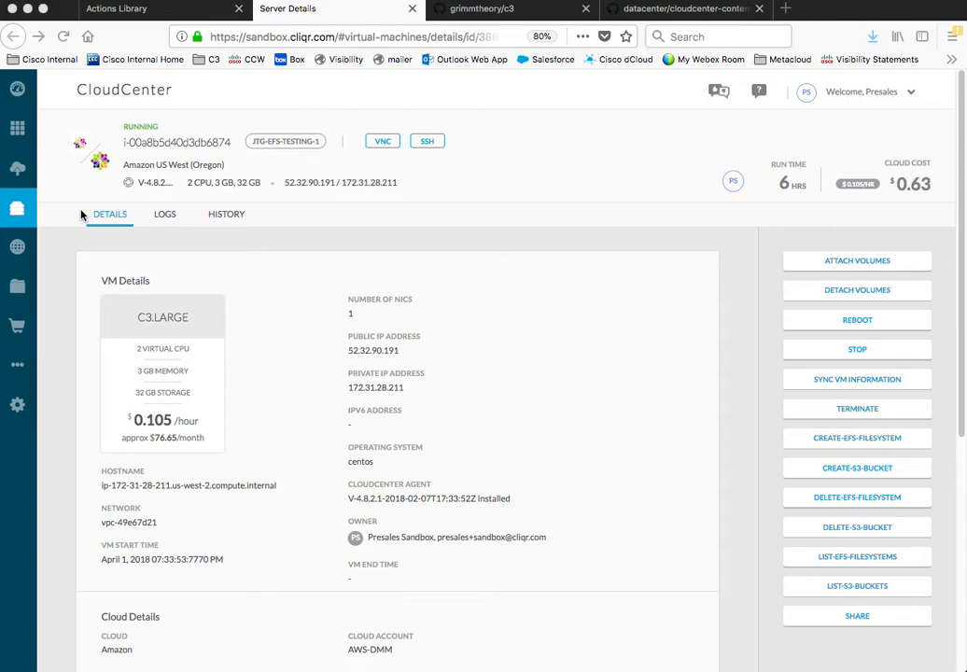
- Open the list of managed virtual machines and check which actions are available for the JTG-EFS-TESTING-1 VM
{"action": "mouse_move", "coordinate": [32, 213]}
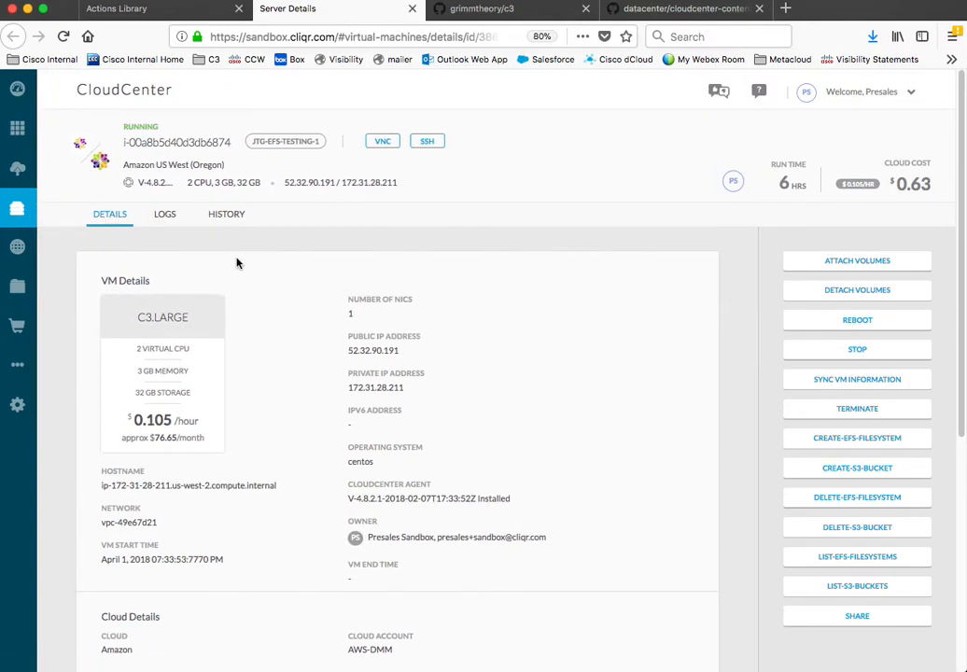
{"action": "left_click", "coordinate": [56, 208]}
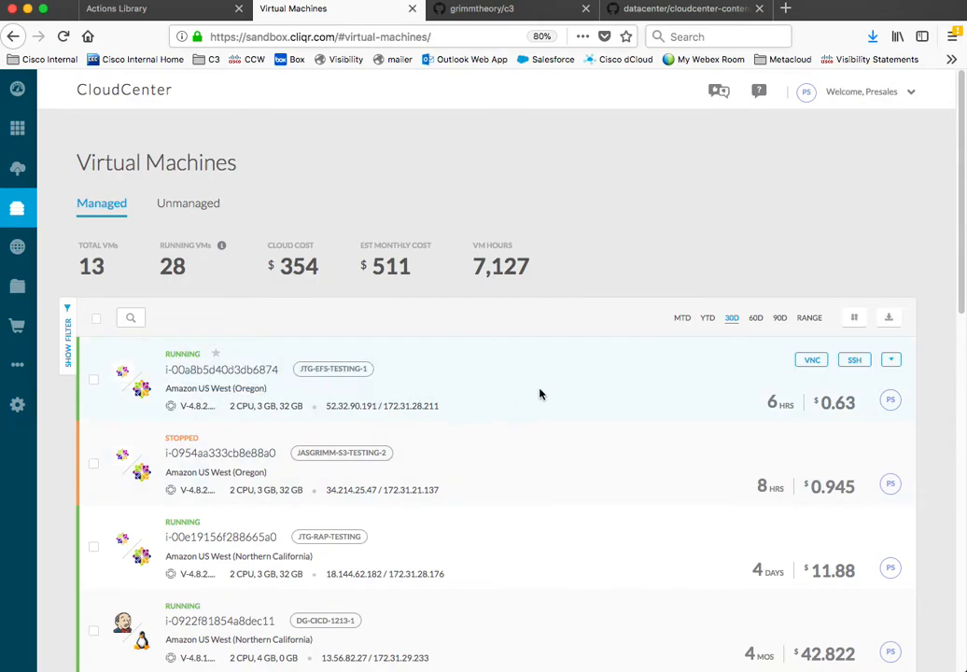
{"action": "left_click", "coordinate": [893, 362]}
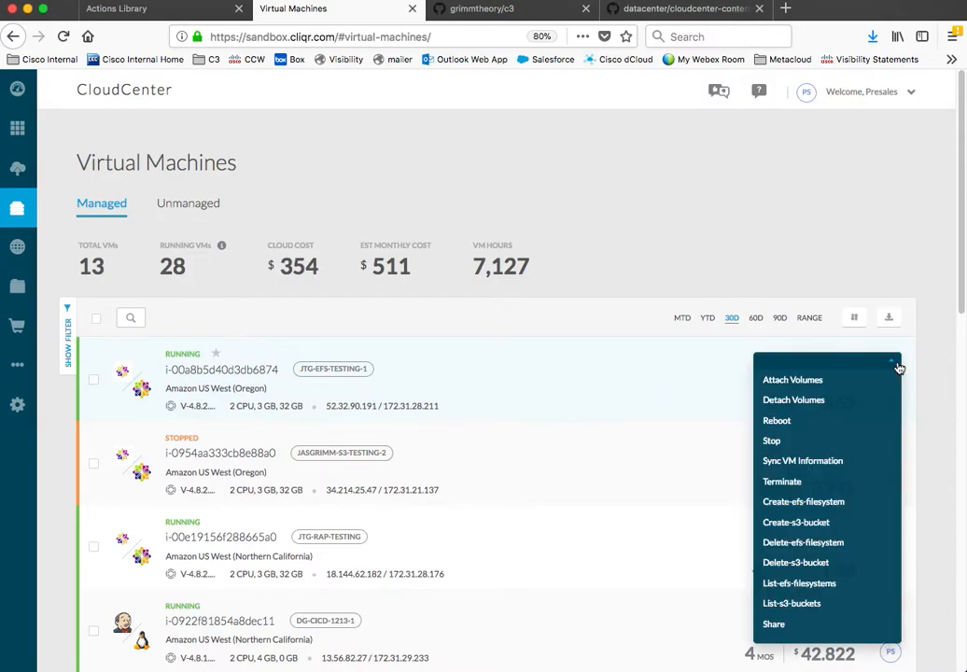
{"action": "left_click", "coordinate": [935, 363]}
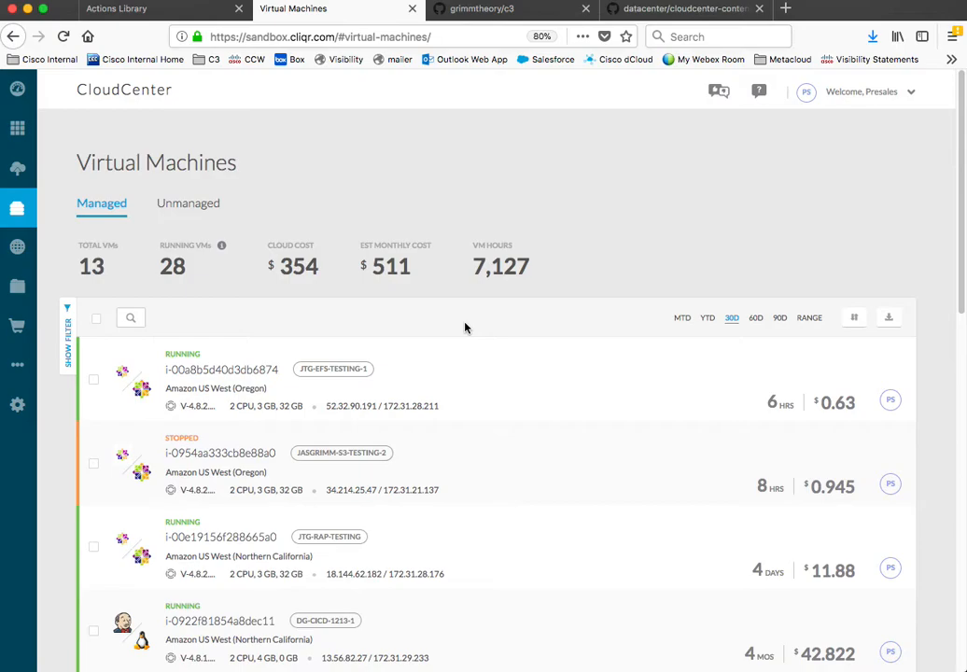
- Open the JTG-EFS-TESTING-1 VM's details page and review its VM, cloud and deployment details
{"action": "left_click", "coordinate": [245, 371]}
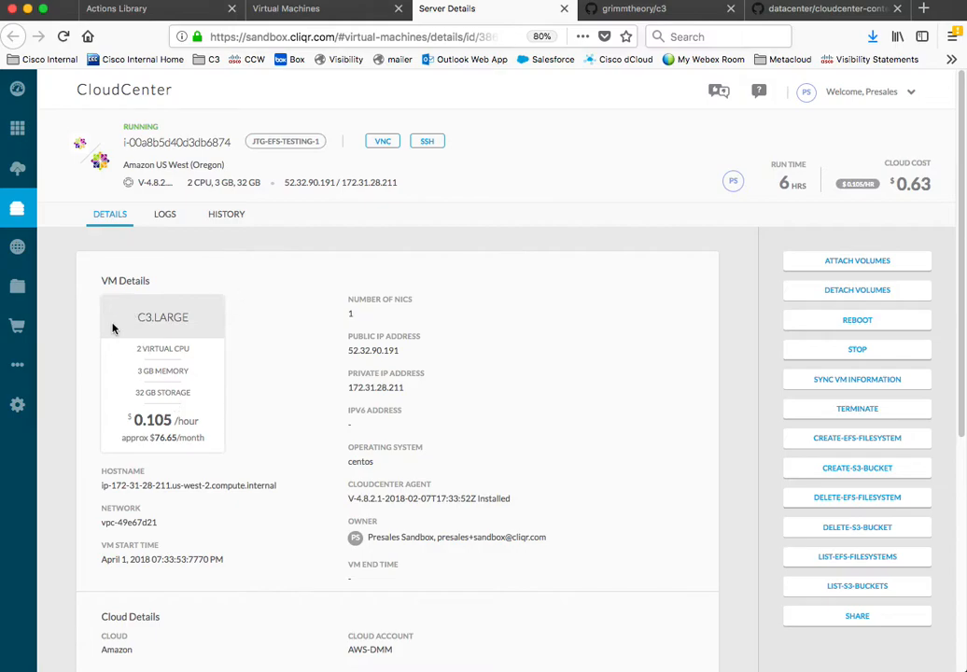
{"action": "scroll", "coordinate": [224, 406], "scroll_direction": "down", "scroll_amount": 1}
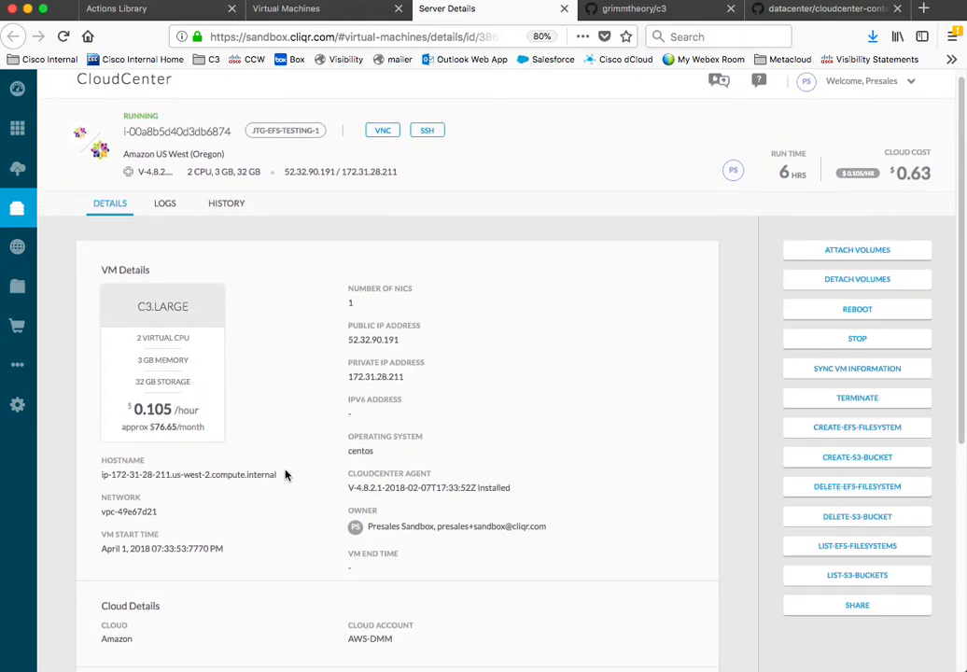
{"action": "scroll", "coordinate": [285, 475], "scroll_direction": "down", "scroll_amount": 1}
{"action": "scroll", "coordinate": [142, 468], "scroll_direction": "down", "scroll_amount": 1}
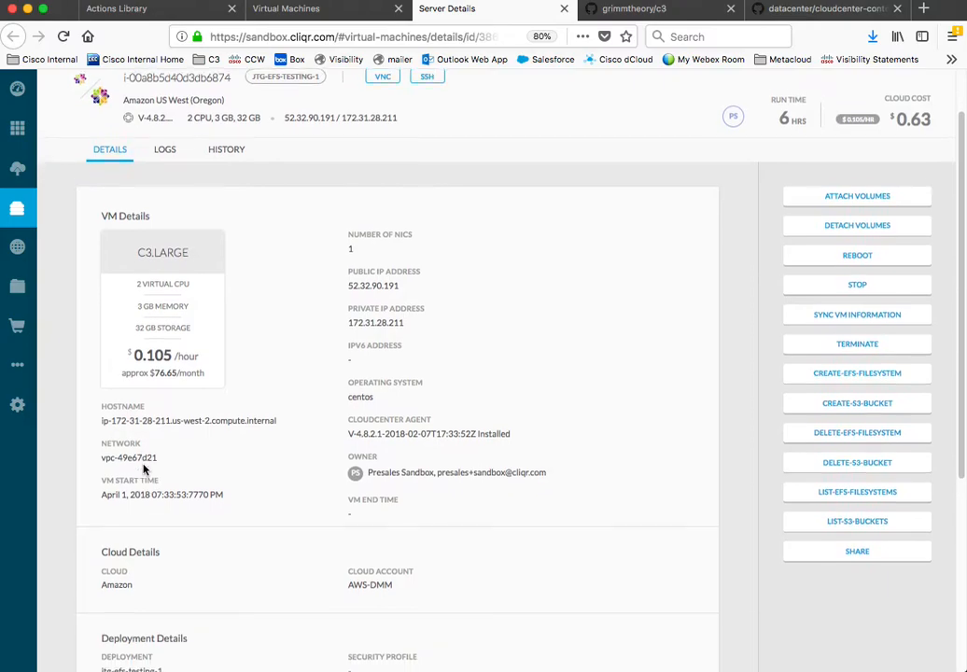
{"action": "scroll", "coordinate": [144, 470], "scroll_direction": "down", "scroll_amount": 1}
{"action": "scroll", "coordinate": [367, 531], "scroll_direction": "down", "scroll_amount": 2}
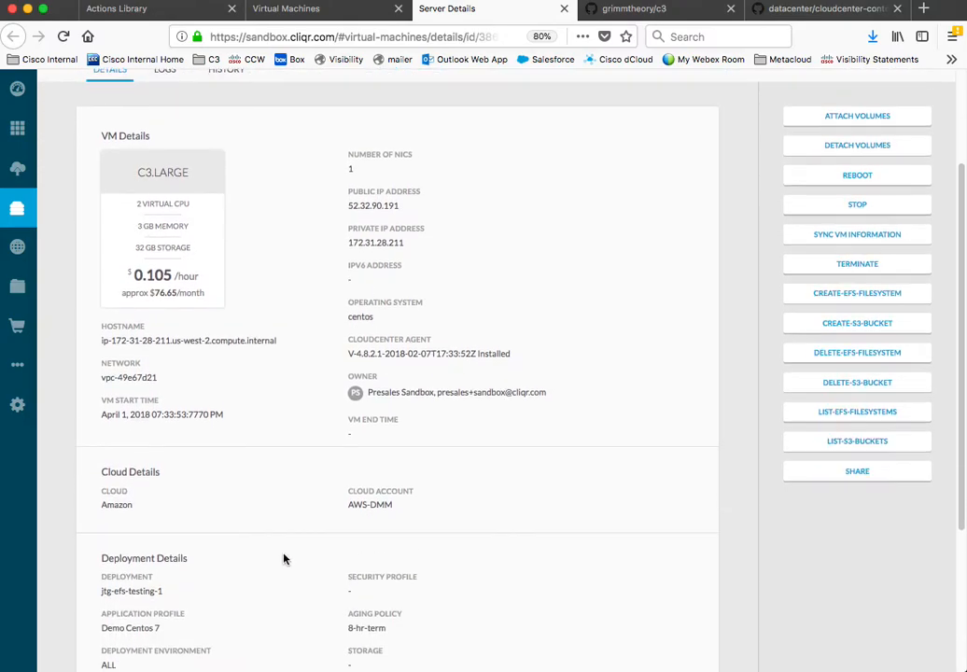
{"action": "scroll", "coordinate": [284, 558], "scroll_direction": "down", "scroll_amount": 2}
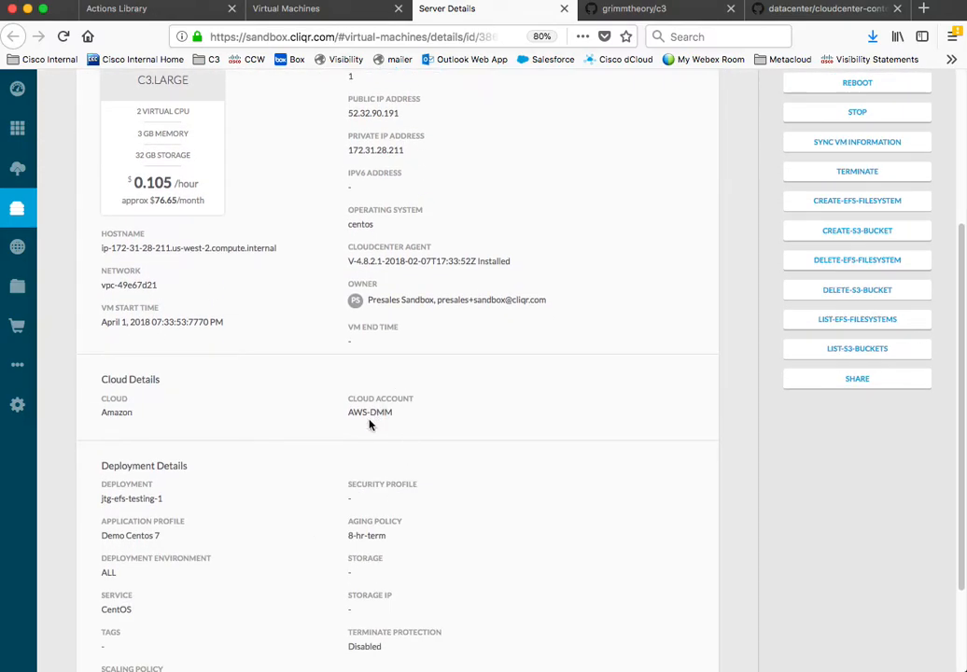
{"action": "scroll", "coordinate": [374, 429], "scroll_direction": "down", "scroll_amount": 1}
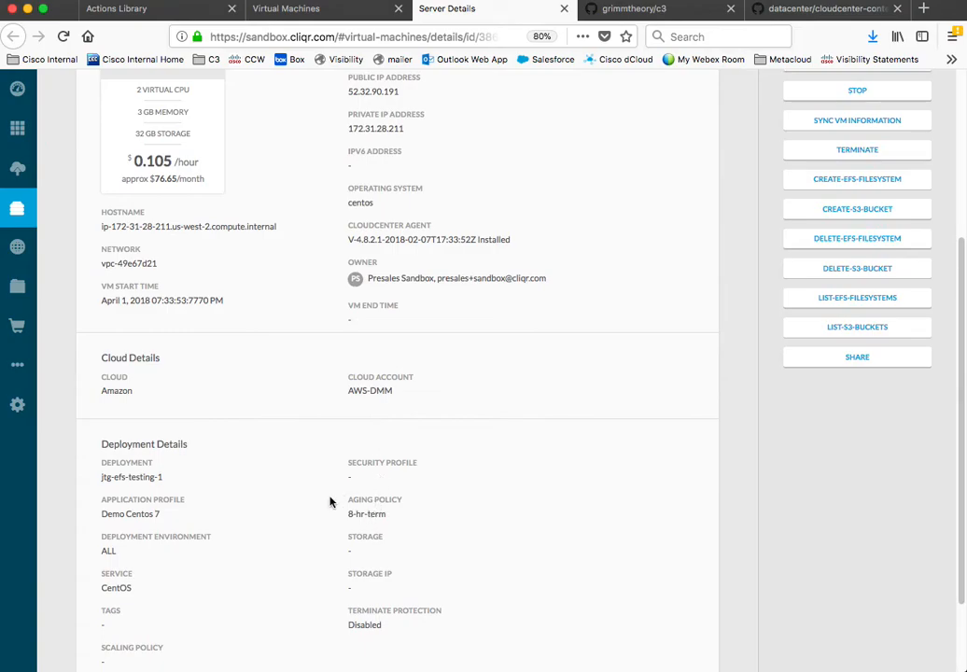
{"action": "scroll", "coordinate": [337, 516], "scroll_direction": "down", "scroll_amount": 2}
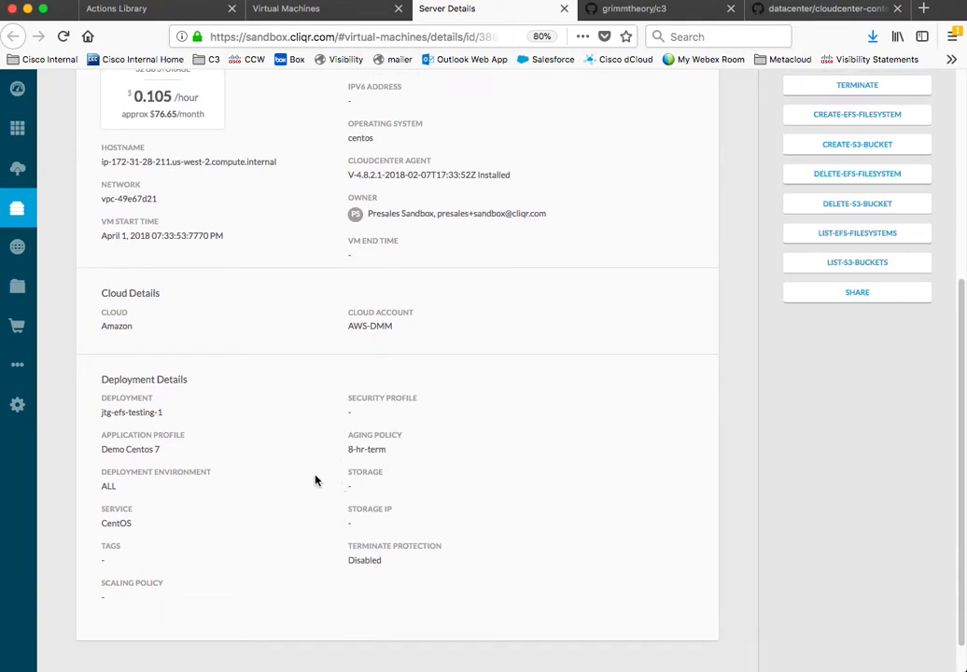
{"action": "scroll", "coordinate": [296, 479], "scroll_direction": "up", "scroll_amount": 15}
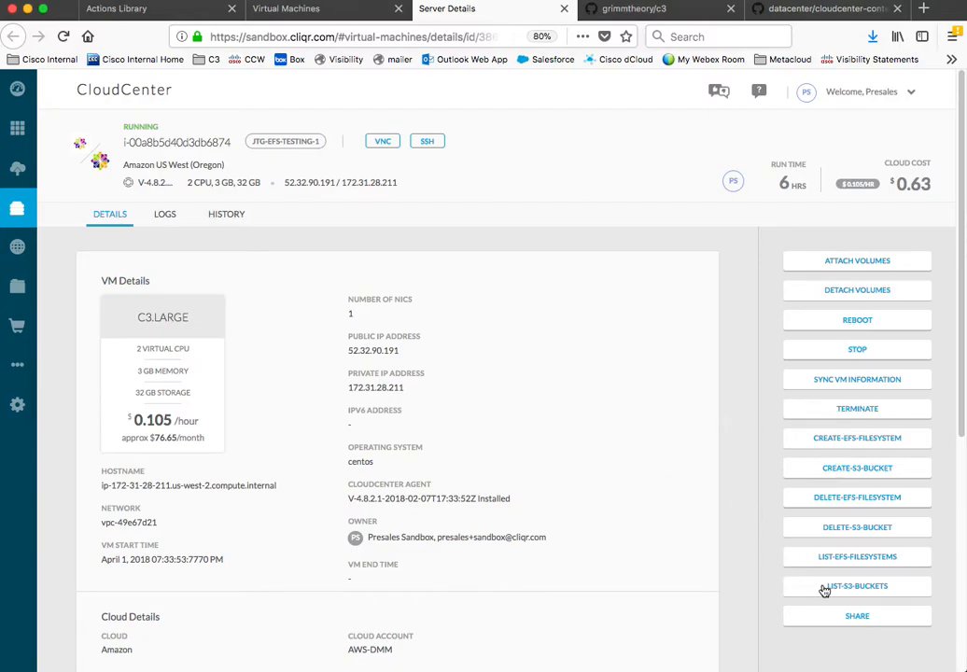
- Start the list-s3-buckets action on the VM and replace the AWS access key ID with the pasted one
{"action": "left_click", "coordinate": [852, 586]}
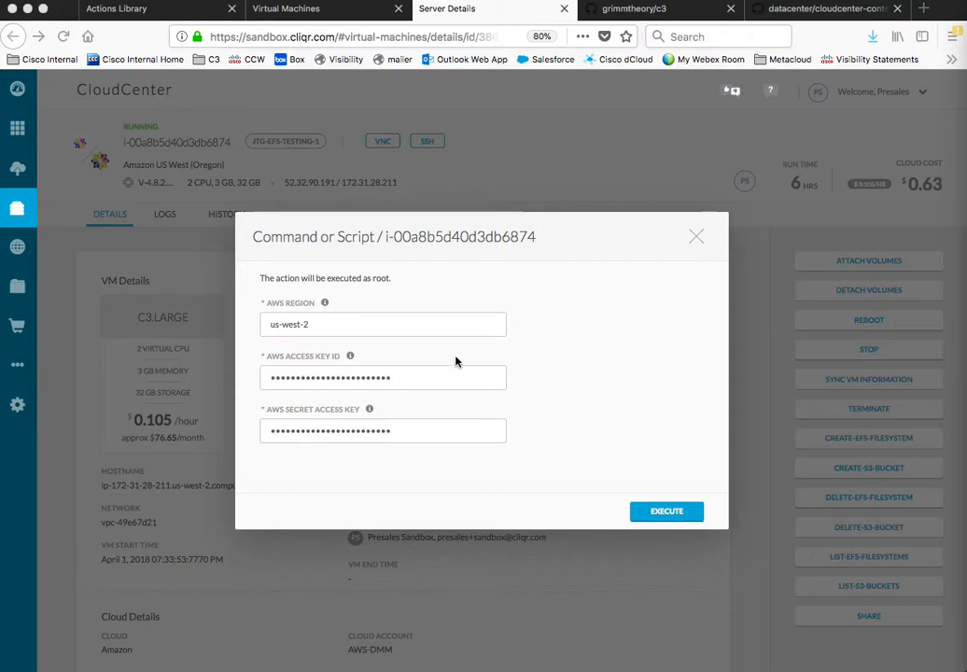
{"action": "left_click", "coordinate": [355, 378]}
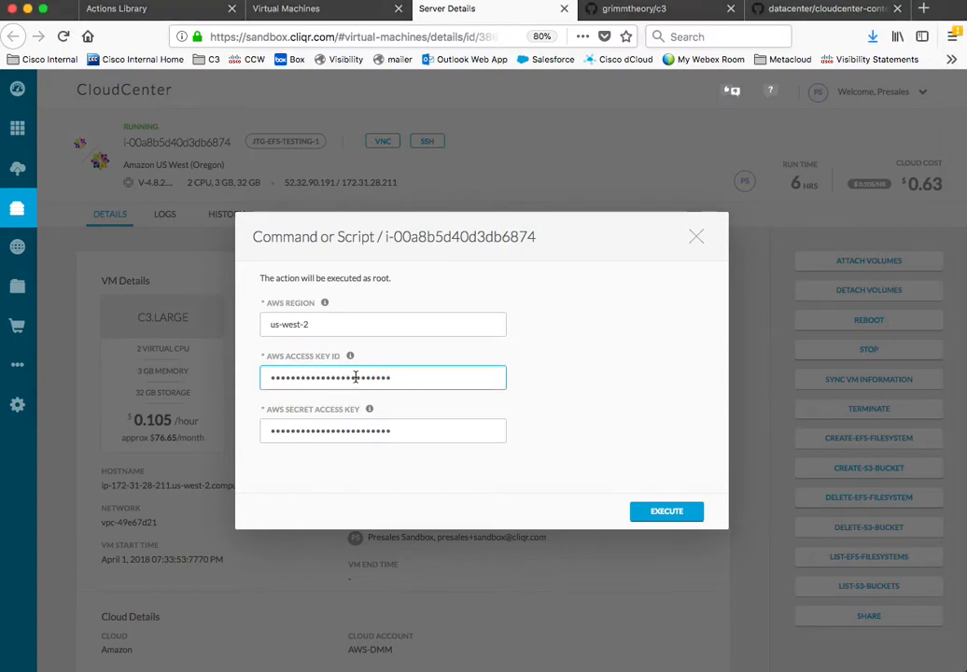
{"action": "double_click", "coordinate": [356, 377]}
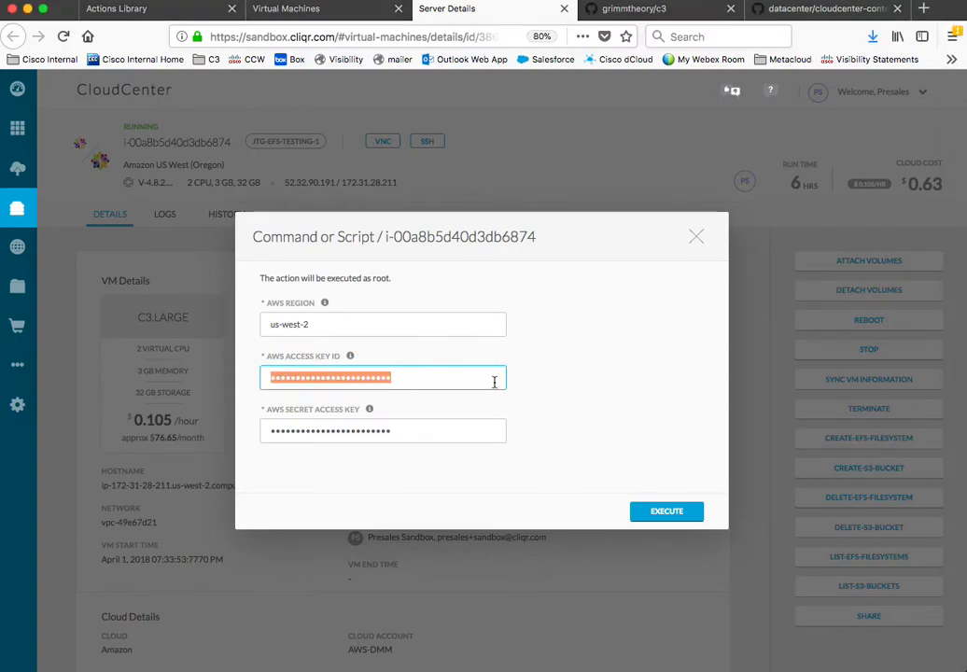
{"action": "key", "text": "super+v"}
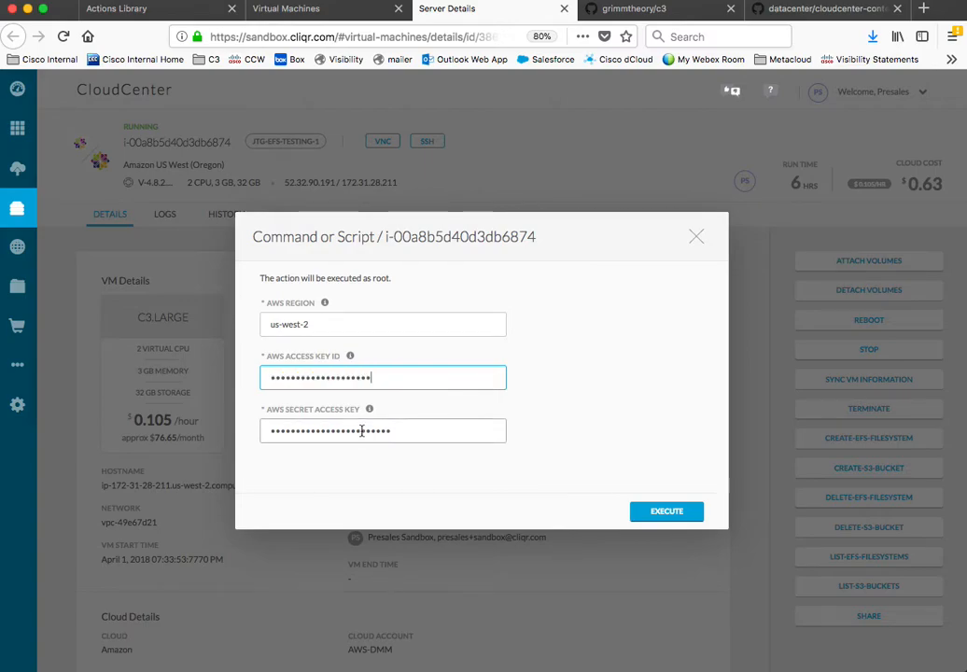
- Replace the AWS secret access key with the copied one and execute the list-s3-buckets action
{"action": "key", "text": "super+Tab"}
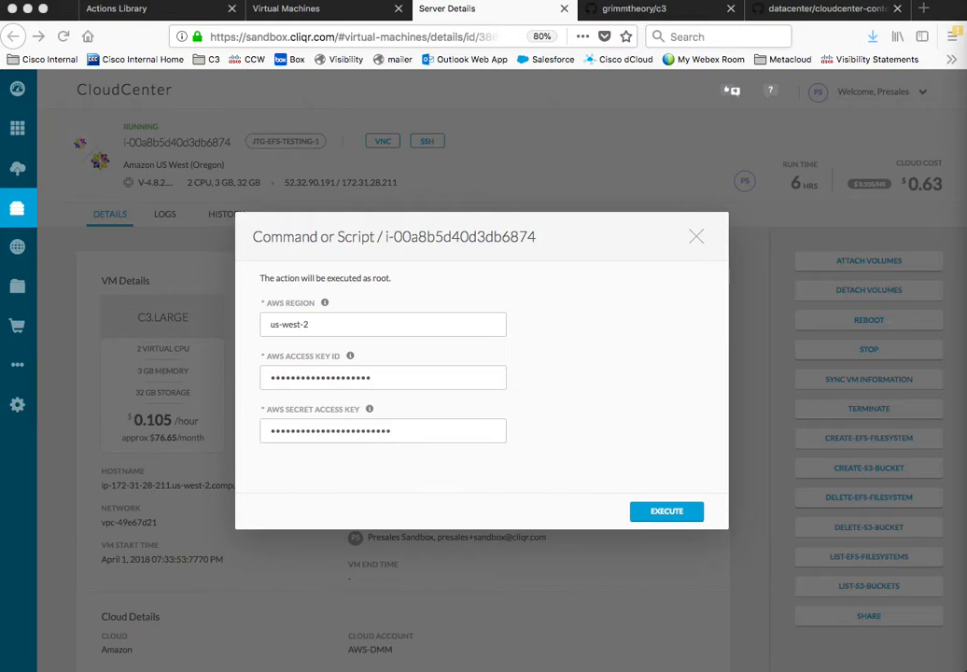
{"action": "key", "text": "super+Tab"}
{"action": "double_click", "coordinate": [341, 427]}
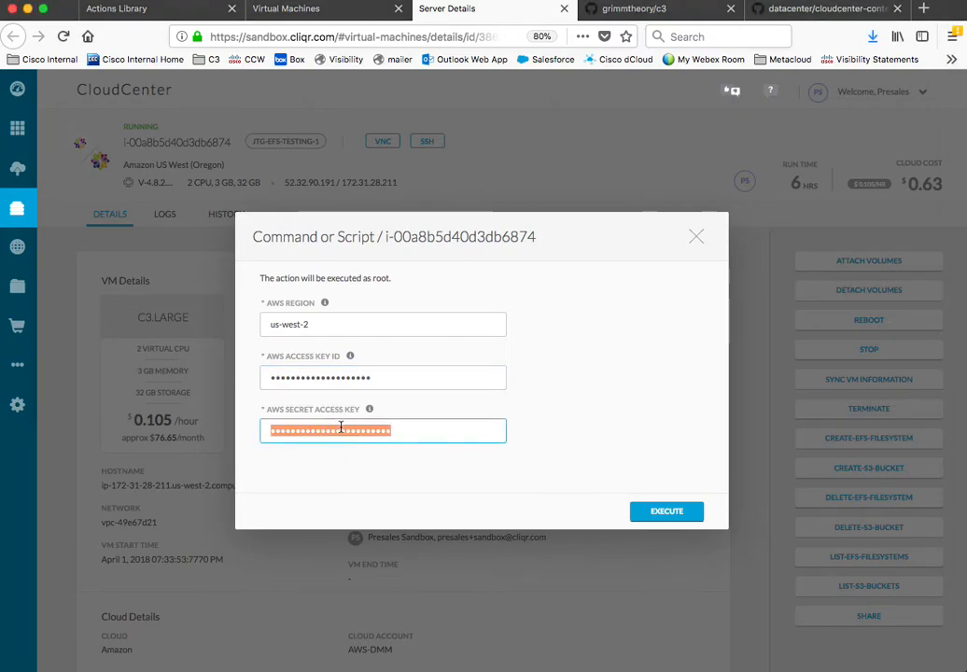
{"action": "key", "text": "super+v"}
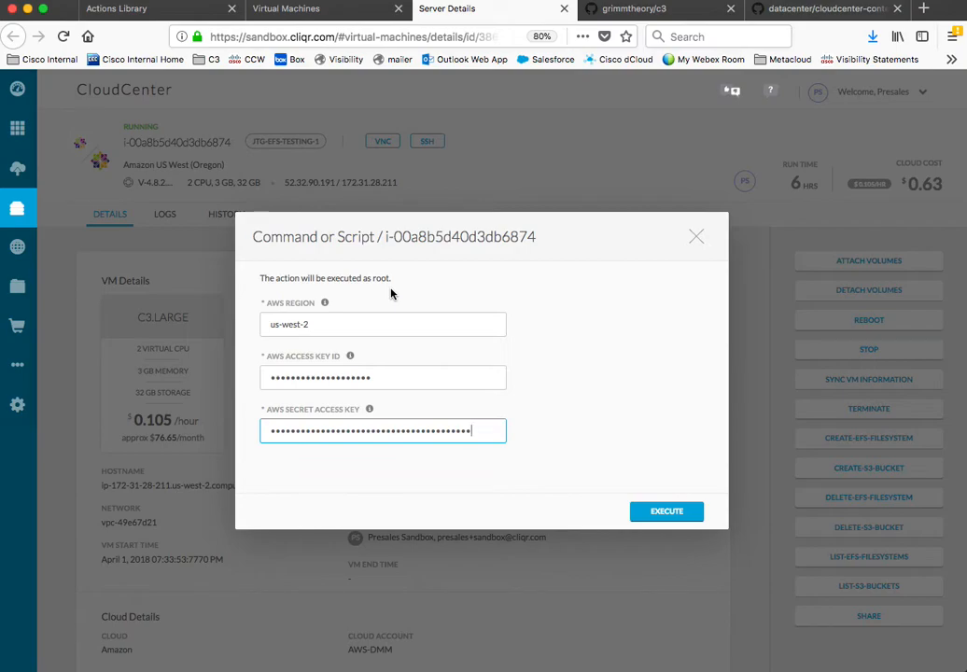
{"action": "left_click", "coordinate": [668, 513]}
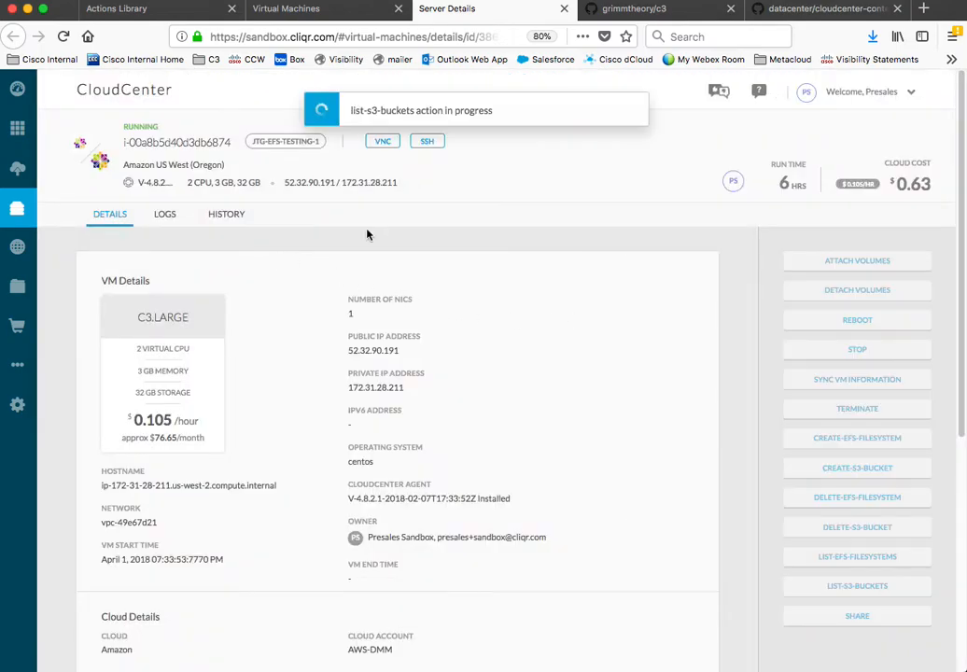
- Check the list-s3-buckets entry in the VM's action history and read through the service log of its run
{"action": "left_click", "coordinate": [232, 215]}
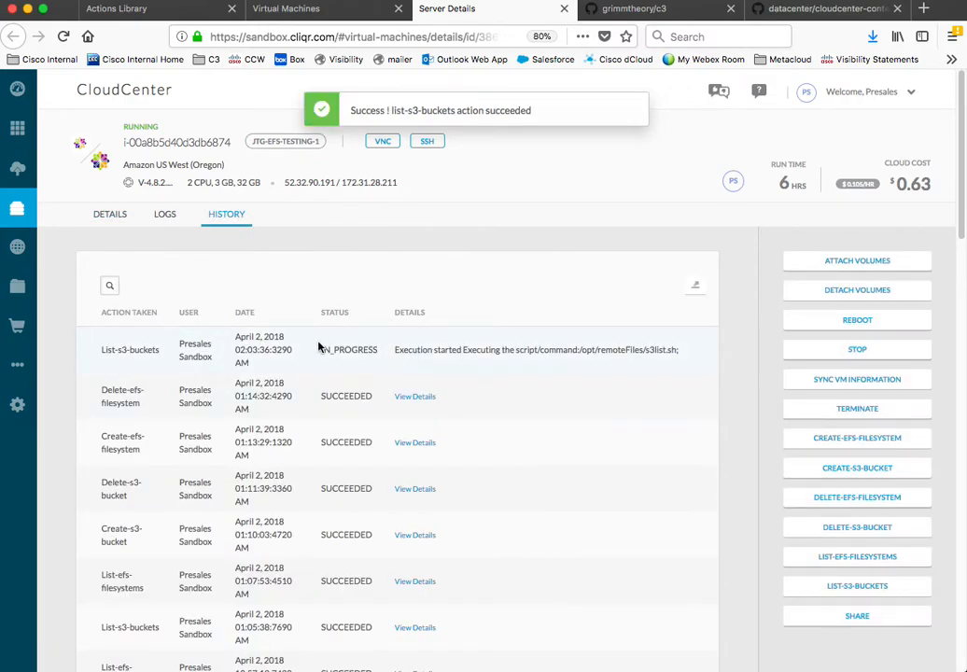
{"action": "left_click", "coordinate": [164, 214]}
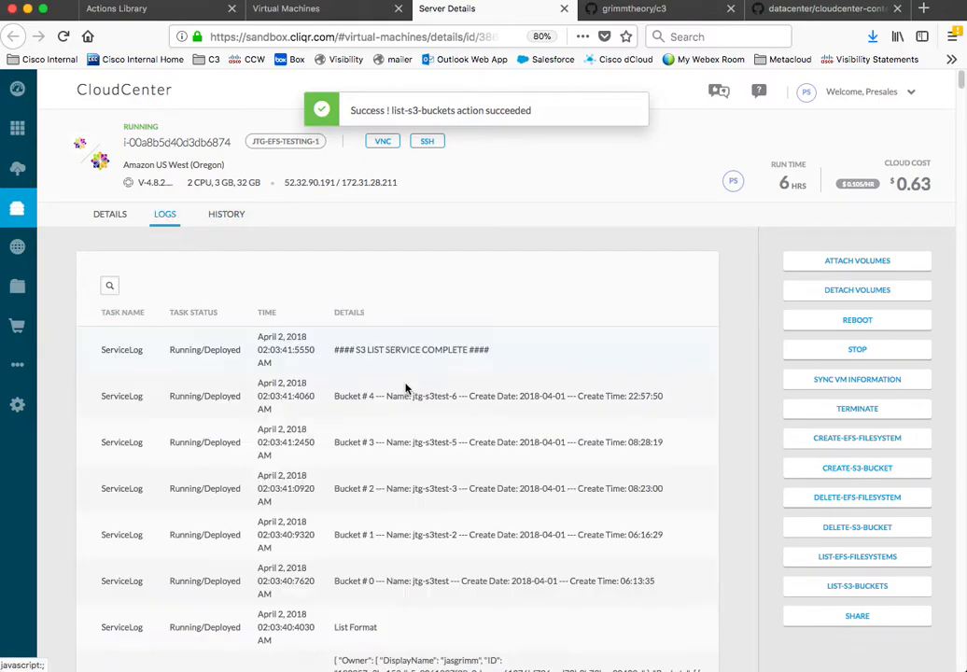
{"action": "scroll", "coordinate": [434, 502], "scroll_direction": "down", "scroll_amount": 2}
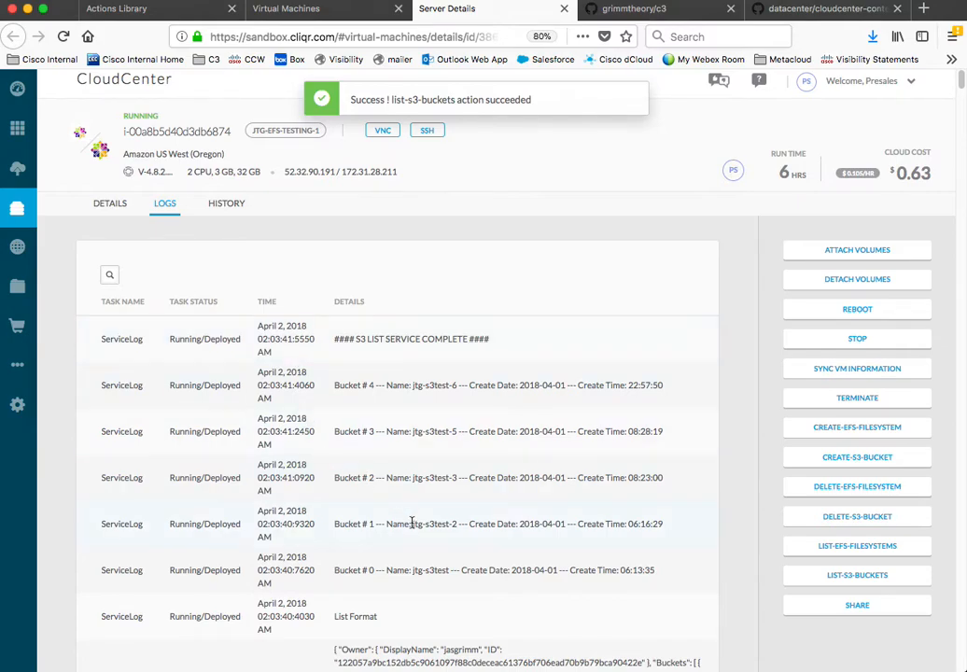
{"action": "scroll", "coordinate": [413, 527], "scroll_direction": "down", "scroll_amount": 5}
{"action": "scroll", "coordinate": [411, 530], "scroll_direction": "down", "scroll_amount": 7}
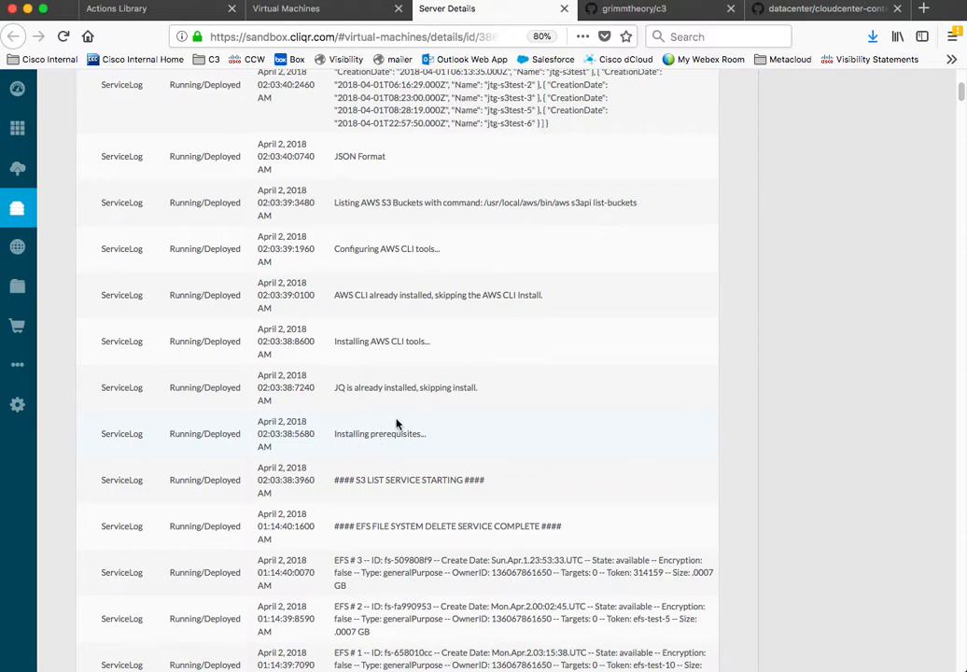
{"action": "scroll", "coordinate": [367, 345], "scroll_direction": "up", "scroll_amount": 2}
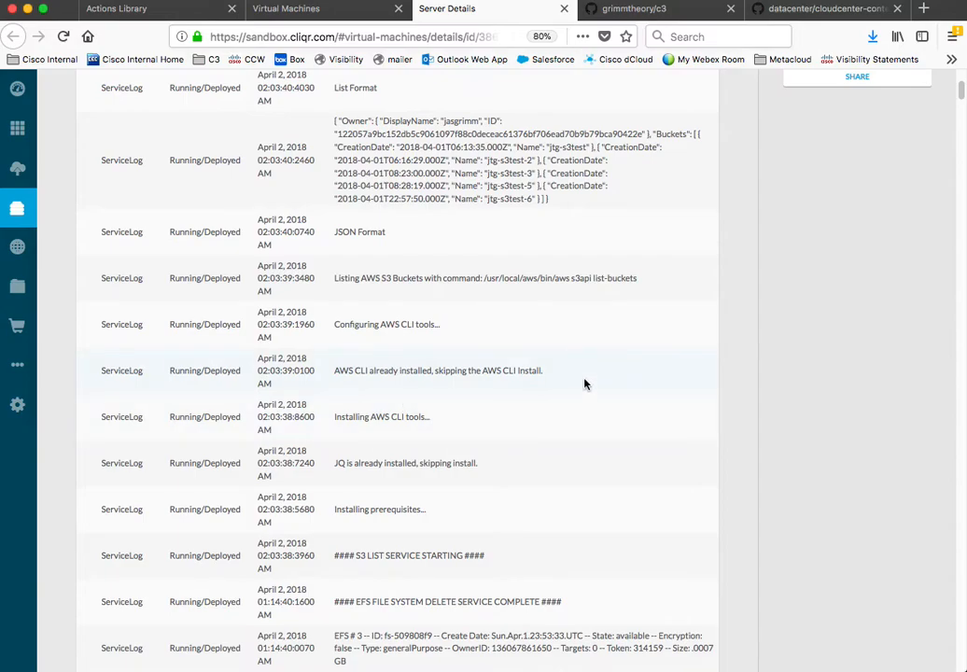
{"action": "scroll", "coordinate": [577, 451], "scroll_direction": "up", "scroll_amount": 1}
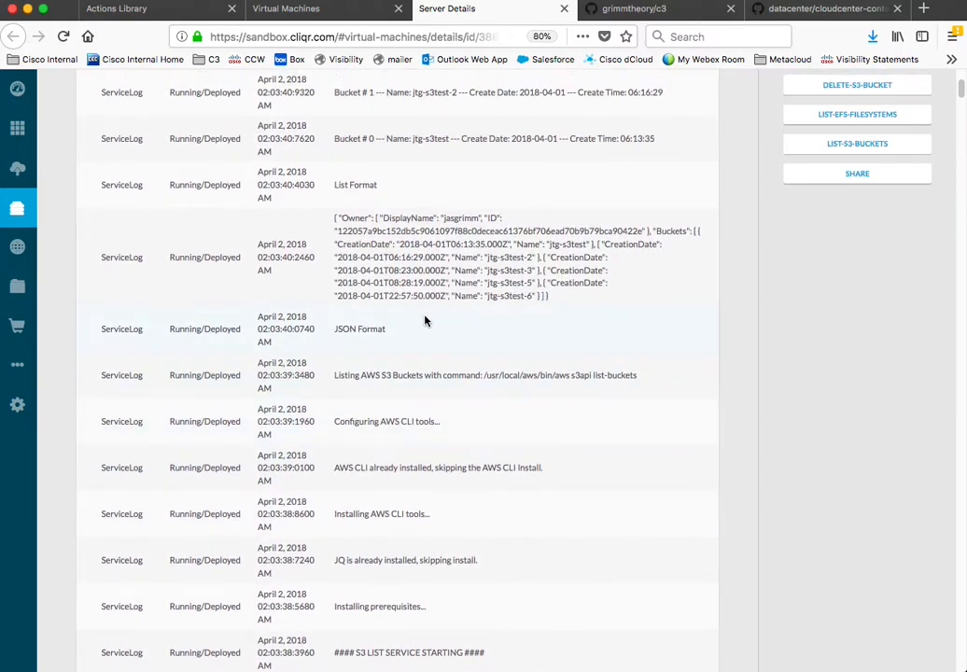
{"action": "scroll", "coordinate": [564, 442], "scroll_direction": "up", "scroll_amount": 3}
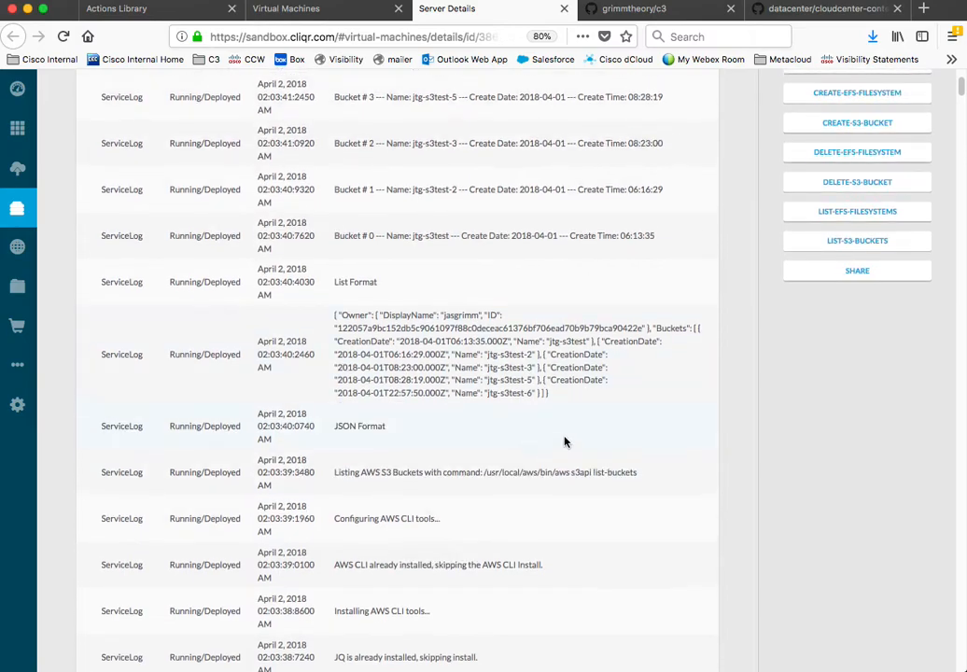
- Examine the JSON output of the bucket listing and the formatted bucket list in the service log
{"action": "triple_click", "coordinate": [529, 384]}
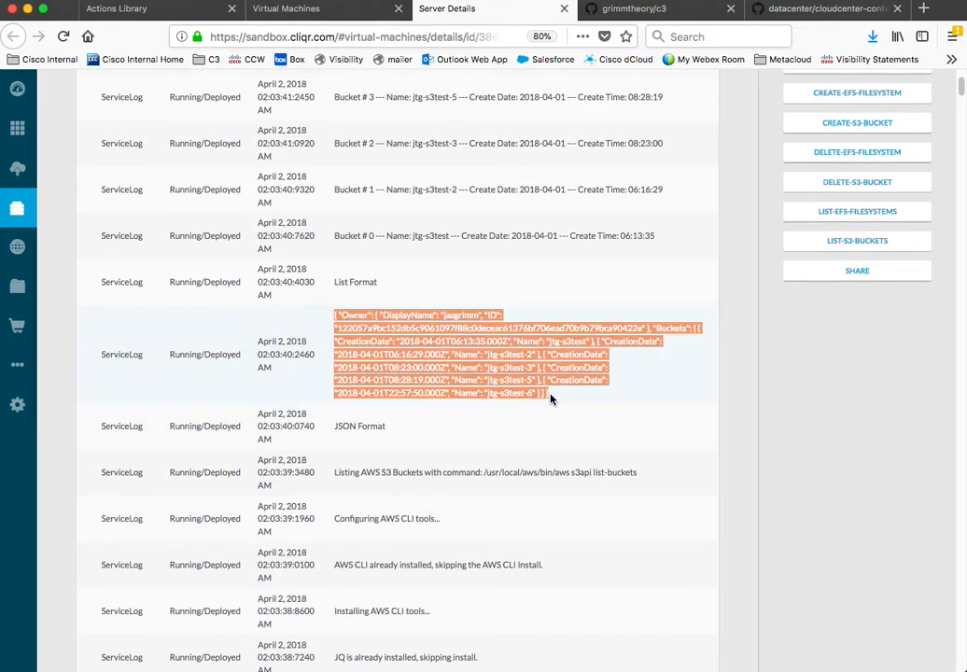
{"action": "left_click", "coordinate": [552, 395]}
{"action": "left_click_drag", "start_coordinate": [334, 320], "coordinate": [401, 338]}
{"action": "left_click", "coordinate": [402, 364]}
{"action": "scroll", "coordinate": [408, 352], "scroll_direction": "up", "scroll_amount": 3}
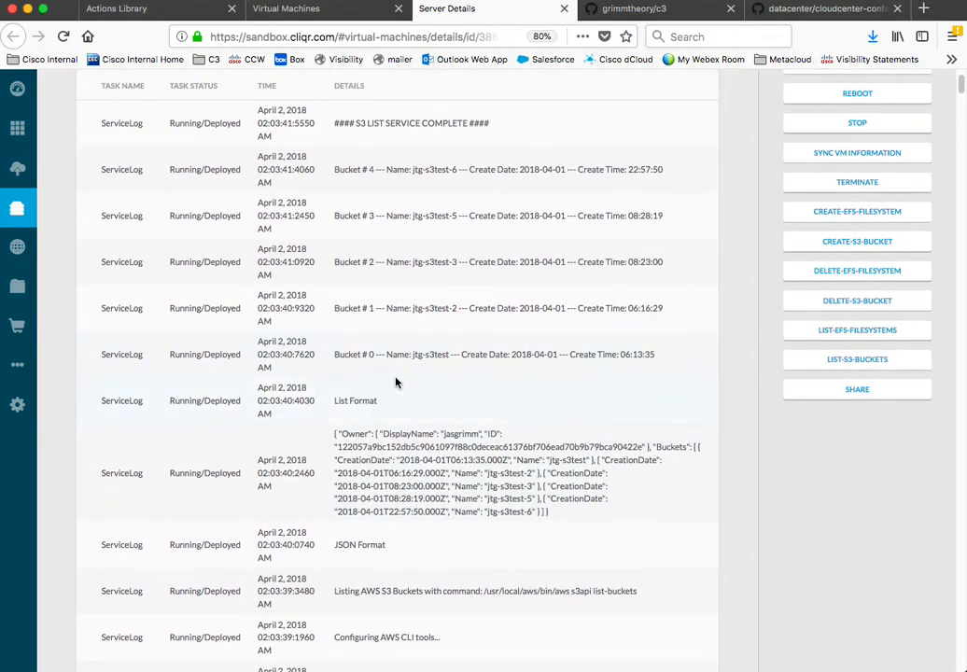
{"action": "scroll", "coordinate": [394, 384], "scroll_direction": "up", "scroll_amount": 2}
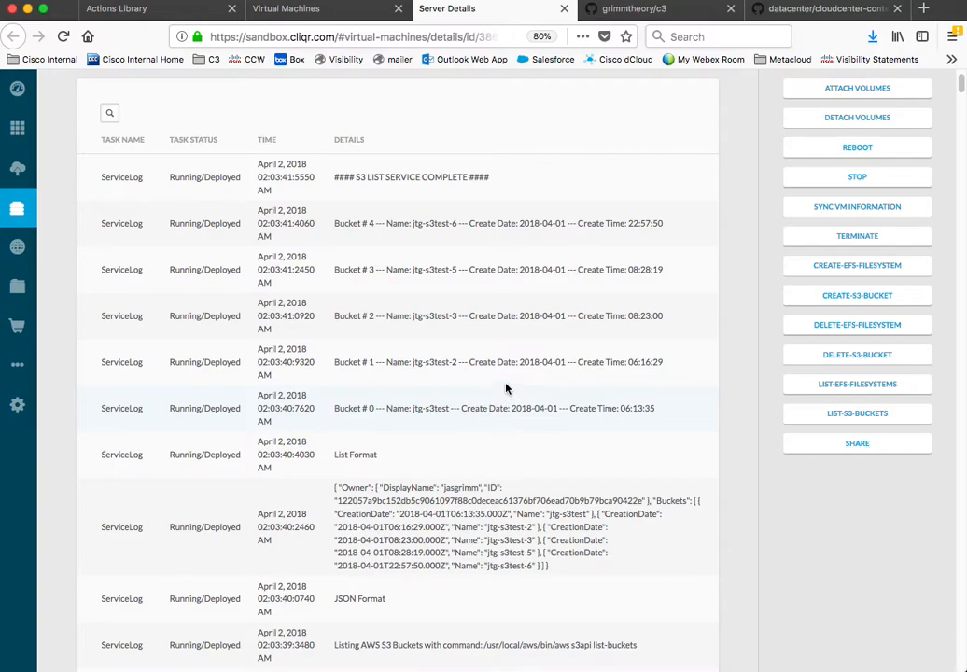
{"action": "scroll", "coordinate": [638, 445], "scroll_direction": "up", "scroll_amount": 1}
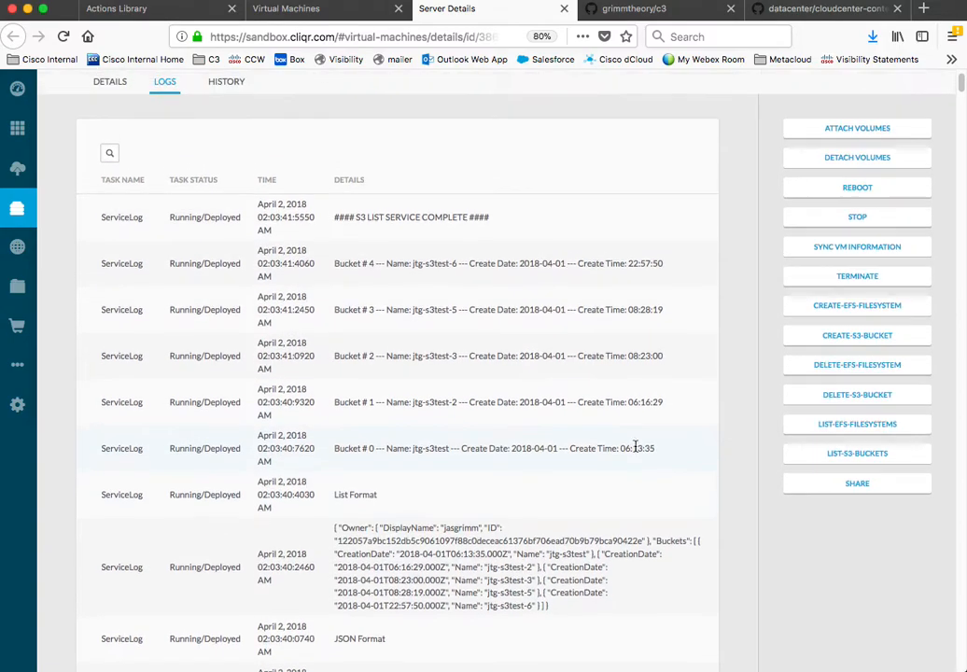
- Run the list-efs-filesystems action for the us-west-2 region and check the VM's action history and service log
{"action": "left_click", "coordinate": [837, 458]}
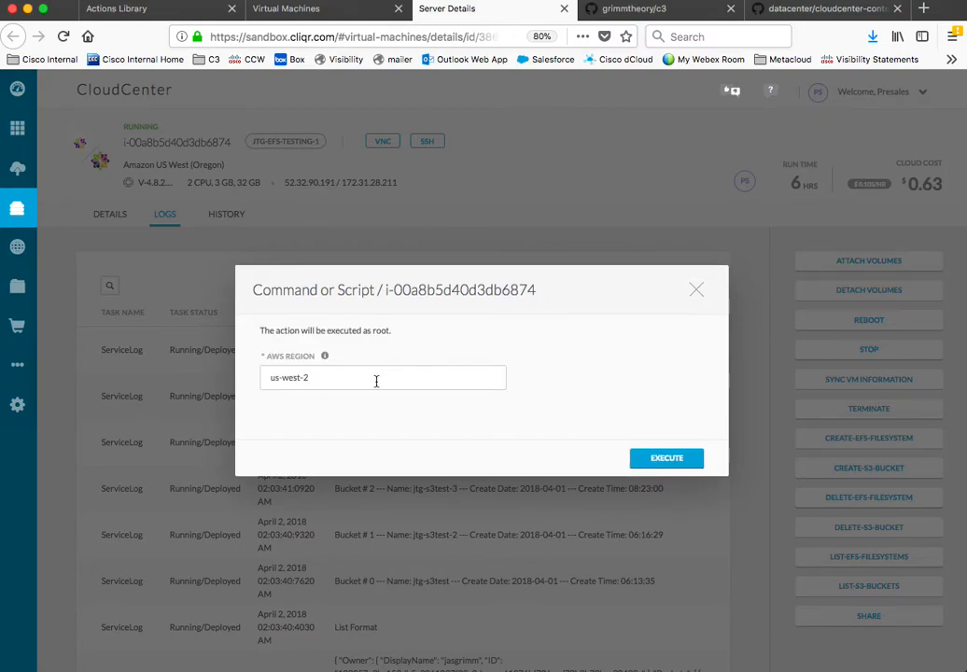
{"action": "left_click", "coordinate": [663, 458]}
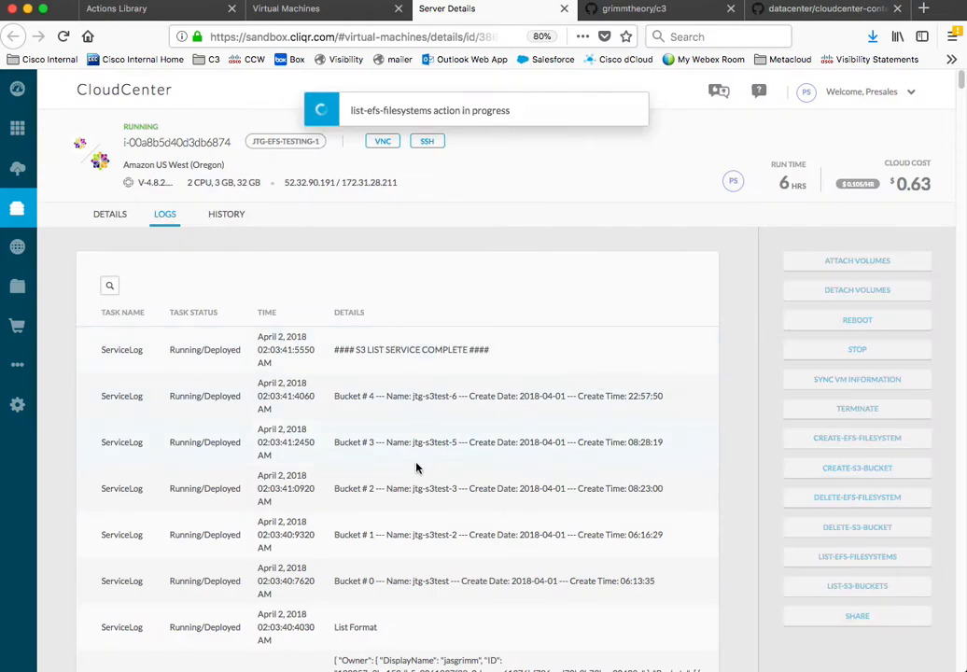
{"action": "left_click", "coordinate": [237, 223]}
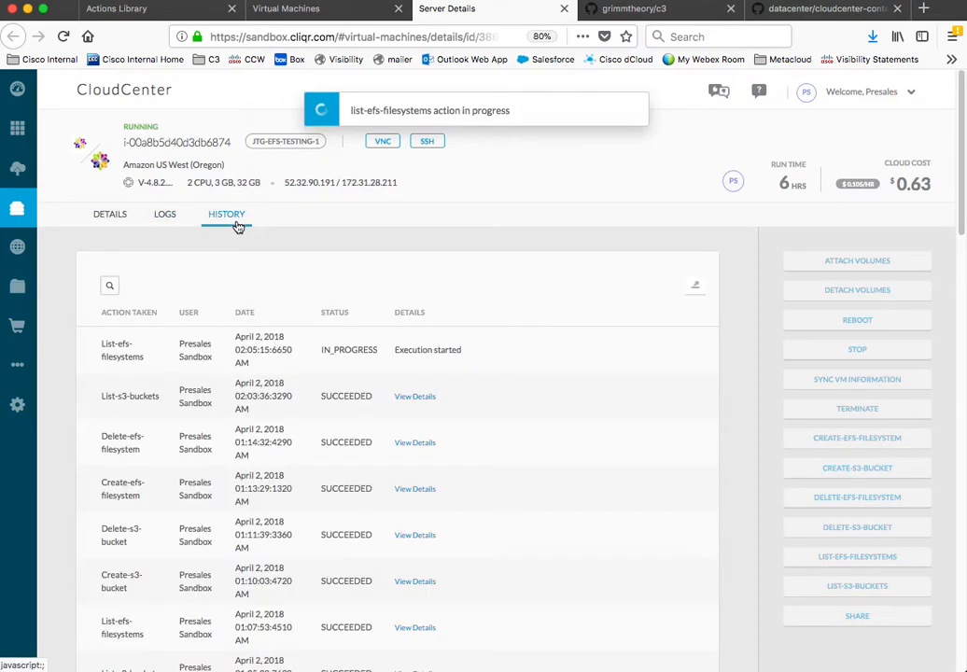
{"action": "left_click", "coordinate": [164, 215]}
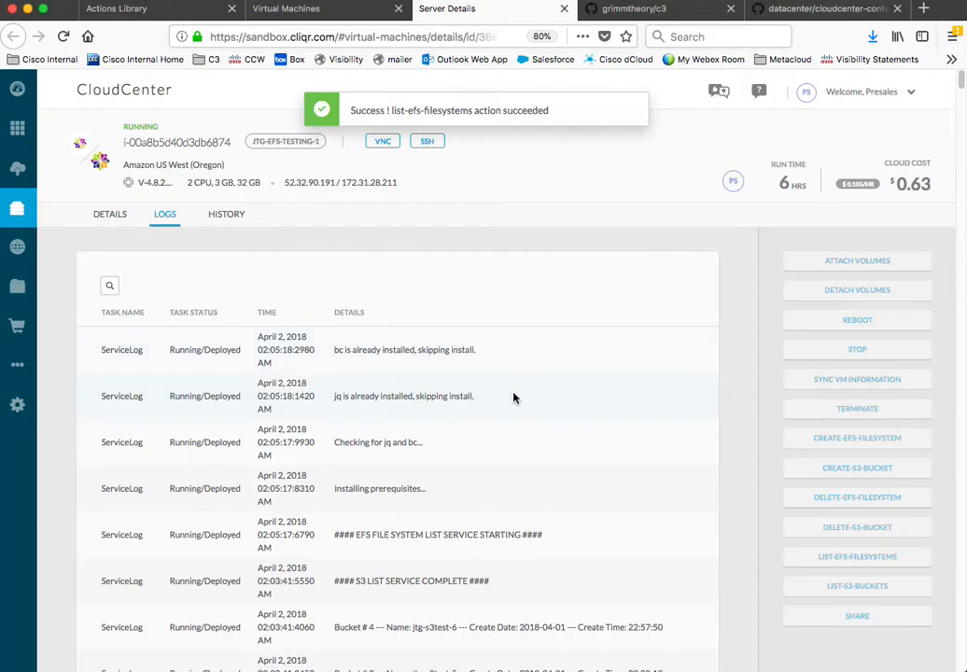
- Read through the service log of the list-efs-filesystems run, from the install checks to the formatted file system list
{"action": "scroll", "coordinate": [495, 402], "scroll_direction": "down", "scroll_amount": 1}
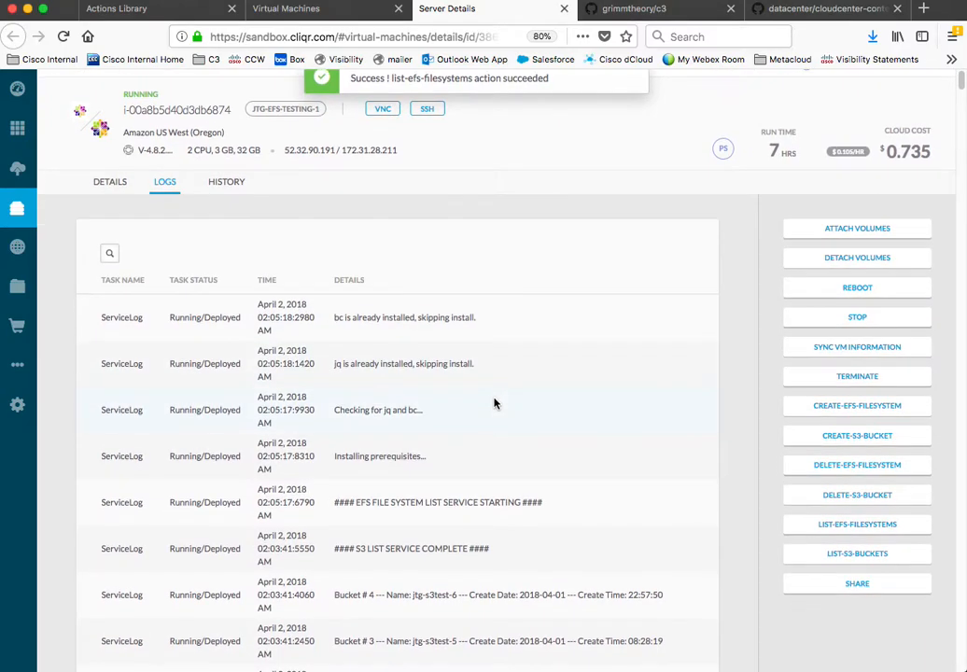
{"action": "scroll", "coordinate": [494, 403], "scroll_direction": "up", "scroll_amount": 1}
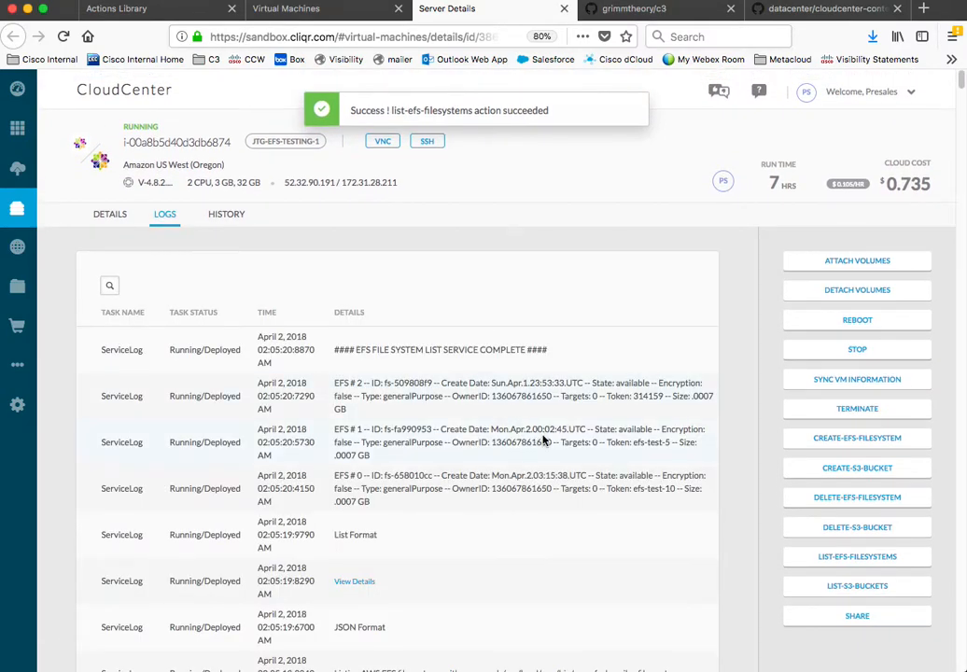
{"action": "scroll", "coordinate": [513, 430], "scroll_direction": "down", "scroll_amount": 3}
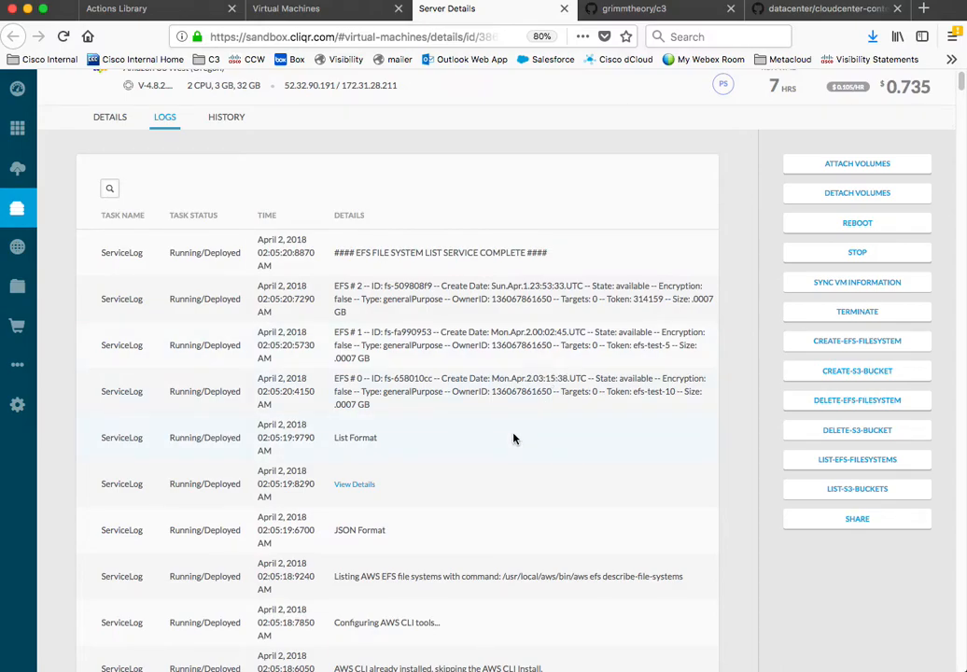
{"action": "scroll", "coordinate": [511, 438], "scroll_direction": "down", "scroll_amount": 1}
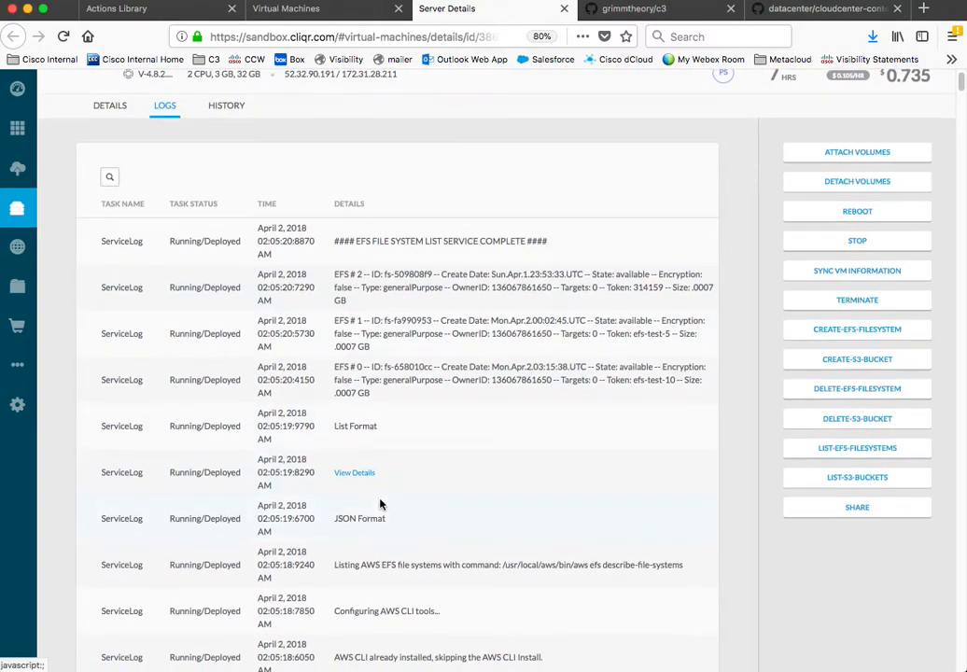
{"action": "scroll", "coordinate": [429, 583], "scroll_direction": "down", "scroll_amount": 5}
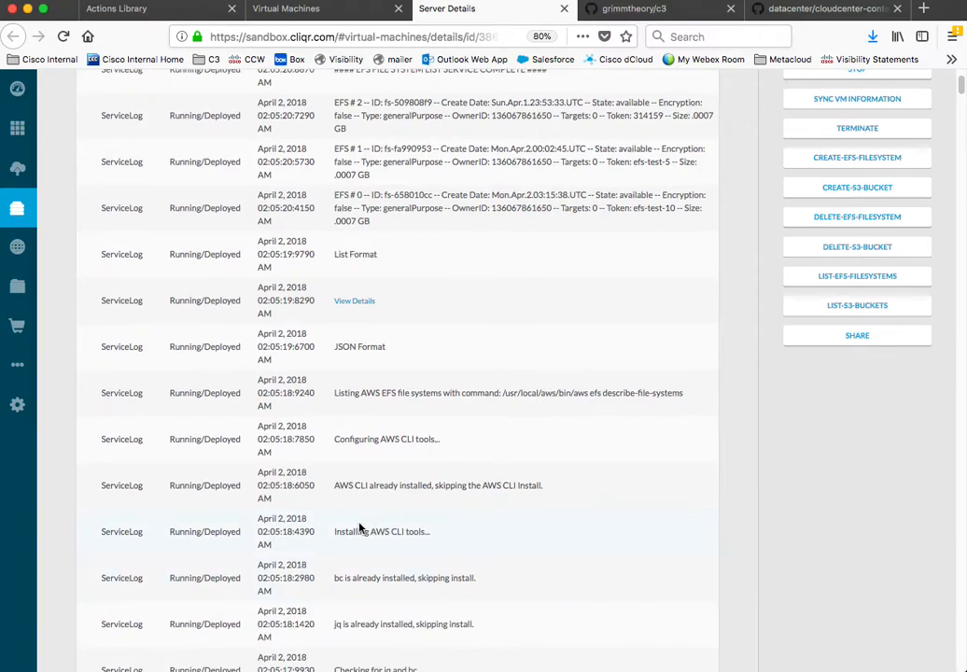
{"action": "scroll", "coordinate": [359, 523], "scroll_direction": "up", "scroll_amount": 3}
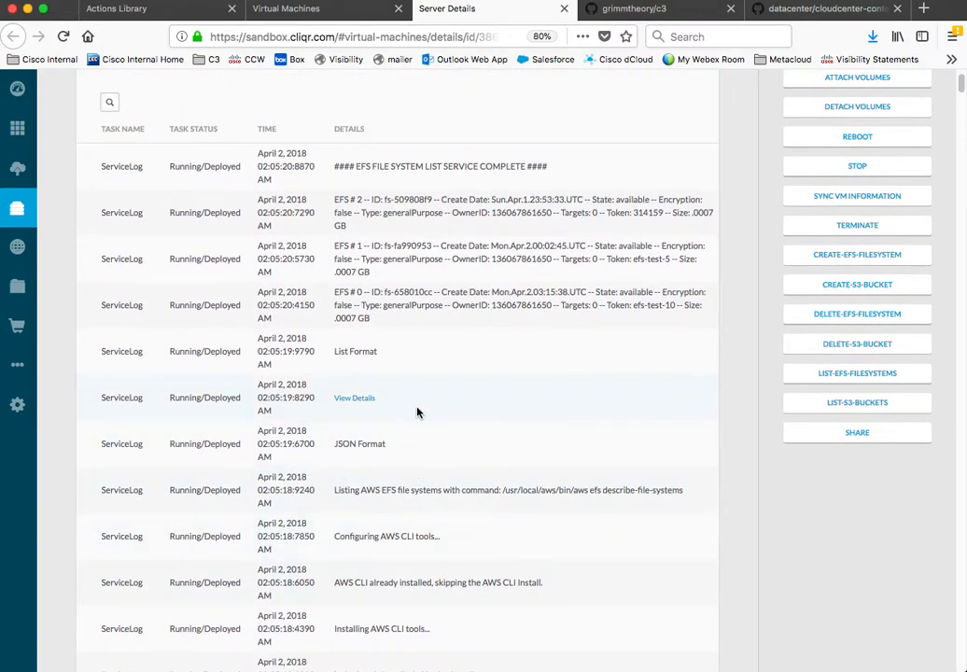
{"action": "scroll", "coordinate": [416, 403], "scroll_direction": "up", "scroll_amount": 3}
{"action": "scroll", "coordinate": [350, 368], "scroll_direction": "up", "scroll_amount": 2}
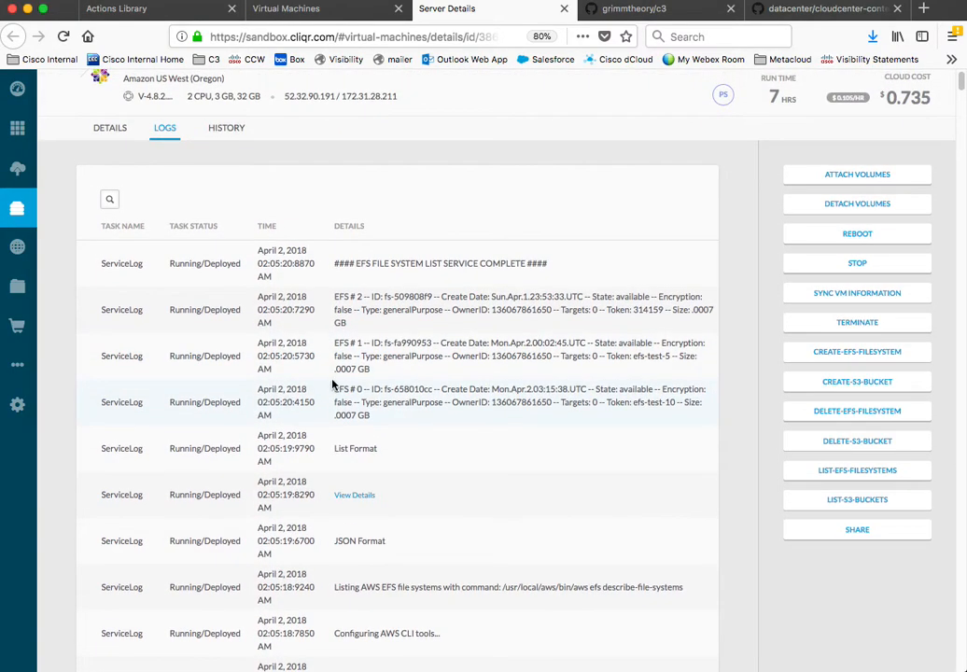
- Examine the EFS # 0 log entry, including its file system ID, performance type and owner ID
{"action": "left_click_drag", "start_coordinate": [331, 391], "coordinate": [380, 416]}
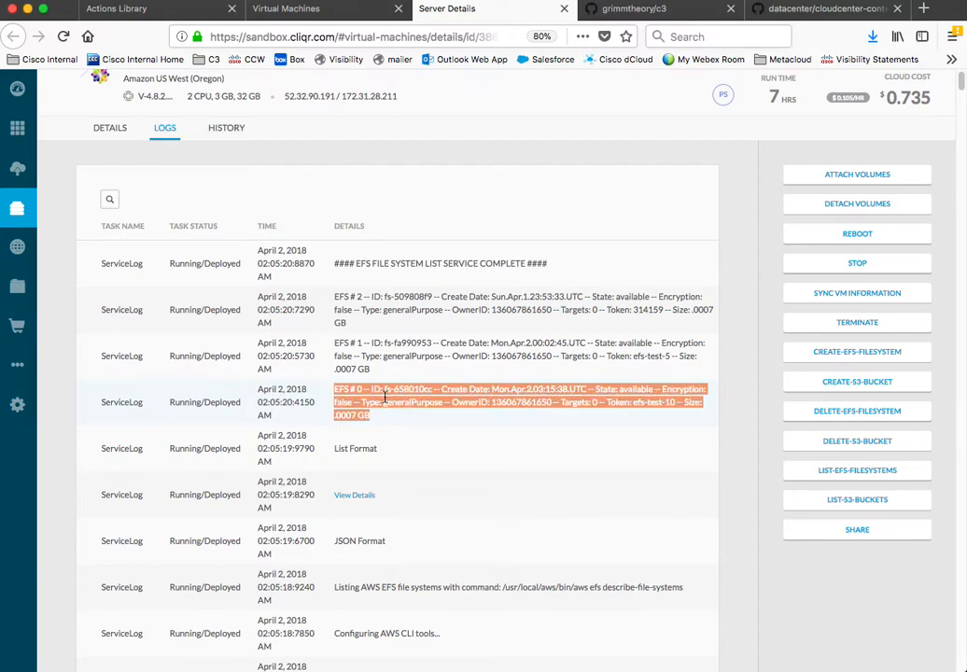
{"action": "left_click", "coordinate": [384, 396]}
{"action": "double_click", "coordinate": [388, 390]}
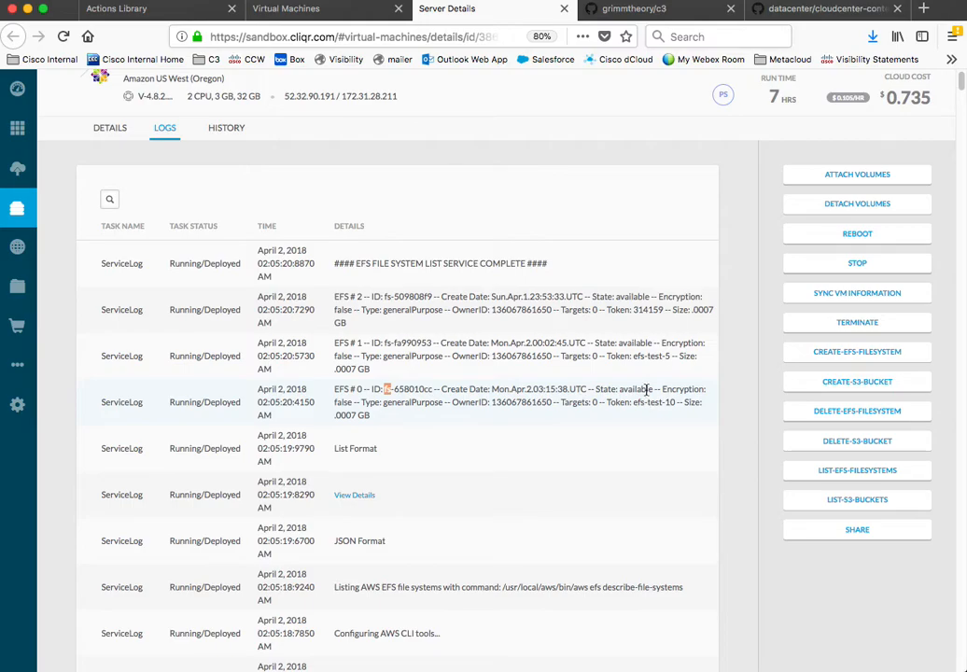
{"action": "double_click", "coordinate": [395, 404]}
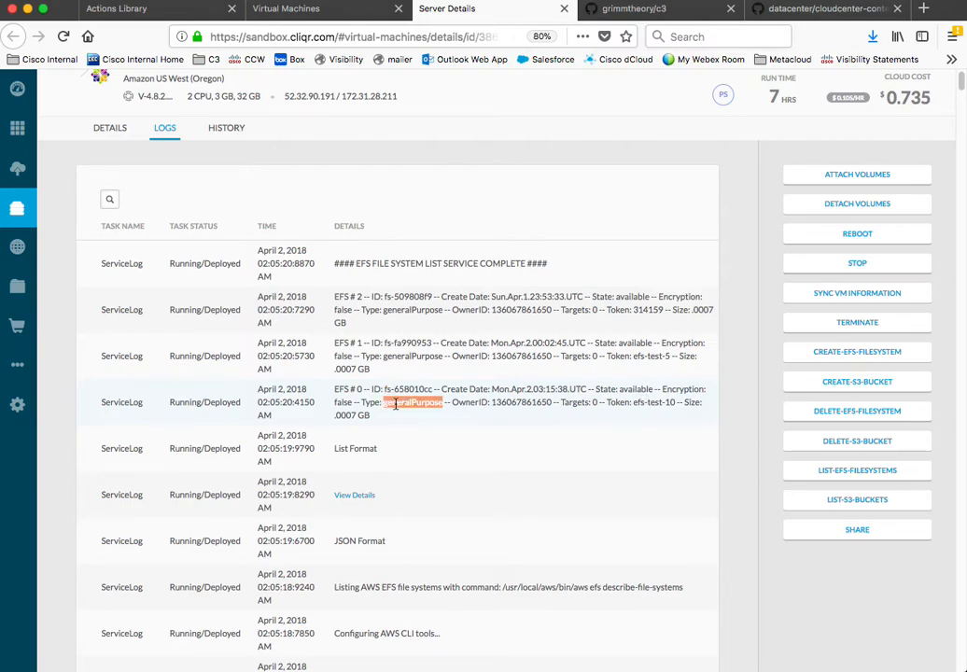
{"action": "double_click", "coordinate": [527, 403]}
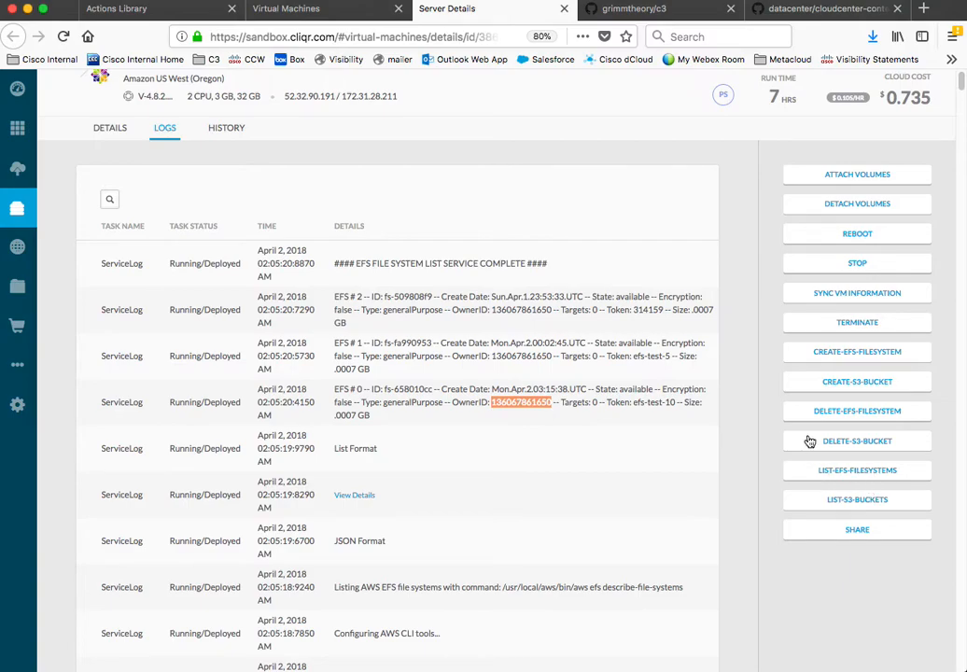
- Run the create-s3-bucket action for the us-west-2 region with the bucket name jtg-s3test-13
{"action": "left_click", "coordinate": [857, 382]}
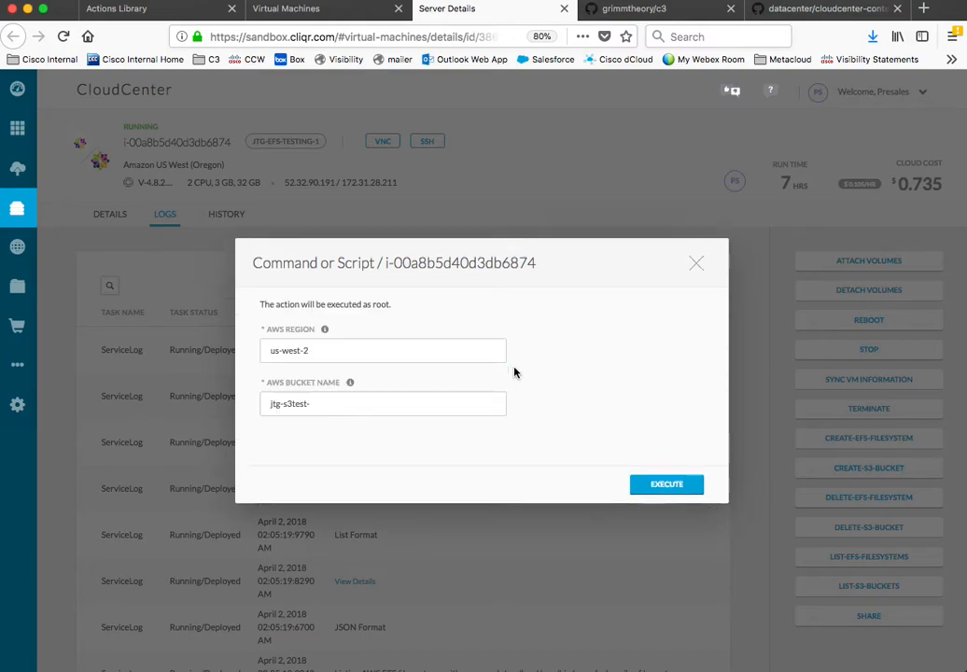
{"action": "left_click", "coordinate": [325, 400]}
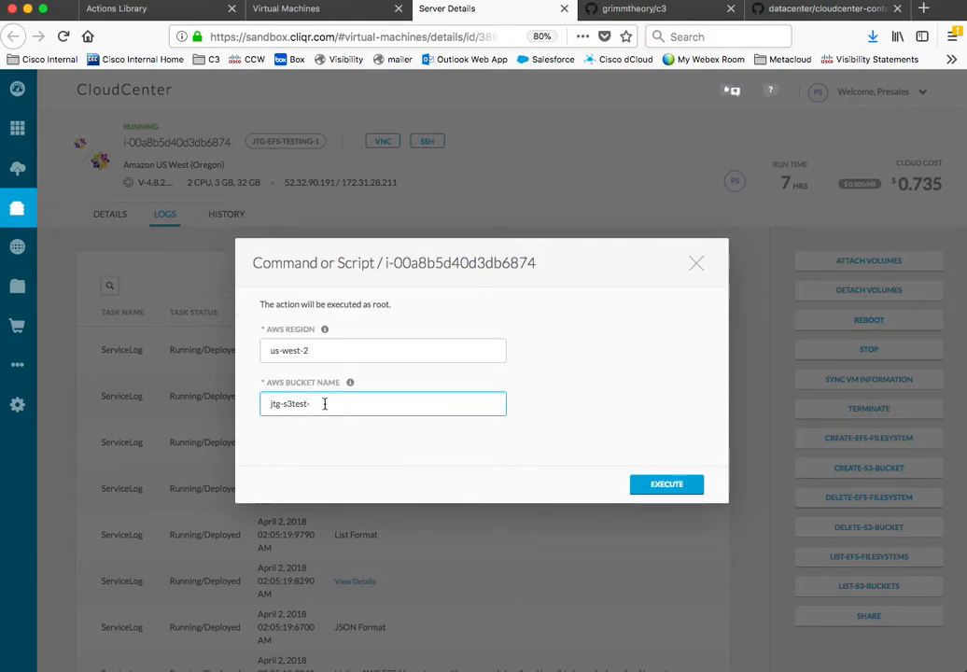
{"action": "type", "text": "13"}
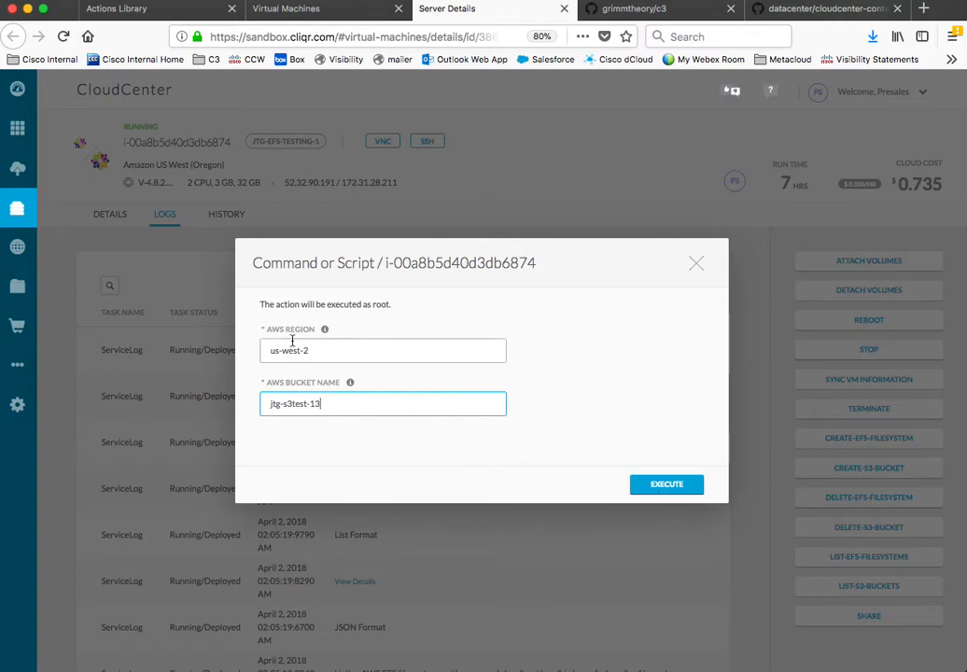
{"action": "left_click", "coordinate": [672, 485]}
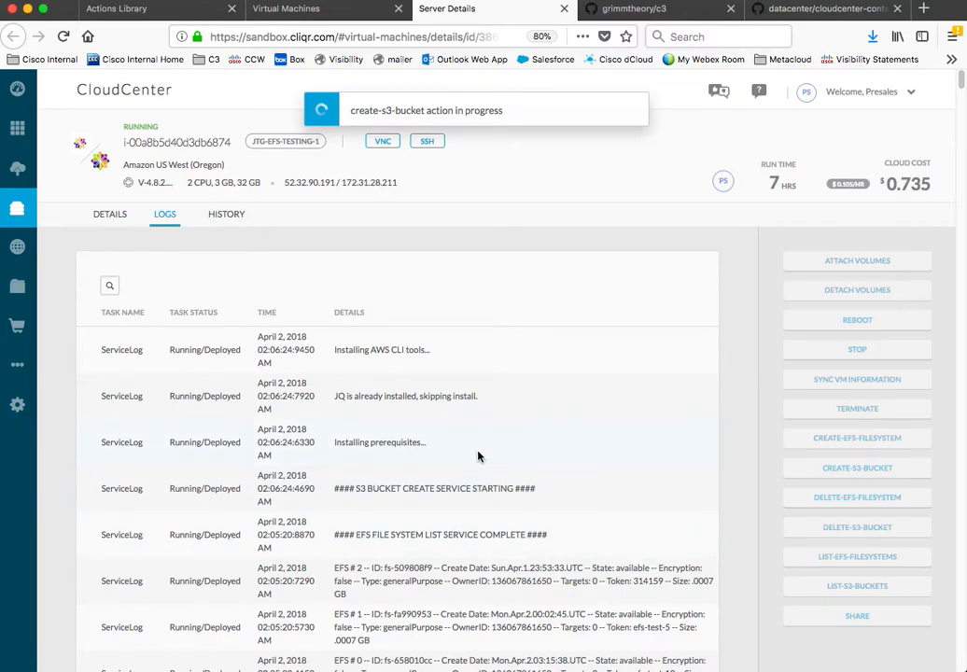
- Examine the bucket creation log, comparing the JSON bucket listings from before and after the create command
{"action": "scroll", "coordinate": [478, 457], "scroll_direction": "down", "scroll_amount": 2}
{"action": "scroll", "coordinate": [443, 536], "scroll_direction": "down", "scroll_amount": 3}
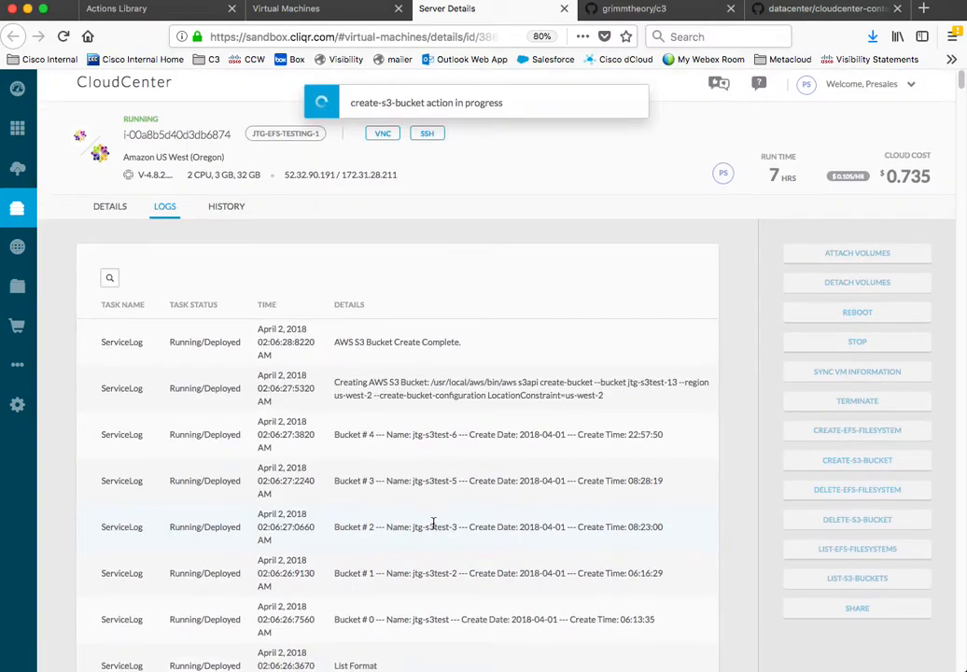
{"action": "scroll", "coordinate": [431, 524], "scroll_direction": "down", "scroll_amount": 6}
{"action": "scroll", "coordinate": [471, 393], "scroll_direction": "up", "scroll_amount": 1}
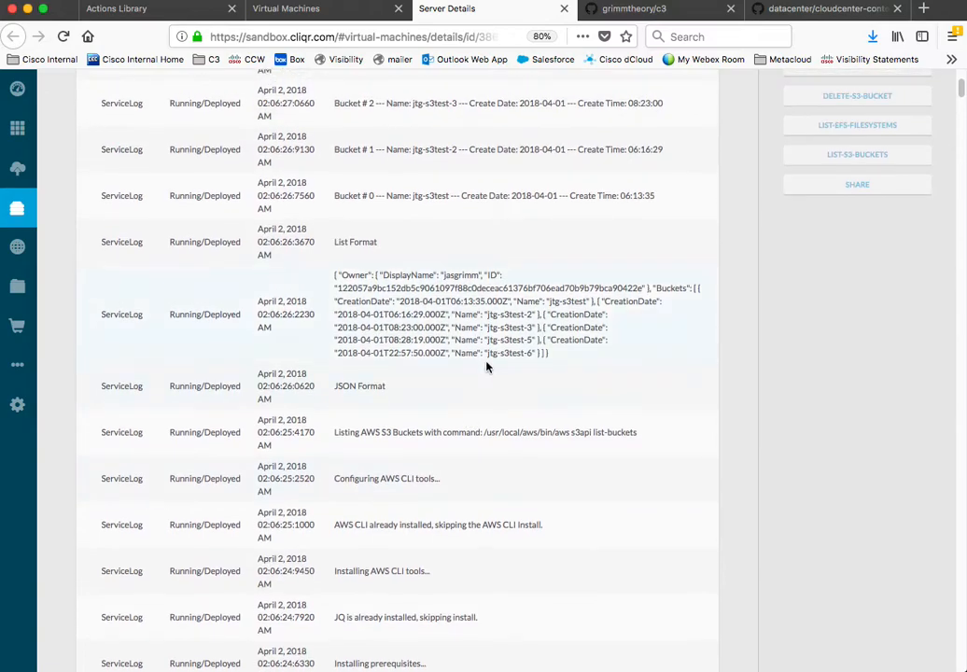
{"action": "triple_click", "coordinate": [492, 344]}
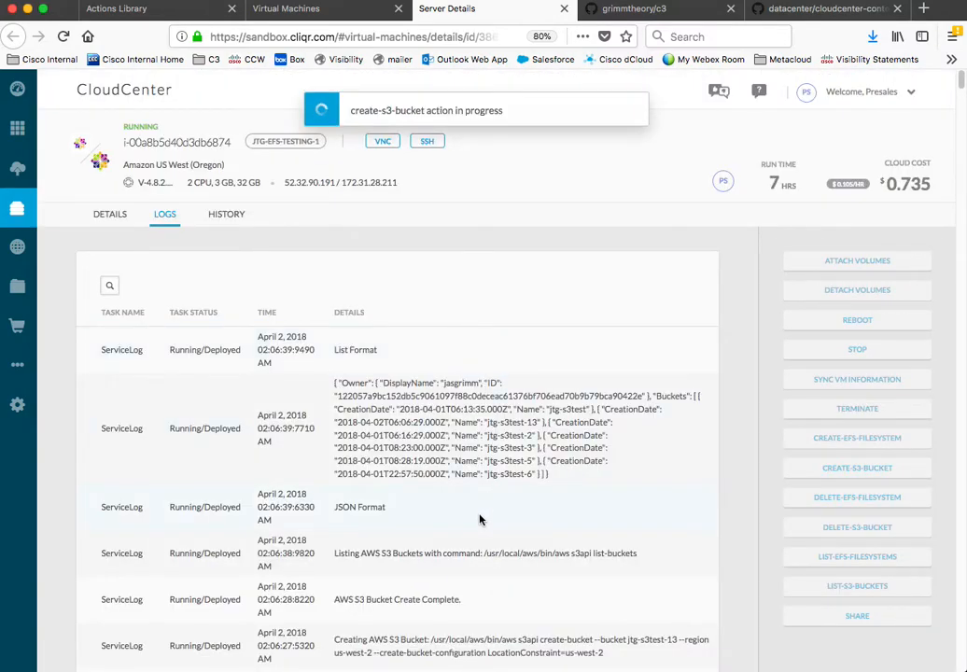
{"action": "scroll", "coordinate": [460, 457], "scroll_direction": "down", "scroll_amount": 1}
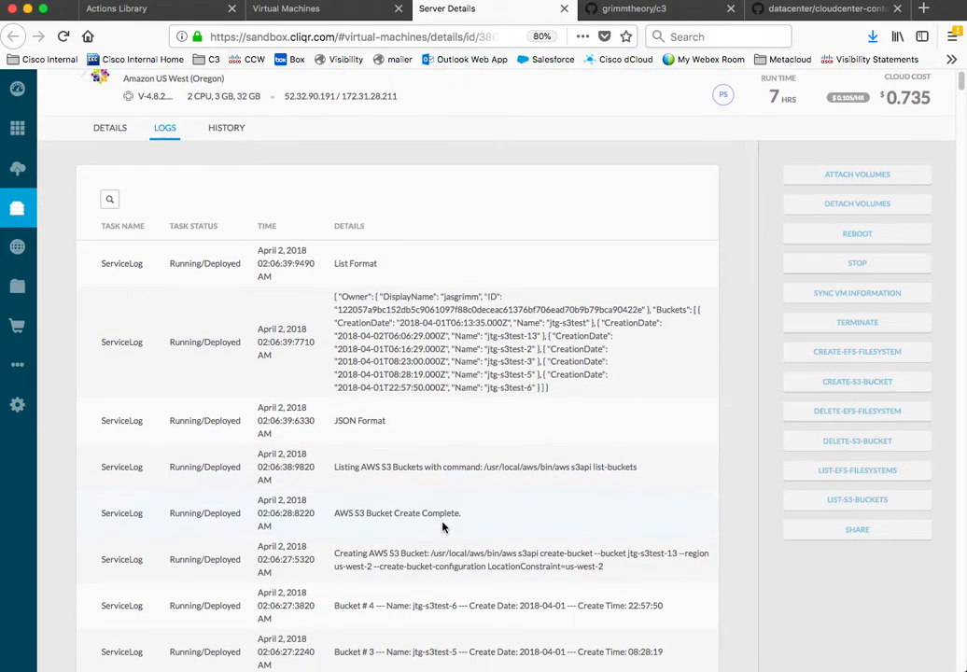
{"action": "triple_click", "coordinate": [512, 361]}
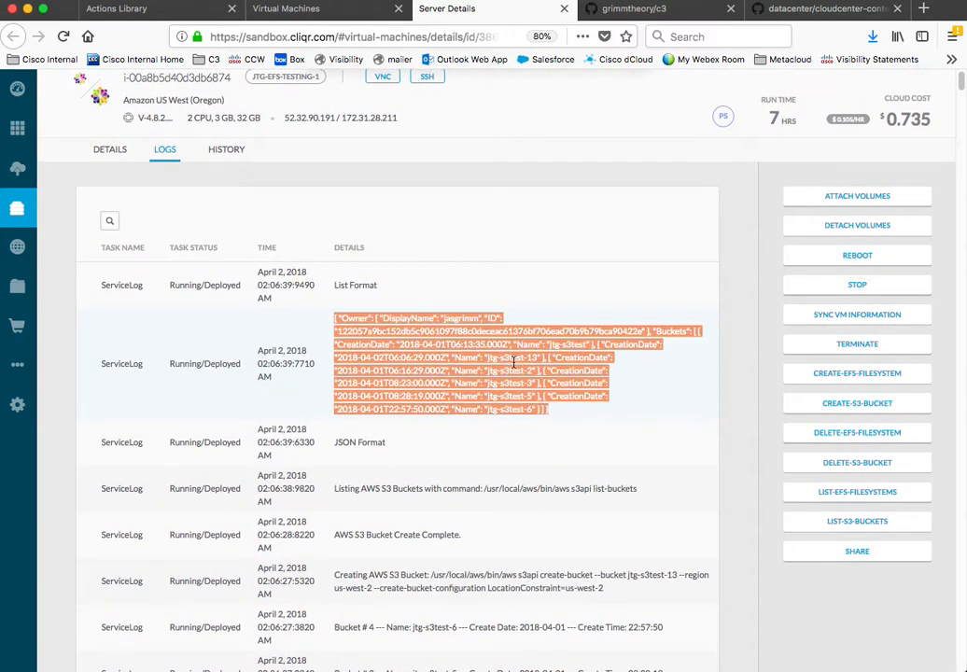
{"action": "left_click", "coordinate": [499, 400]}
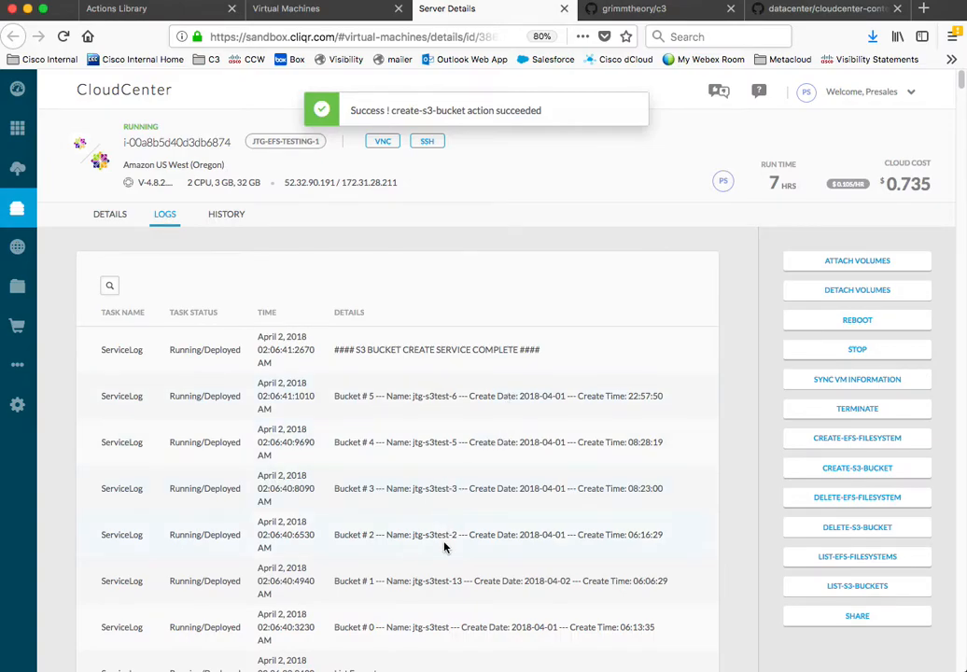
- Copy the bucket name jtg-s3test-13 from the log and run the delete-s3-bucket action on it in us-west-2
{"action": "left_click_drag", "start_coordinate": [417, 580], "coordinate": [459, 585]}
{"action": "key", "text": "super+c"}
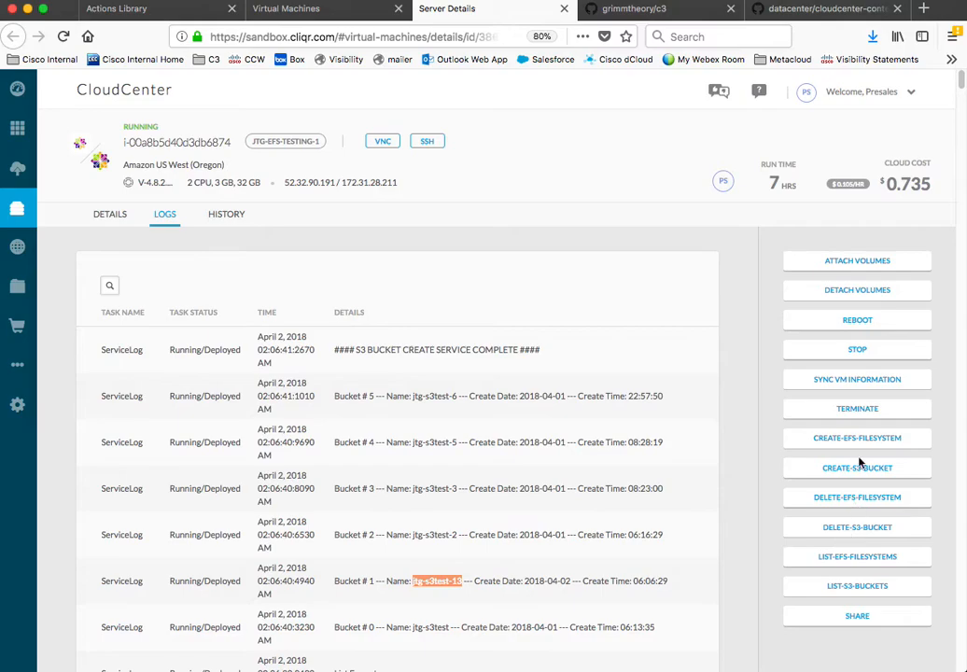
{"action": "left_click", "coordinate": [856, 527]}
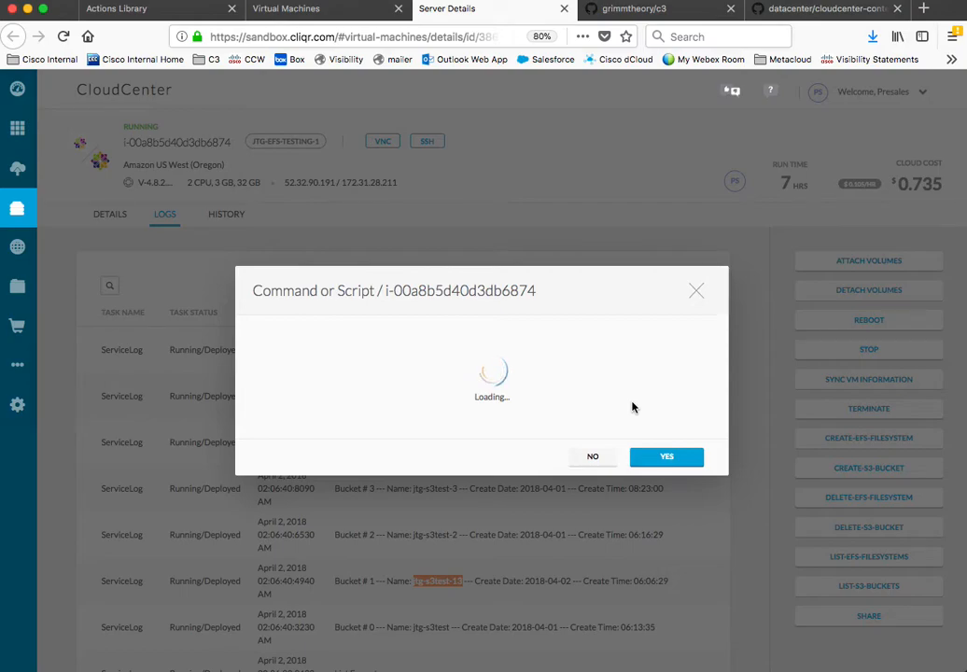
{"action": "left_click", "coordinate": [306, 407]}
{"action": "left_click_drag", "start_coordinate": [402, 346], "coordinate": [226, 344]}
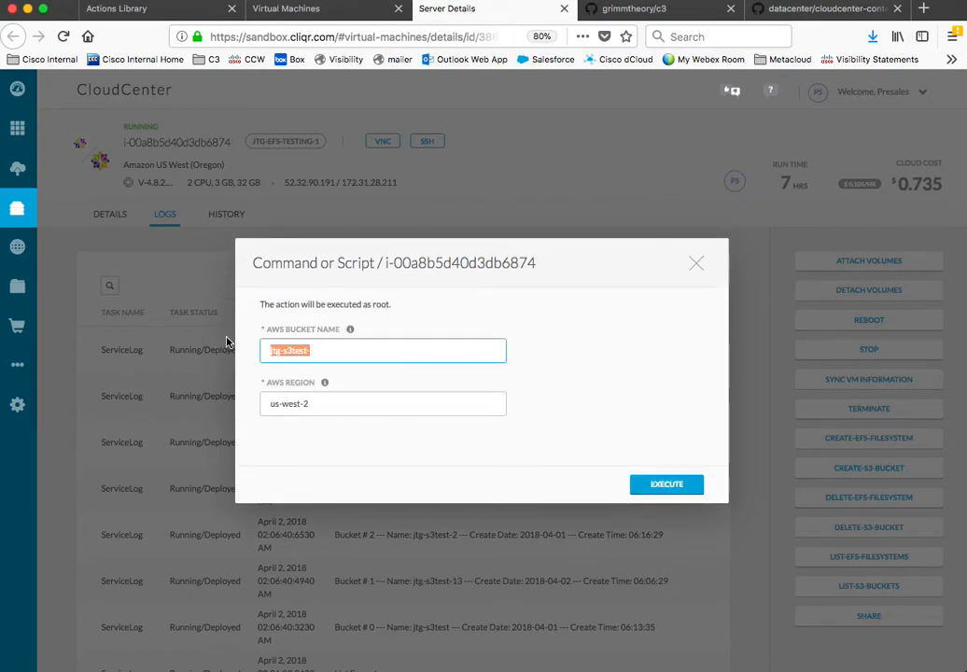
{"action": "key", "text": "super+v"}
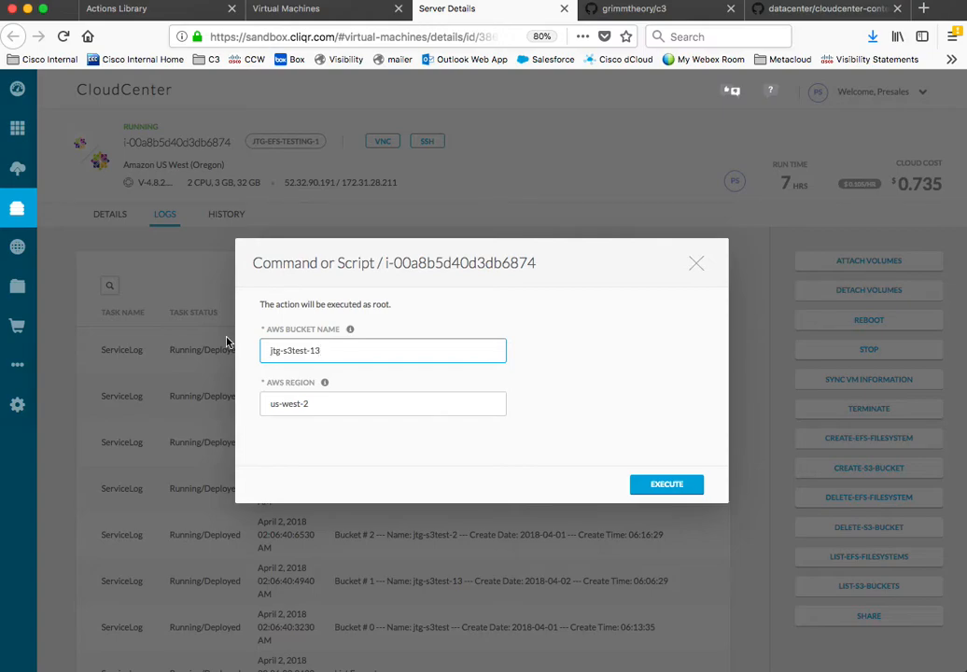
{"action": "left_click", "coordinate": [684, 489]}
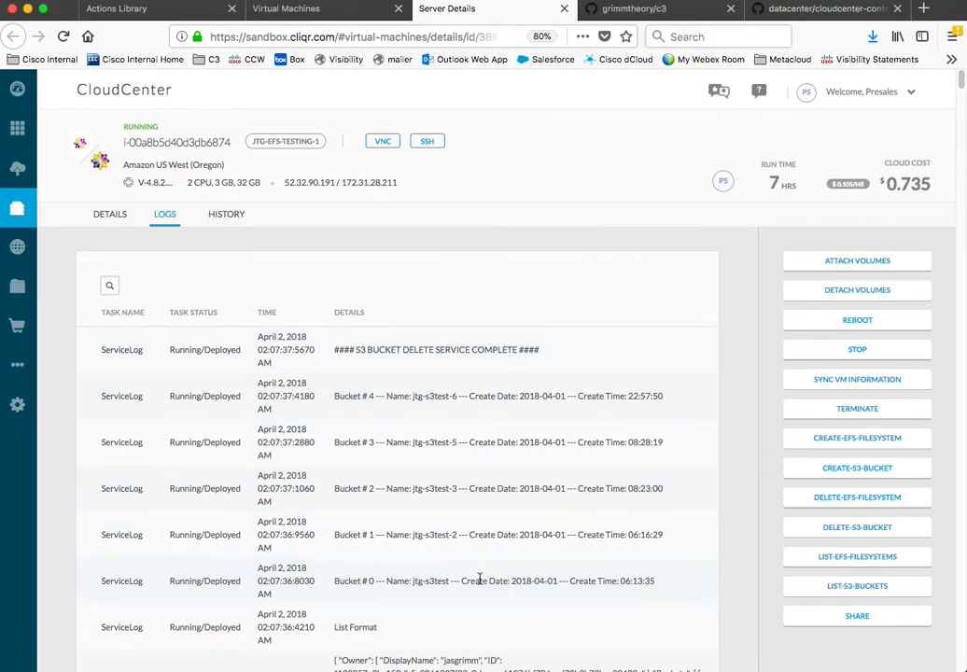
- Review the bucket deletion log, comparing the bucket listings from before and after the delete command
{"action": "scroll", "coordinate": [485, 564], "scroll_direction": "down", "scroll_amount": 5}
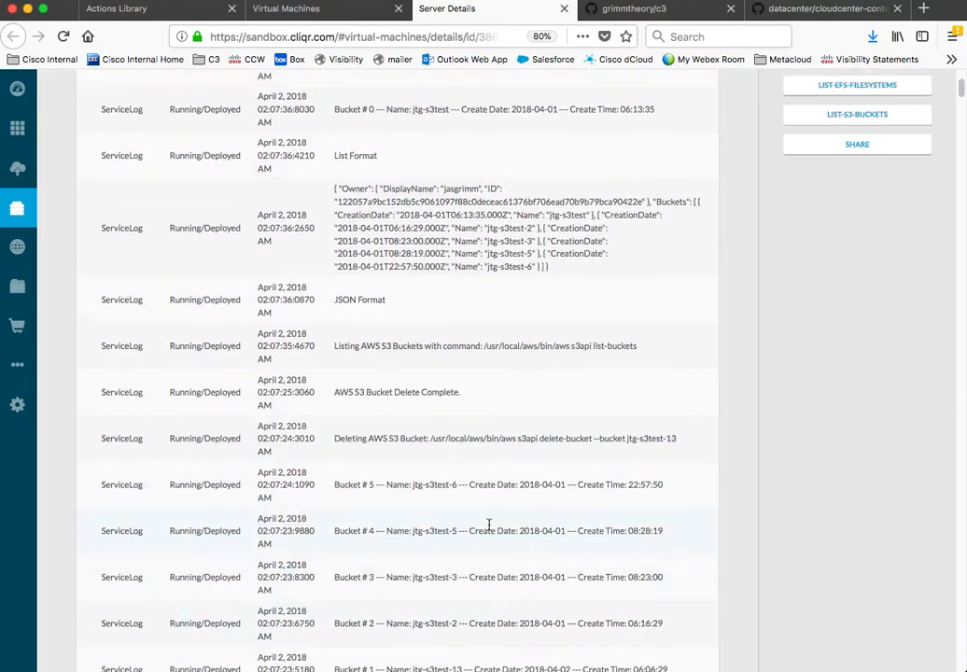
{"action": "scroll", "coordinate": [504, 467], "scroll_direction": "up", "scroll_amount": 2}
{"action": "scroll", "coordinate": [520, 406], "scroll_direction": "down", "scroll_amount": 6}
{"action": "scroll", "coordinate": [520, 413], "scroll_direction": "up", "scroll_amount": 1}
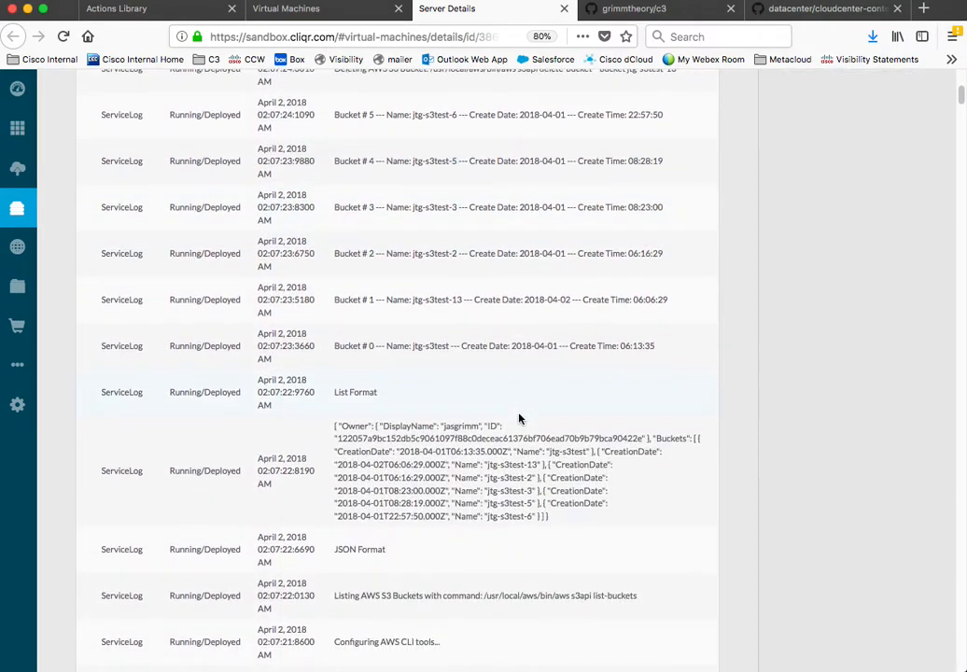
{"action": "scroll", "coordinate": [520, 467], "scroll_direction": "up", "scroll_amount": 10}
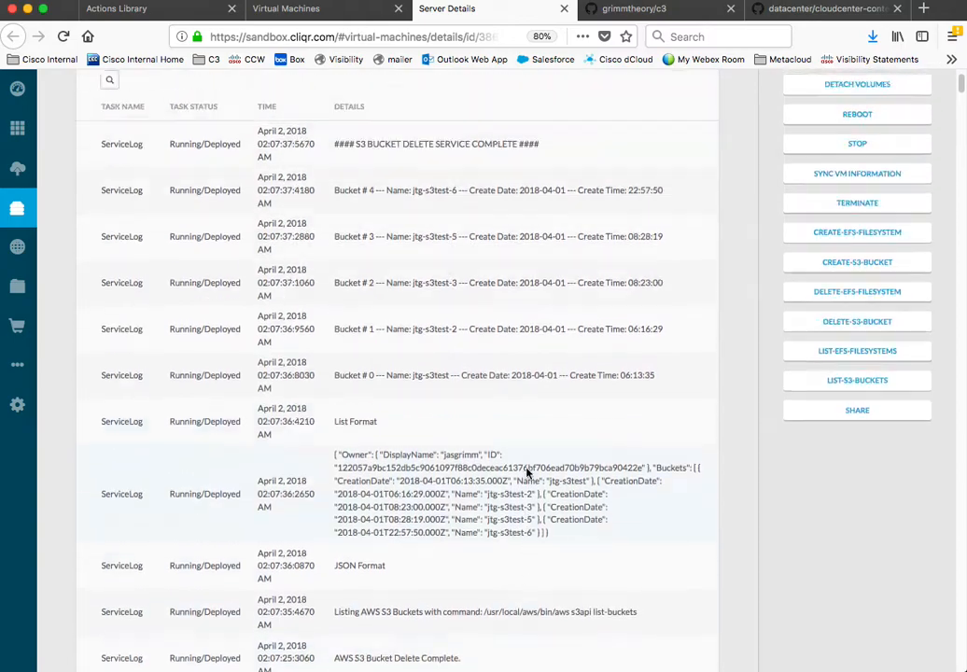
{"action": "scroll", "coordinate": [516, 460], "scroll_direction": "up", "scroll_amount": 2}
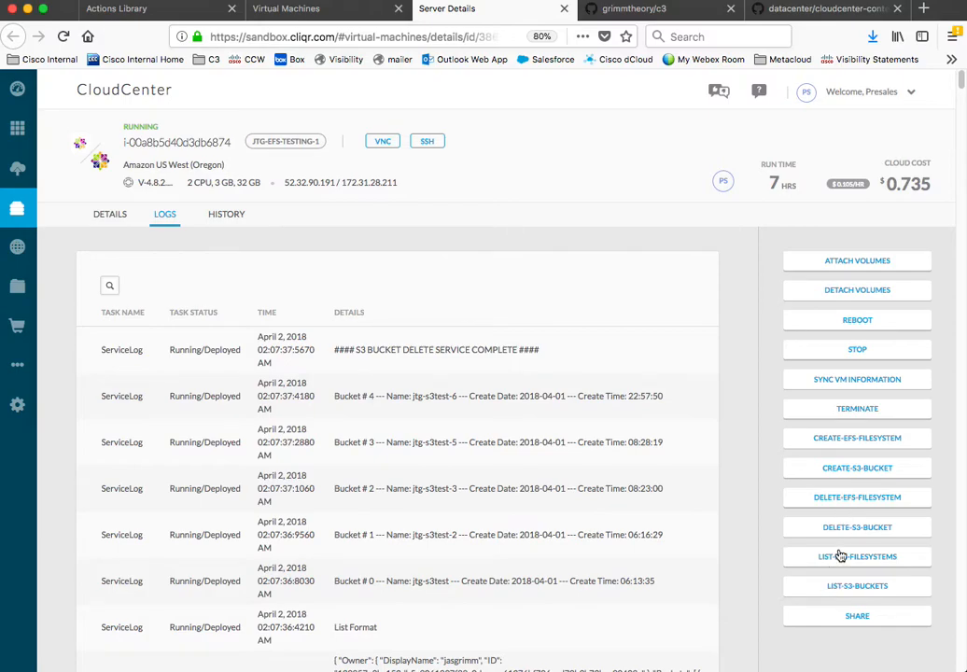
- Open the create-efs-filesystem action and paste the AWS access key ID into its field
{"action": "left_click", "coordinate": [794, 437]}
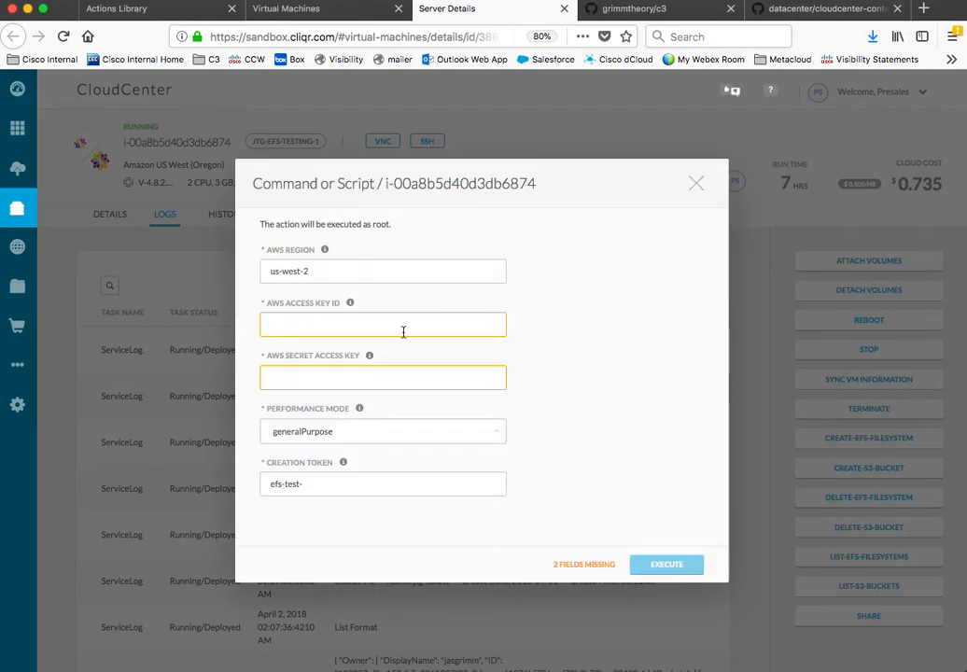
{"action": "left_click", "coordinate": [377, 332]}
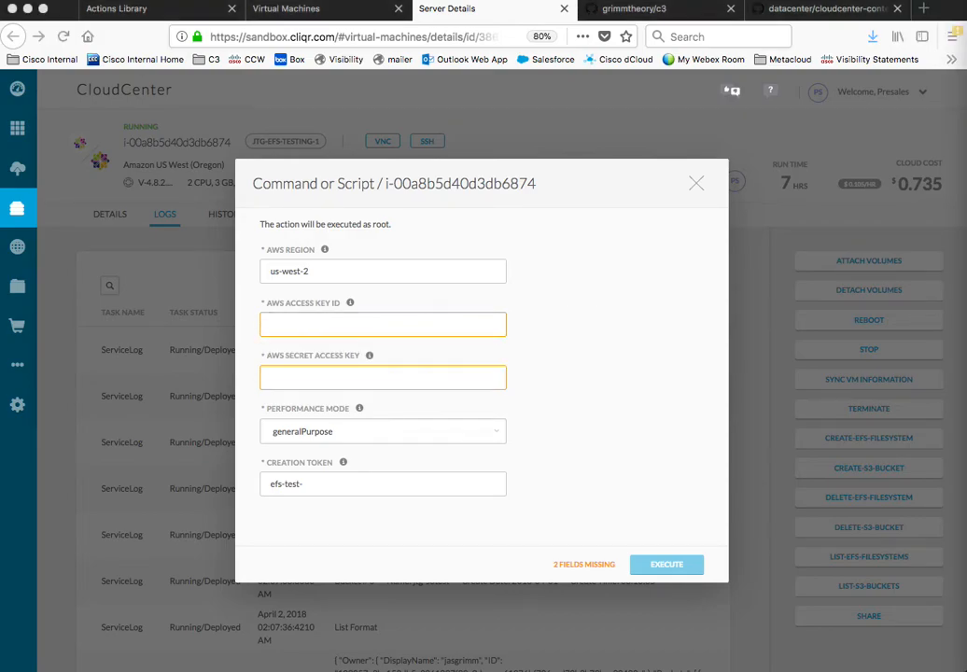
{"action": "left_click", "coordinate": [356, 327]}
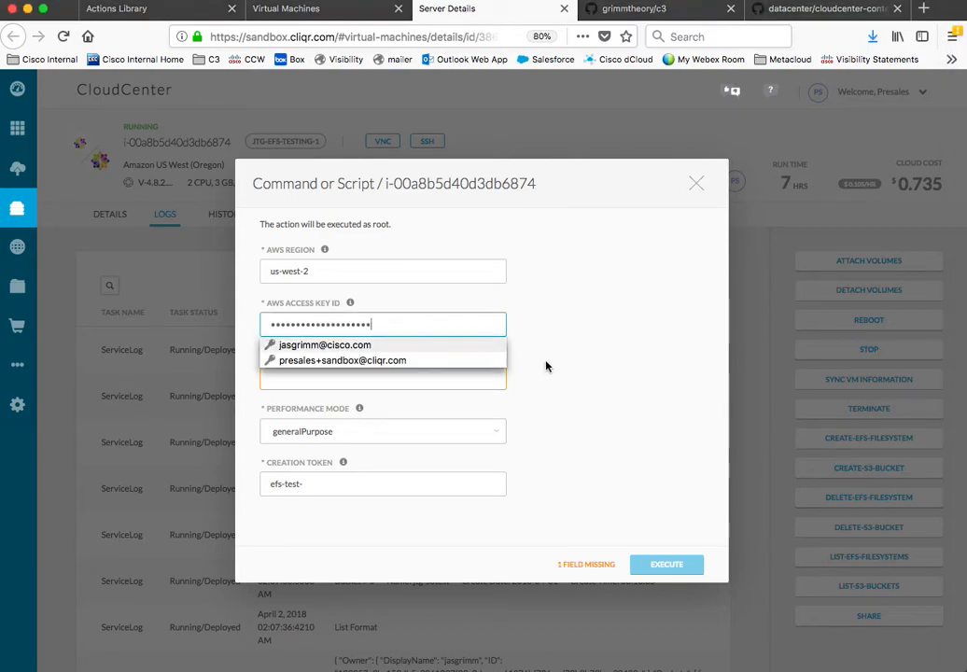
{"action": "key", "text": "super+v"}
- Paste the AWS secret access key into its field and keep generalPurpose as the performance mode
{"action": "key", "text": "super+Tab"}
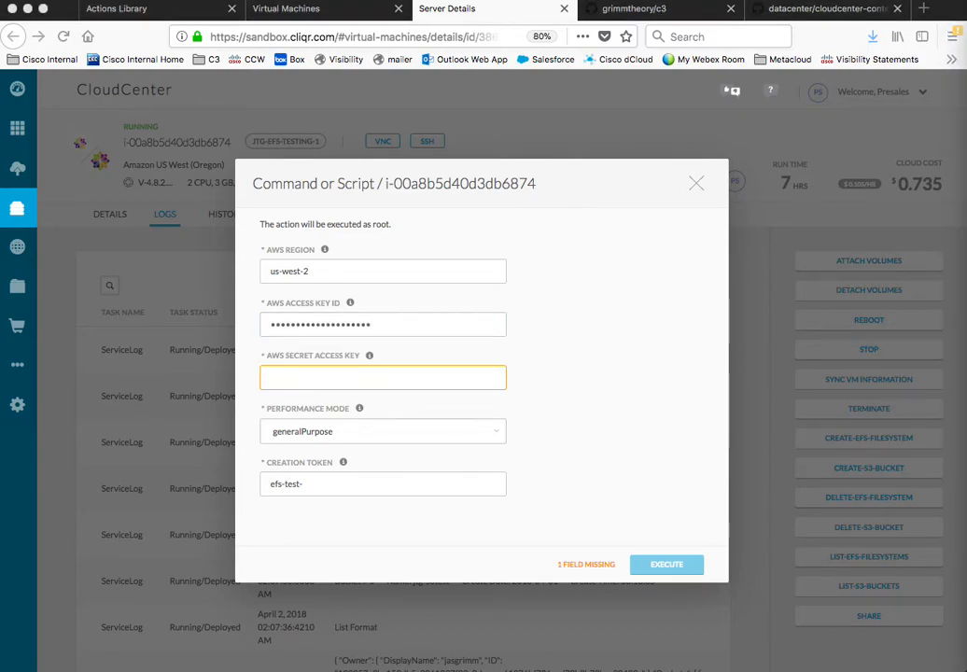
{"action": "key", "text": "super+Tab"}
{"action": "left_click", "coordinate": [380, 377]}
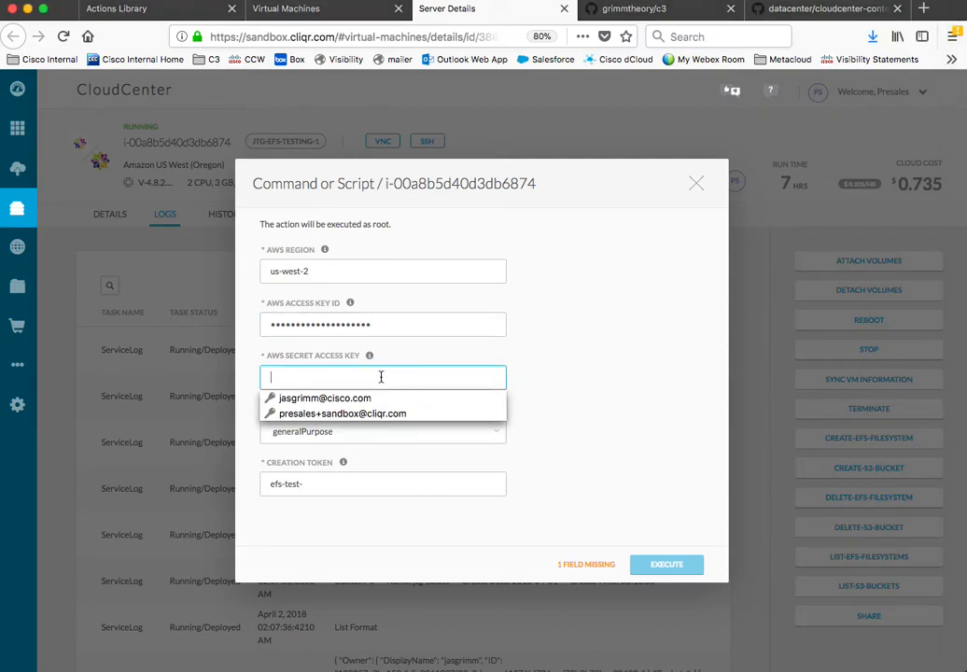
{"action": "key", "text": "super+v"}
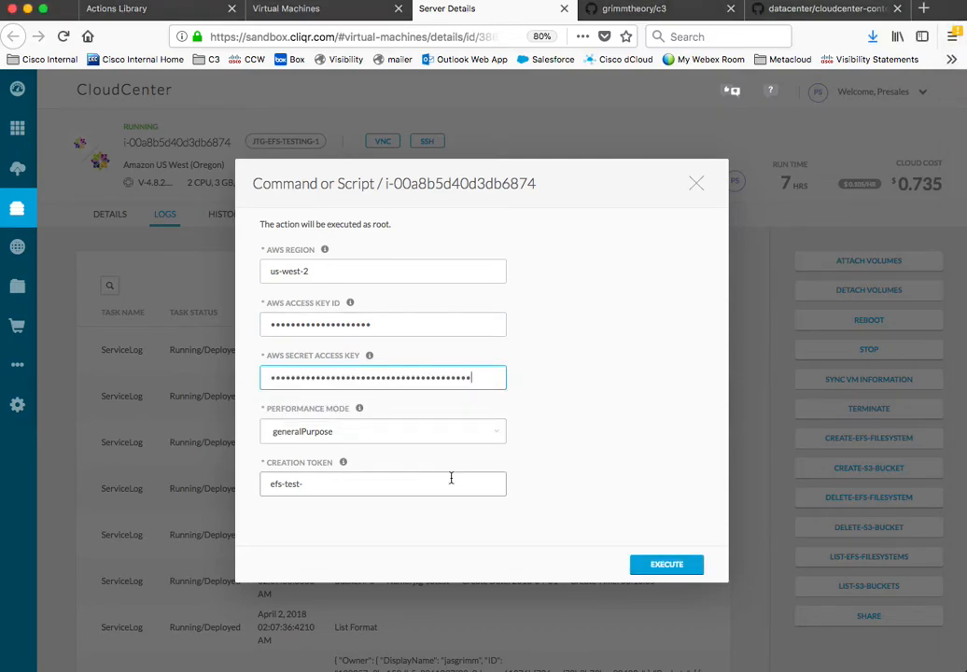
{"action": "left_click", "coordinate": [472, 435]}
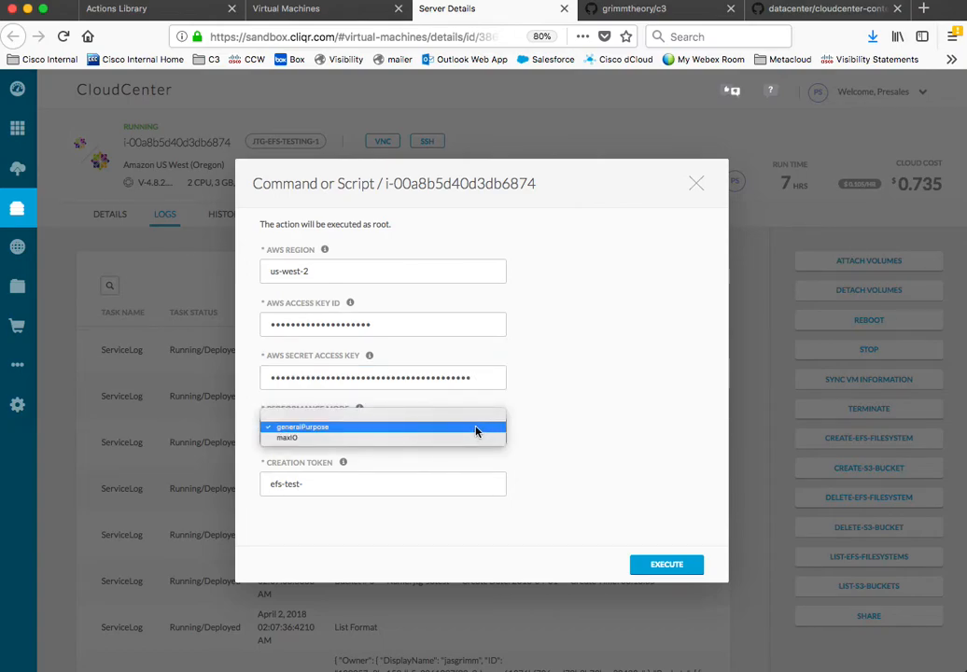
{"action": "left_click", "coordinate": [544, 409]}
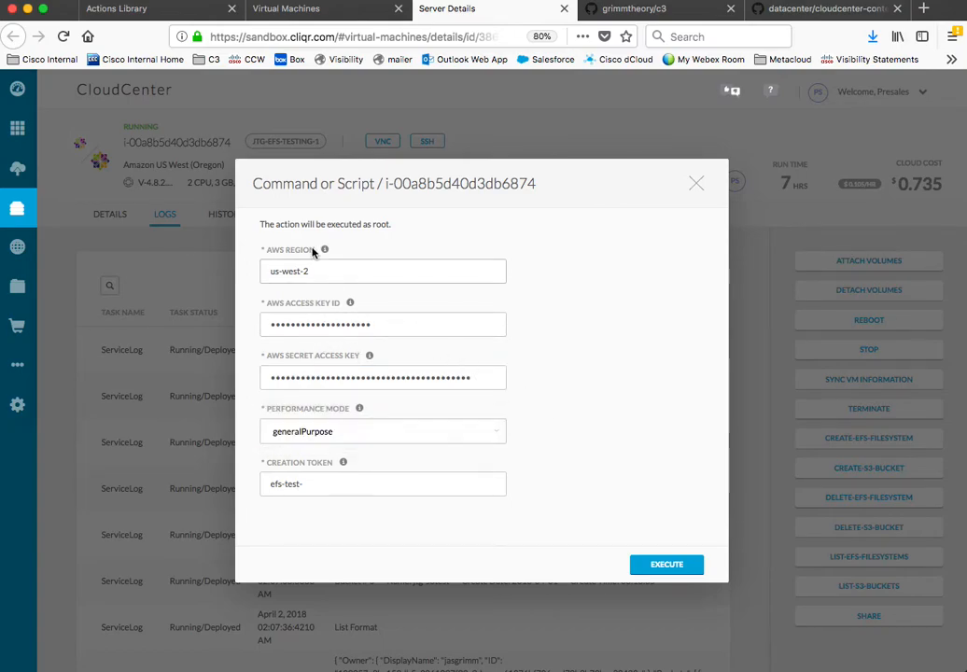
- Set the creation token to efs-test-13 and execute the create-efs-filesystem action
{"action": "left_click", "coordinate": [311, 483]}
{"action": "left_click_drag", "start_coordinate": [311, 483], "coordinate": [219, 482]}
{"action": "left_click", "coordinate": [326, 486]}
{"action": "type", "text": "13"}
{"action": "left_click", "coordinate": [697, 571]}
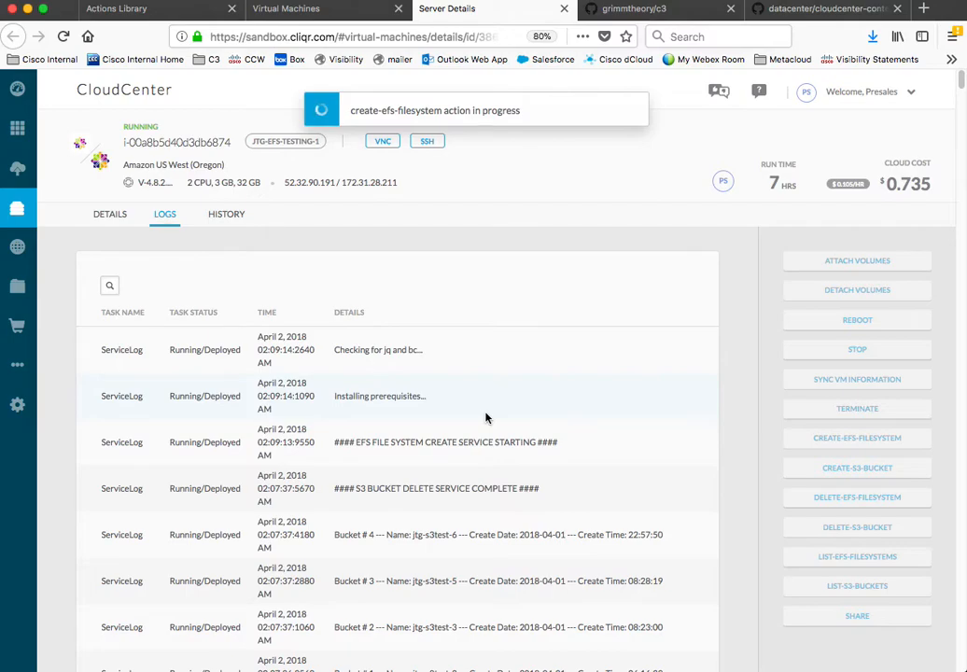
- Review the EFS creation log, including the create command and the file system listings before and after it
{"action": "scroll", "coordinate": [478, 546], "scroll_direction": "down", "scroll_amount": 3}
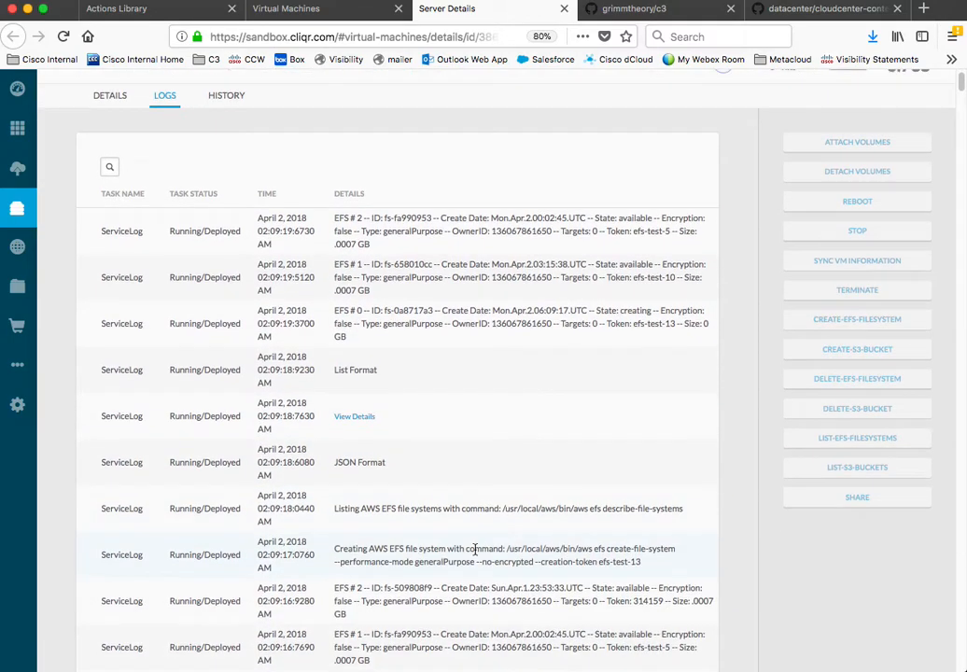
{"action": "scroll", "coordinate": [467, 549], "scroll_direction": "down", "scroll_amount": 2}
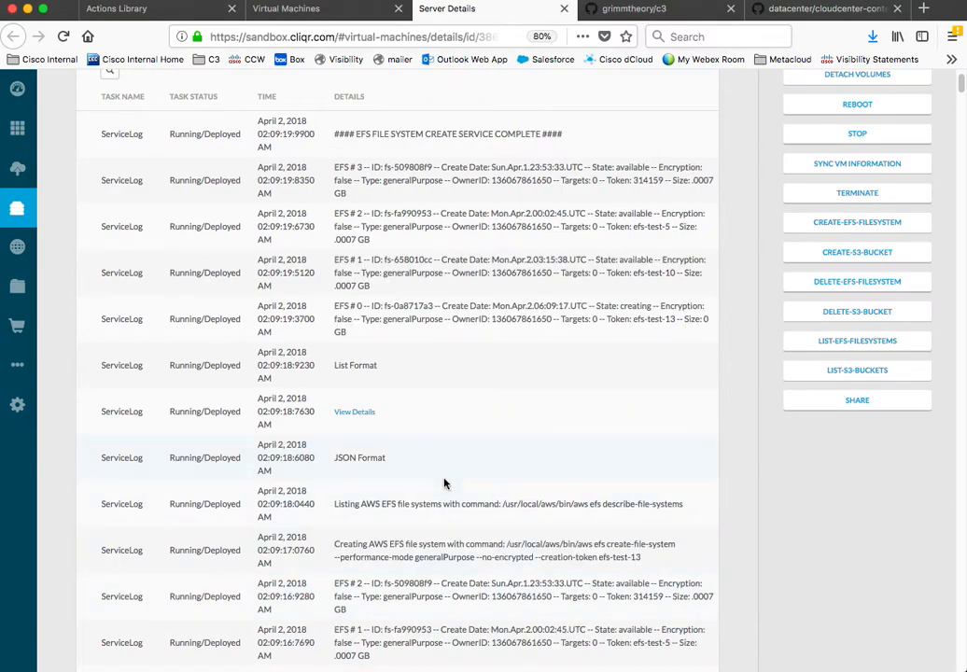
{"action": "scroll", "coordinate": [454, 407], "scroll_direction": "up", "scroll_amount": 1}
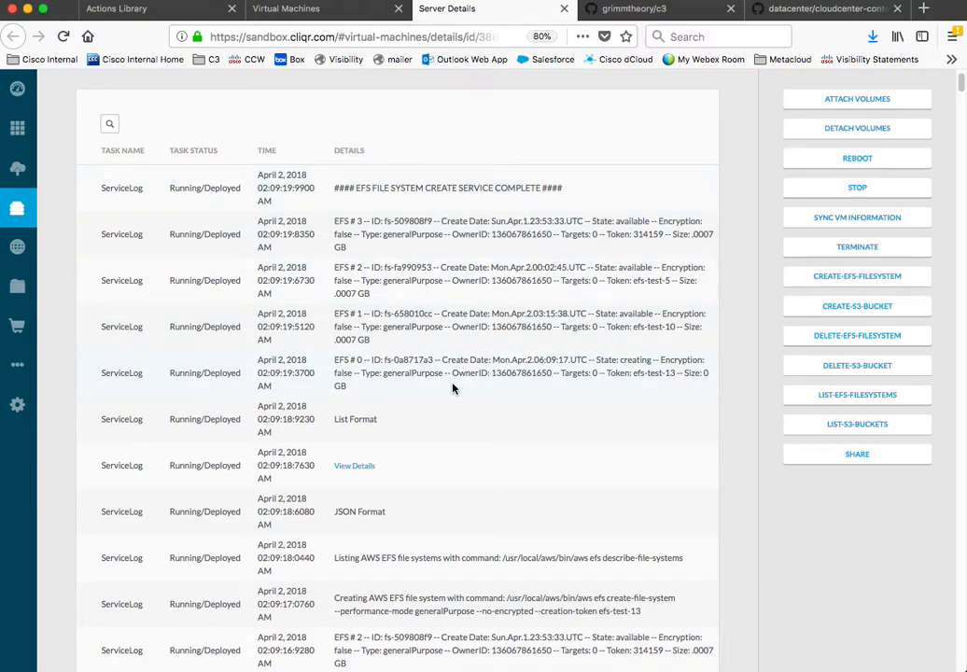
- Copy the EFS ID fs-0a8717a3 from the efs-test-13 log entry and run the delete-efs-filesystem action on it in us-west-2
{"action": "triple_click", "coordinate": [660, 370]}
{"action": "left_click", "coordinate": [530, 363]}
{"action": "left_click_drag", "start_coordinate": [386, 362], "coordinate": [431, 364]}
{"action": "key", "text": "super+c"}
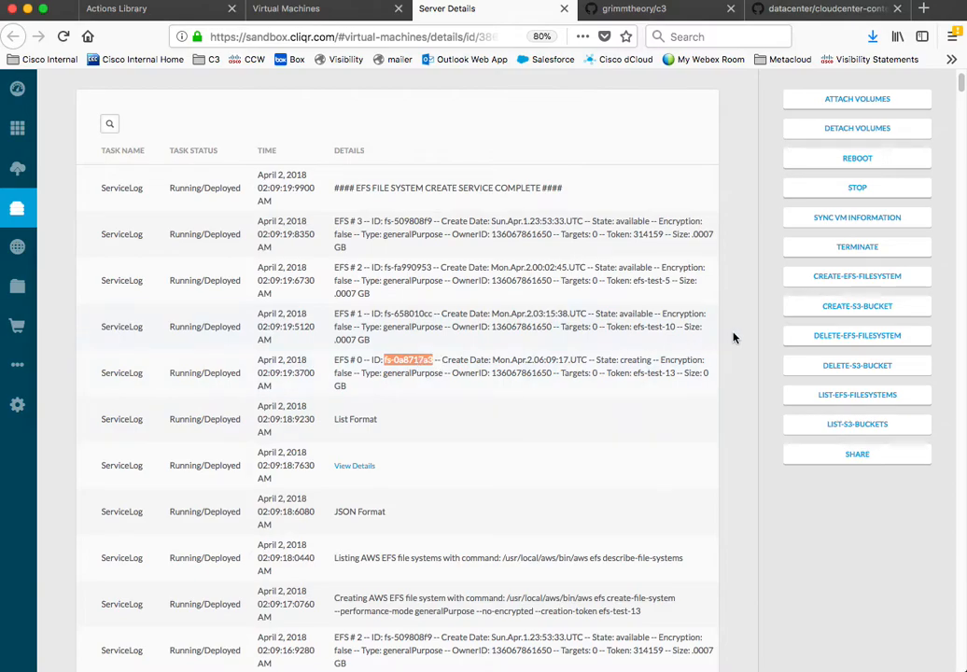
{"action": "left_click", "coordinate": [831, 335]}
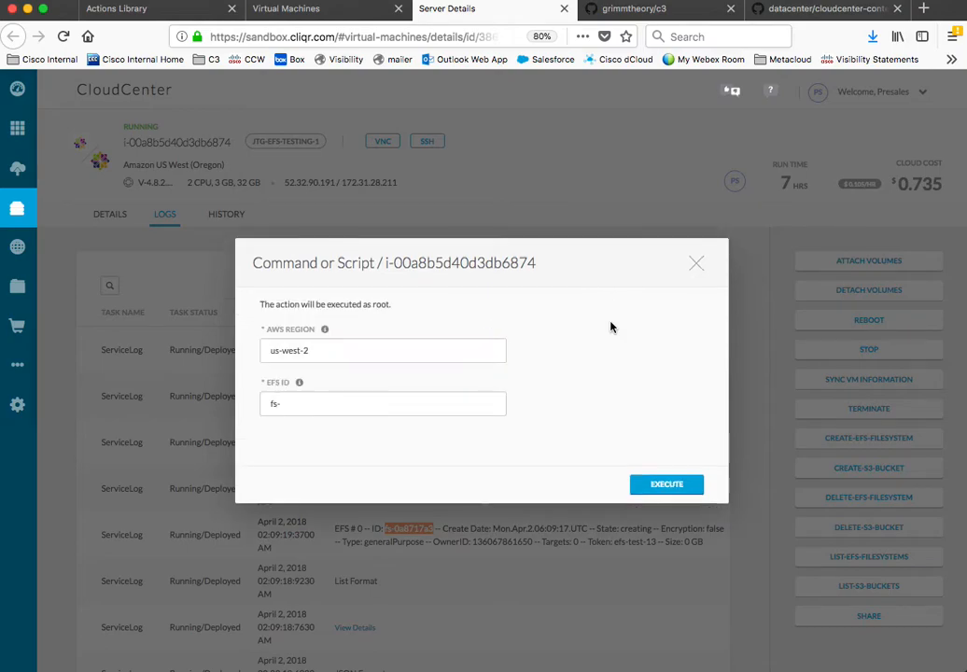
{"action": "double_click", "coordinate": [378, 411]}
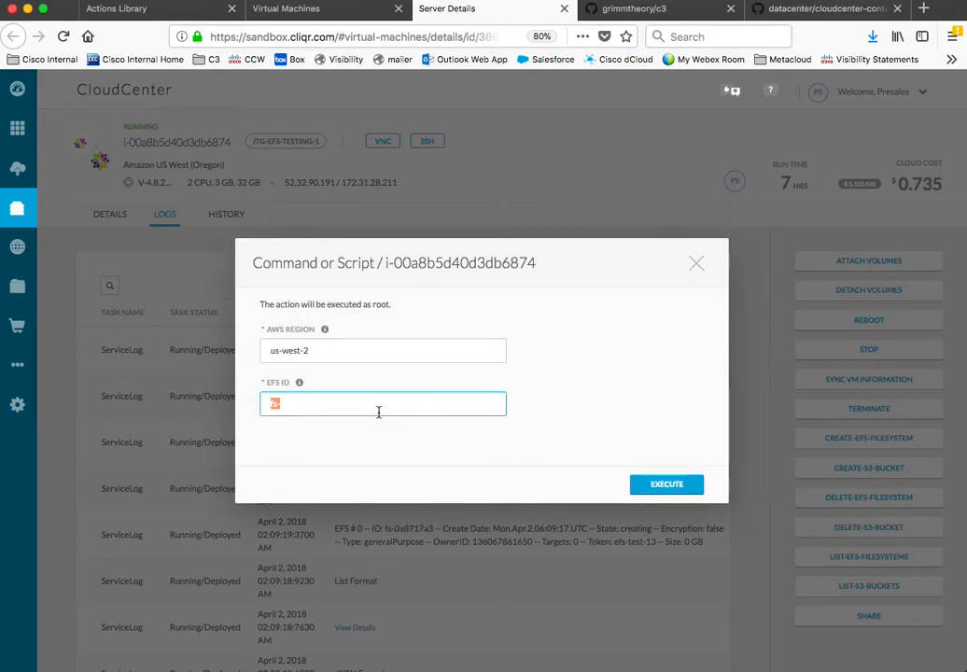
{"action": "key", "text": "super+v"}
{"action": "left_click", "coordinate": [666, 478]}
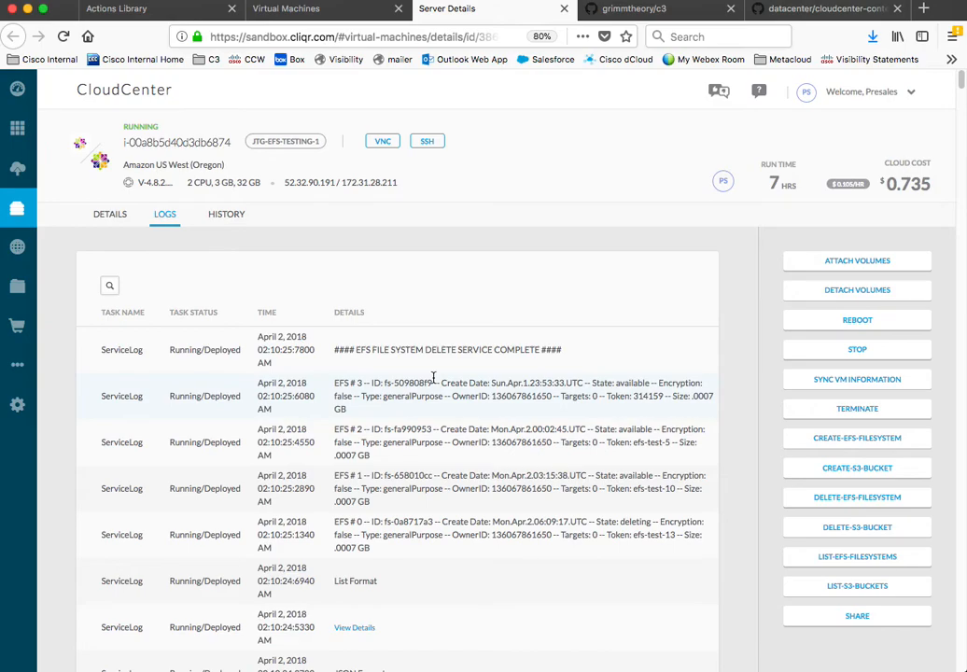
- Expand the additional navigation entries and close the Virtual Machines browser tab
{"action": "mouse_move", "coordinate": [28, 322]}
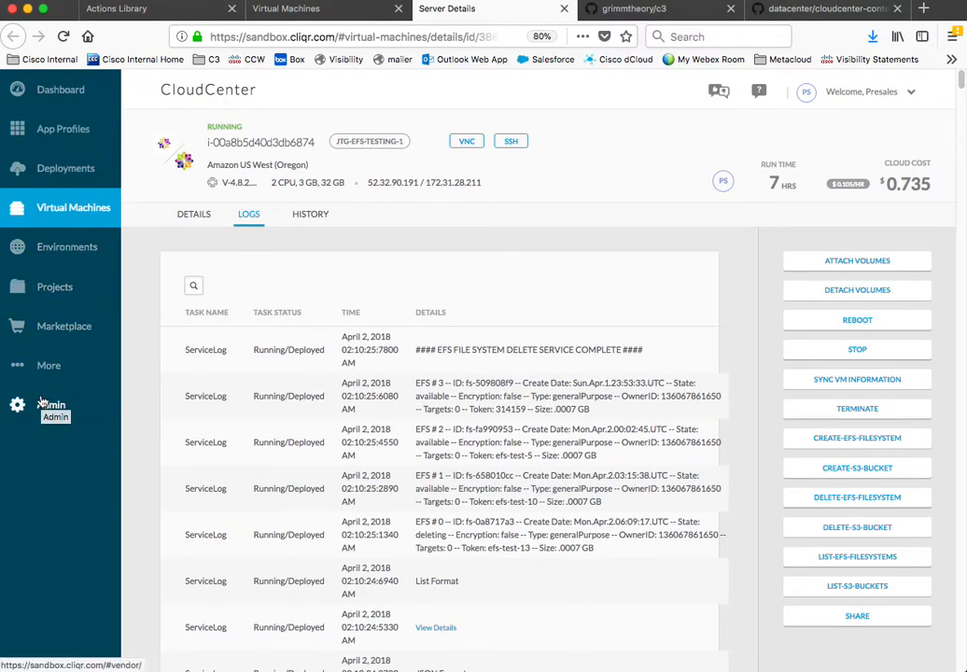
{"action": "left_click", "coordinate": [49, 366]}
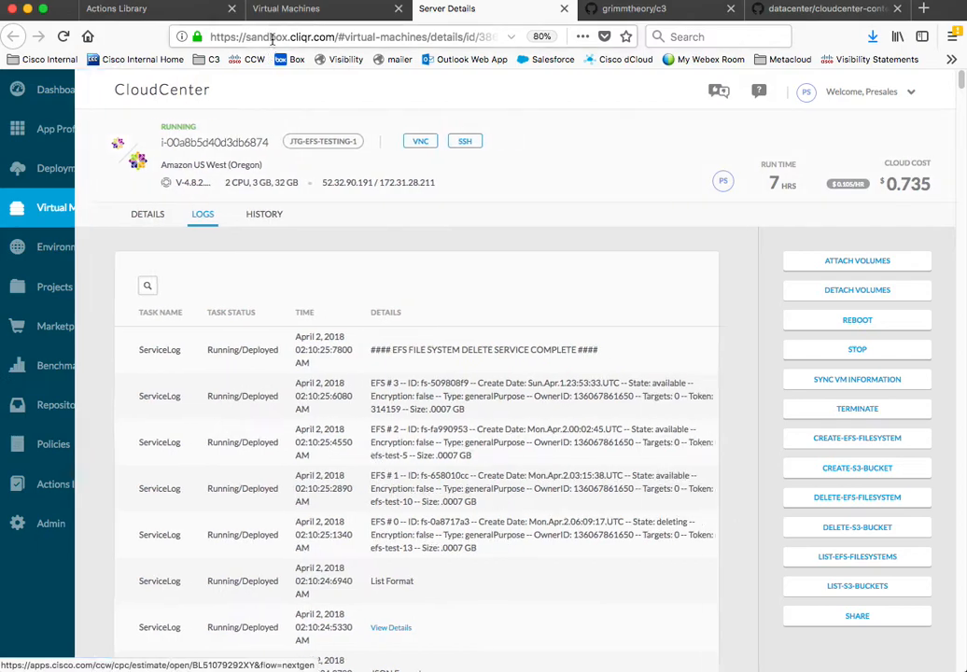
{"action": "left_click", "coordinate": [278, 17]}
{"action": "left_click", "coordinate": [397, 10]}
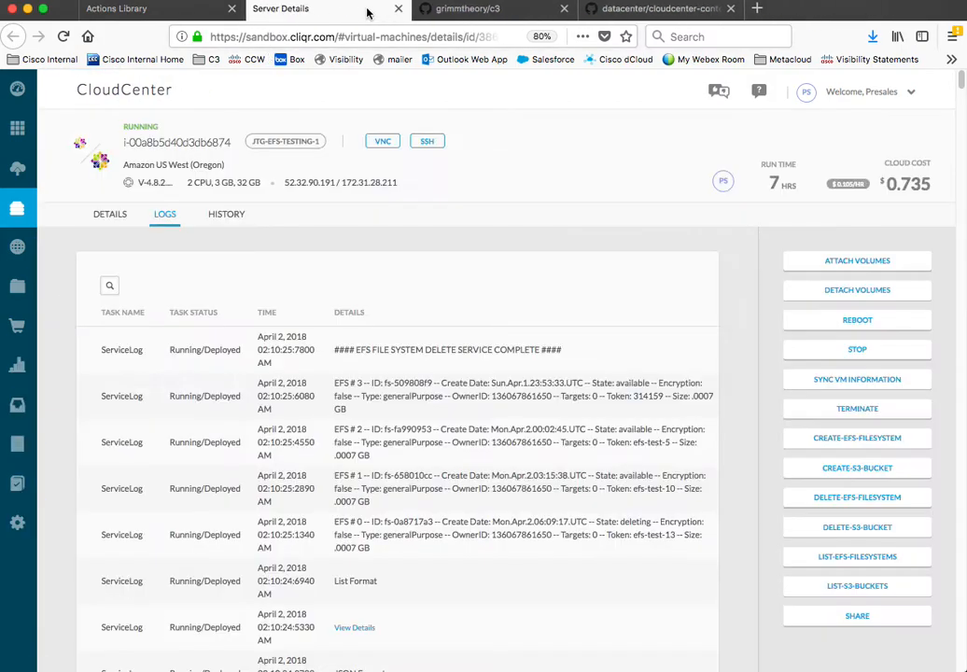
- Switch to the Actions Library page and close the open create-efs-filesystem editor, discarding its unsaved changes
{"action": "left_click", "coordinate": [170, 13]}
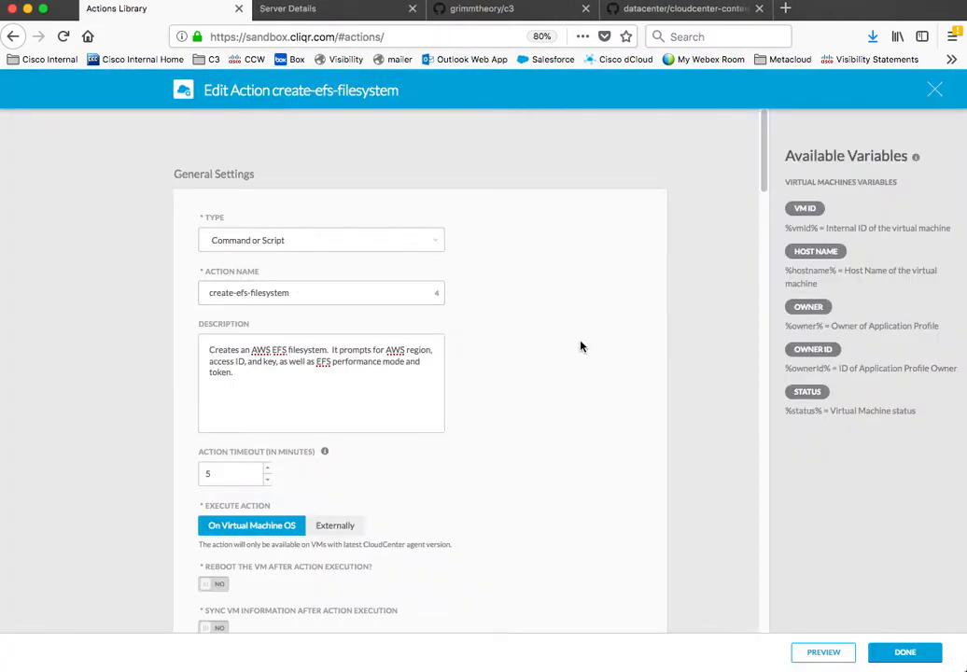
{"action": "scroll", "coordinate": [581, 356], "scroll_direction": "down", "scroll_amount": 3}
{"action": "scroll", "coordinate": [581, 355], "scroll_direction": "down", "scroll_amount": 3}
{"action": "scroll", "coordinate": [635, 392], "scroll_direction": "up", "scroll_amount": 5}
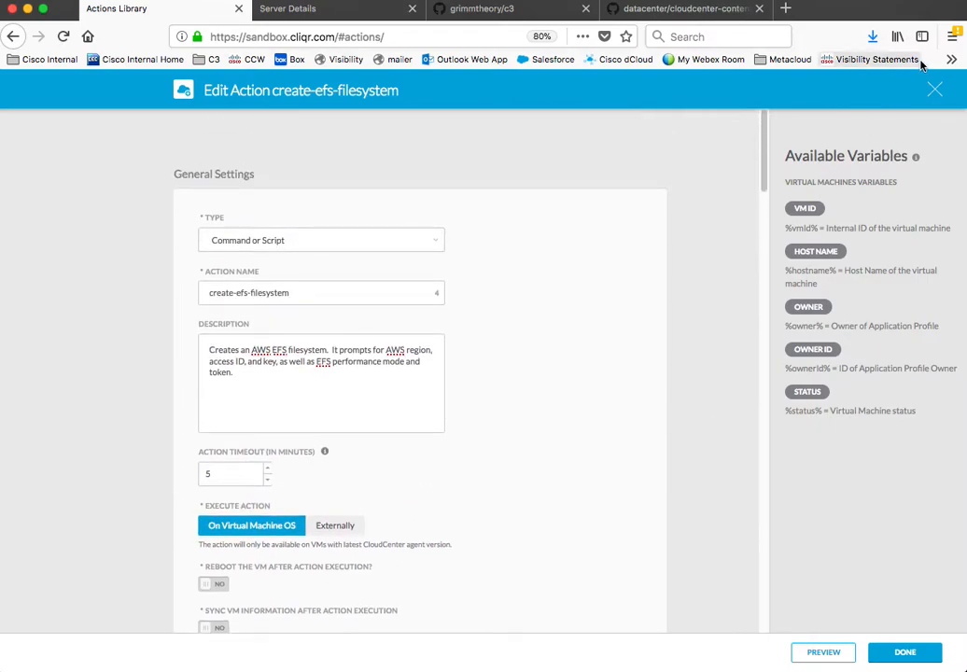
{"action": "left_click", "coordinate": [936, 91]}
{"action": "left_click", "coordinate": [623, 433]}
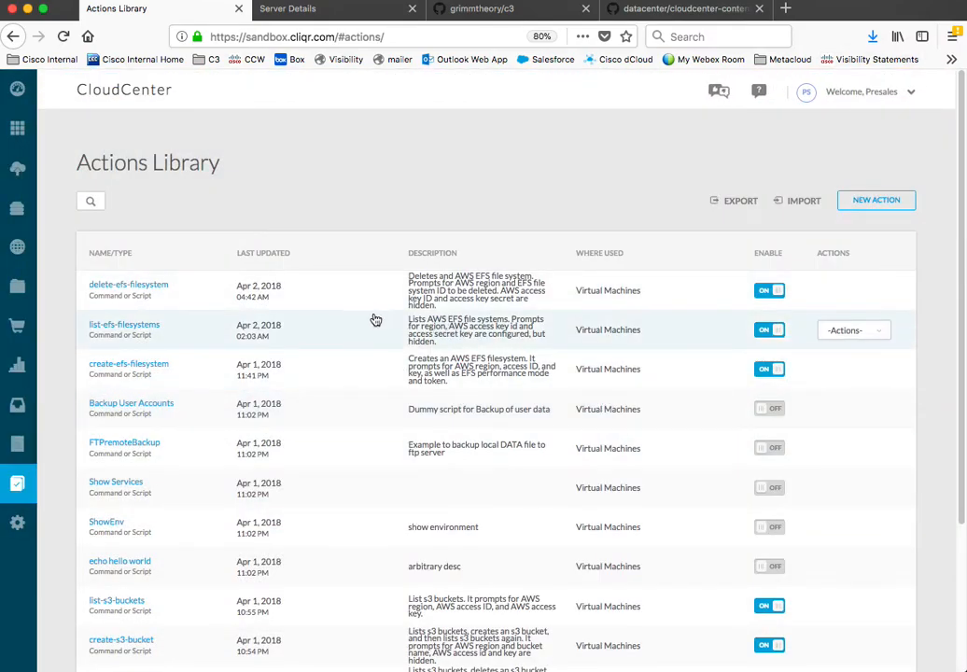
- Open the create-efs-filesystem action for editing from the Actions Library and set its action timeout to 5 minutes
{"action": "scroll", "coordinate": [372, 322], "scroll_direction": "down", "scroll_amount": 1}
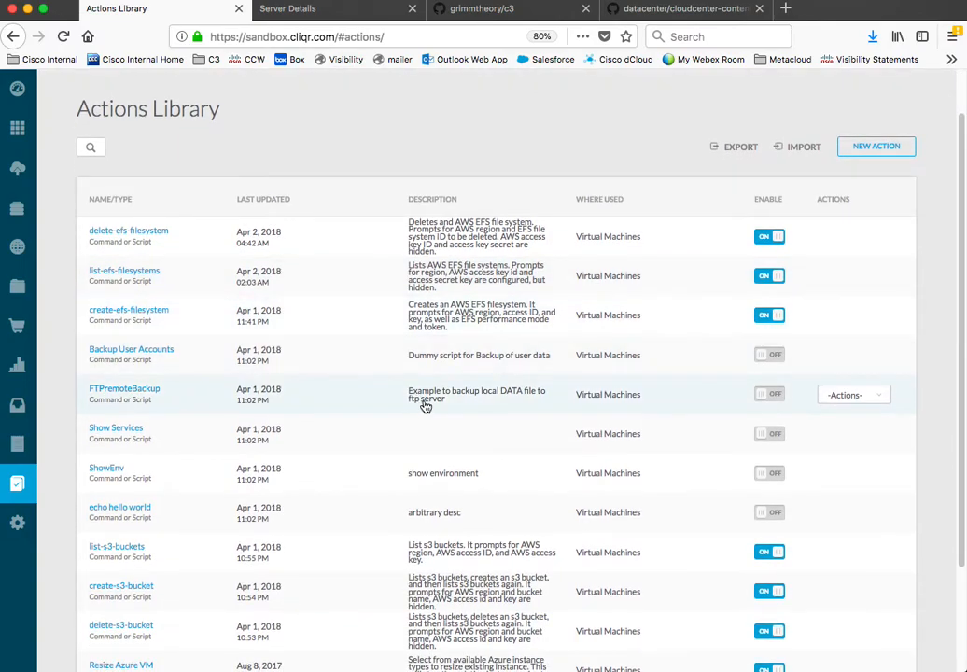
{"action": "left_click", "coordinate": [155, 316]}
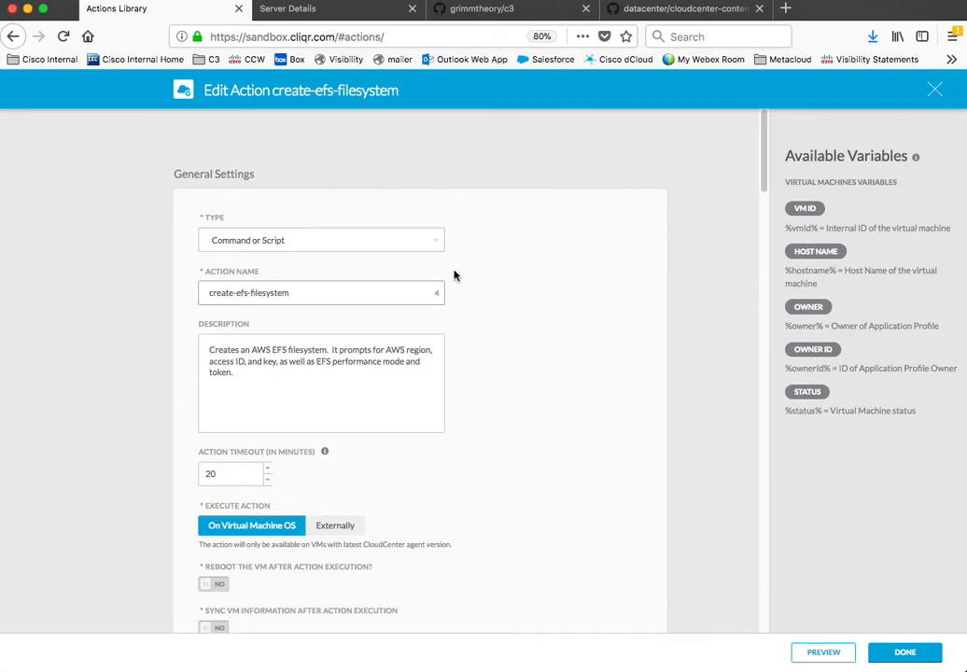
{"action": "scroll", "coordinate": [317, 391], "scroll_direction": "down", "scroll_amount": 5}
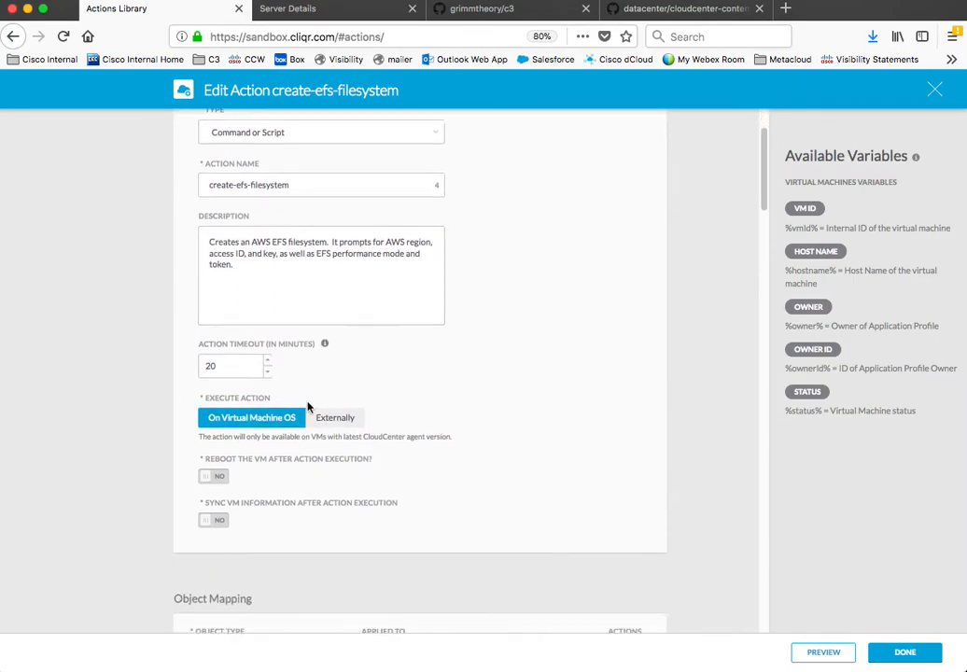
{"action": "scroll", "coordinate": [309, 404], "scroll_direction": "down", "scroll_amount": 3}
{"action": "left_click_drag", "start_coordinate": [227, 329], "coordinate": [157, 316]}
{"action": "type", "text": "5"}
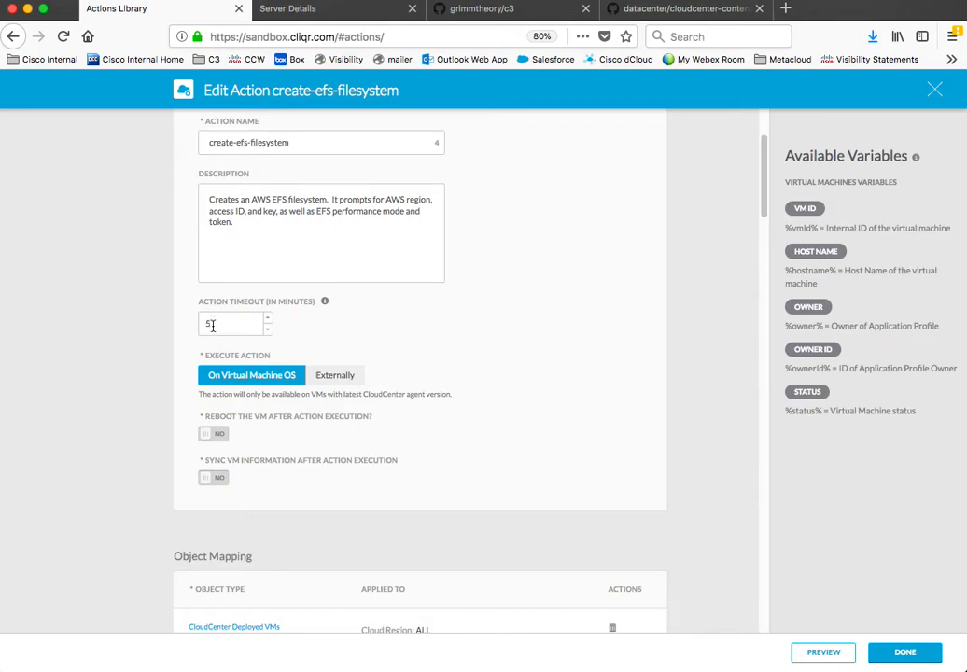
- Limit the CloudCenter Deployed VMs object mapping to cloud regions Amazon-us-west-1, Amazon-eu-west-1, Amazon-ap-northeast-1, Amazon-us-east-1 and Amazon-us-west-2
{"action": "scroll", "coordinate": [475, 332], "scroll_direction": "down", "scroll_amount": 3}
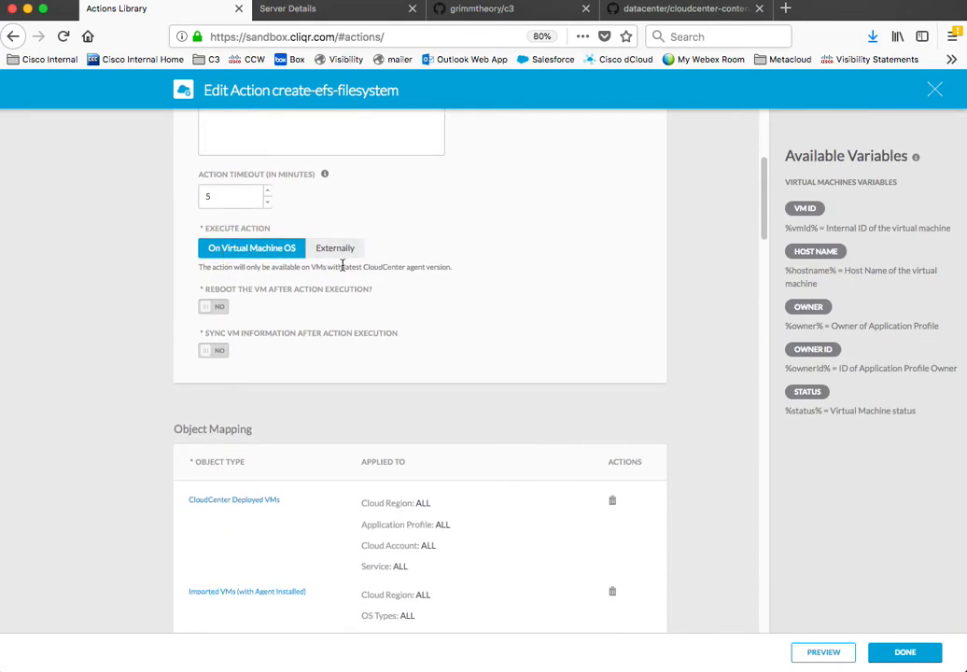
{"action": "scroll", "coordinate": [270, 315], "scroll_direction": "down", "scroll_amount": 2}
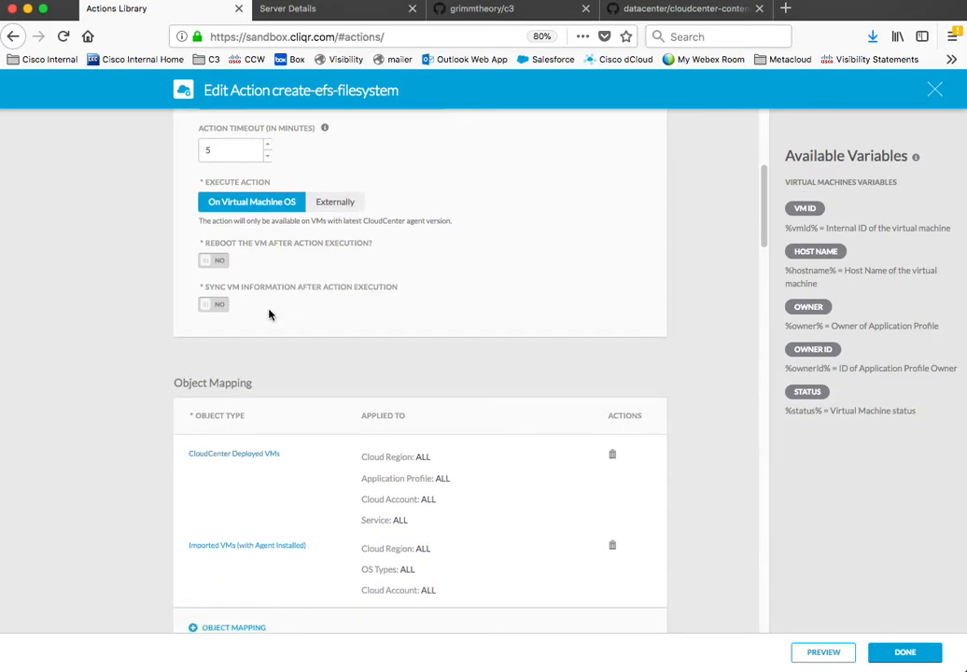
{"action": "scroll", "coordinate": [270, 294], "scroll_direction": "up", "scroll_amount": 3}
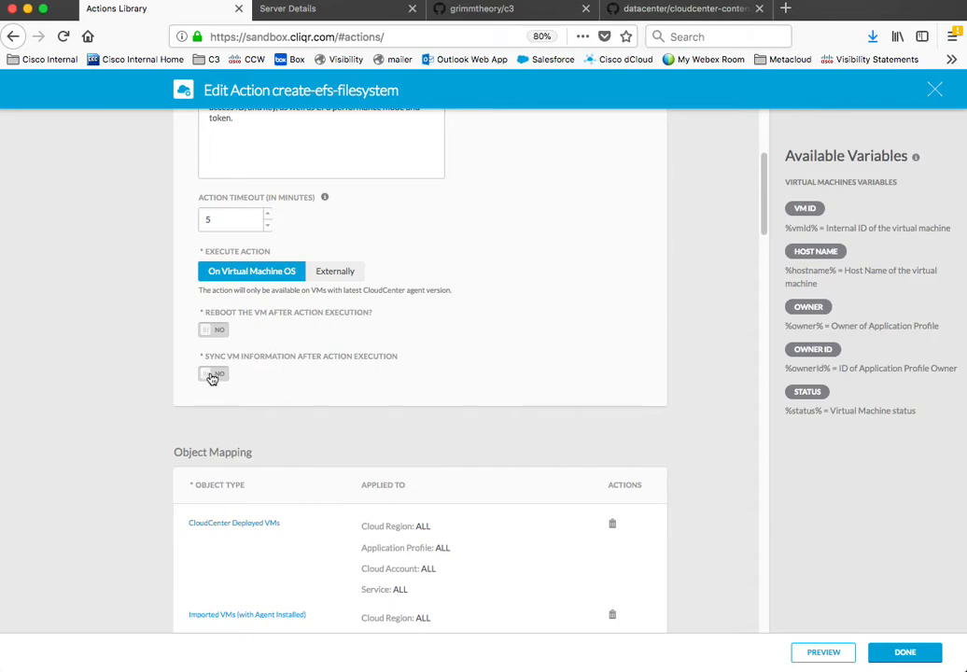
{"action": "scroll", "coordinate": [317, 359], "scroll_direction": "down", "scroll_amount": 3}
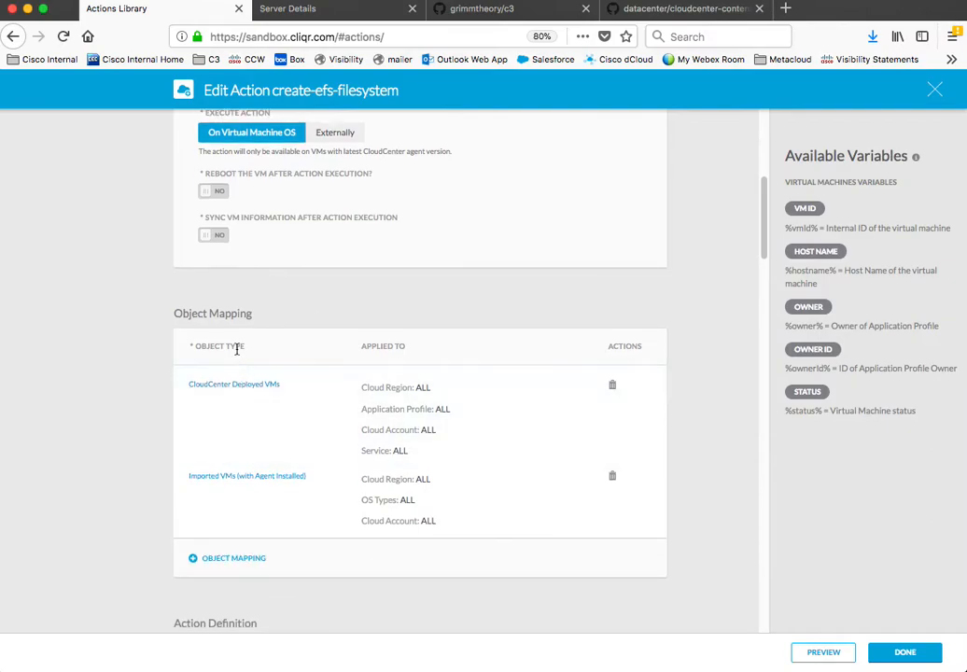
{"action": "scroll", "coordinate": [374, 420], "scroll_direction": "down", "scroll_amount": 2}
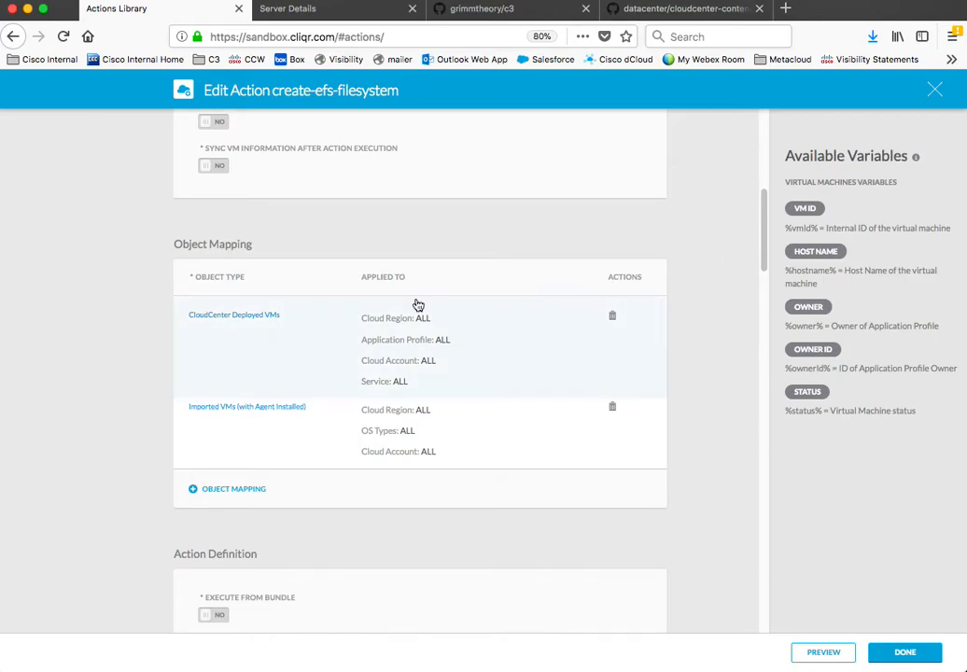
{"action": "left_click", "coordinate": [254, 322]}
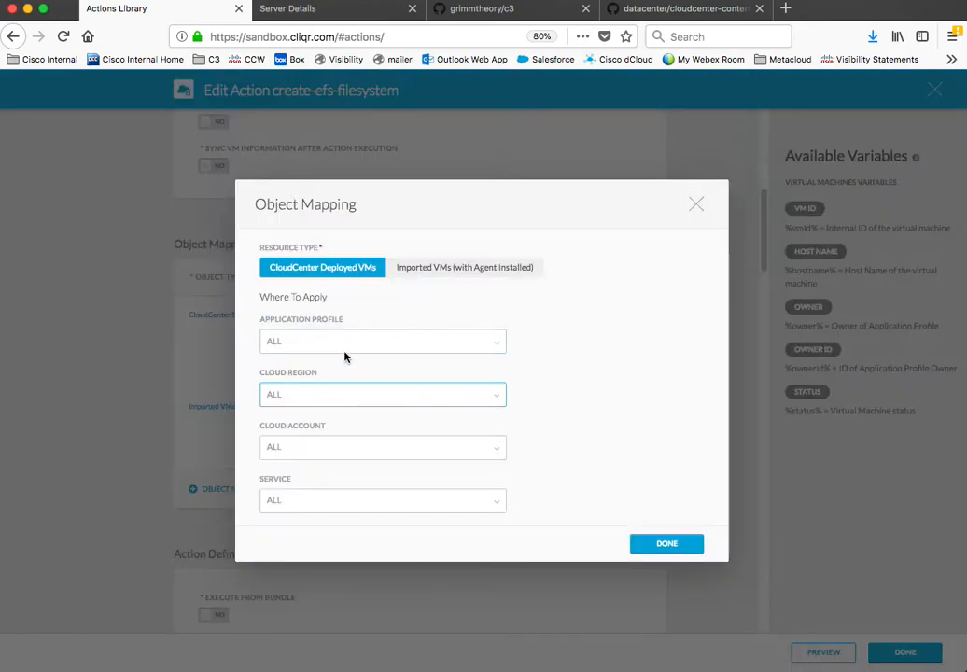
{"action": "left_click", "coordinate": [323, 397]}
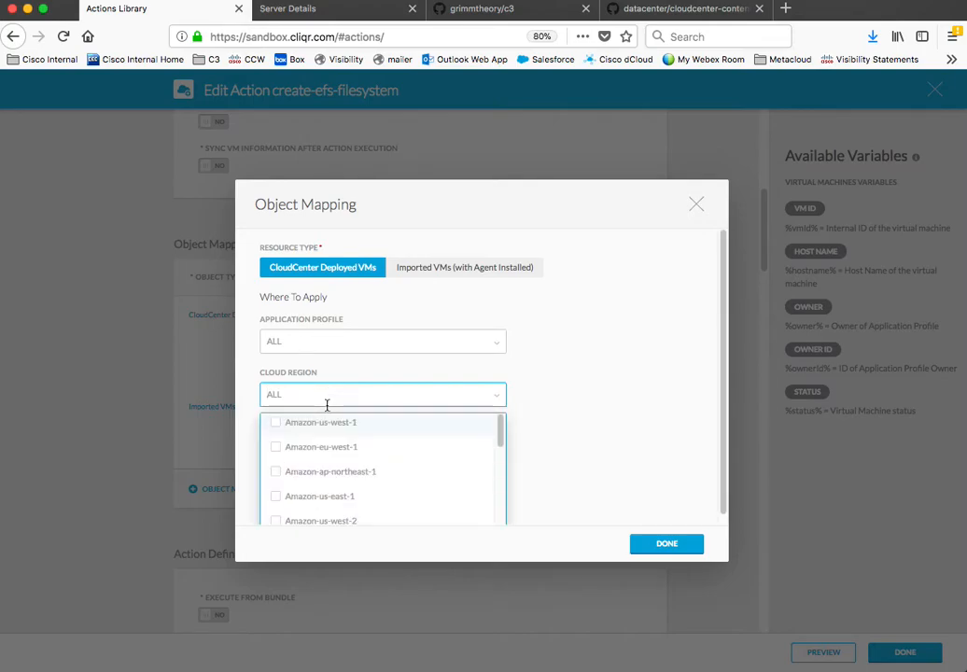
{"action": "left_click", "coordinate": [277, 424]}
{"action": "left_click", "coordinate": [276, 447]}
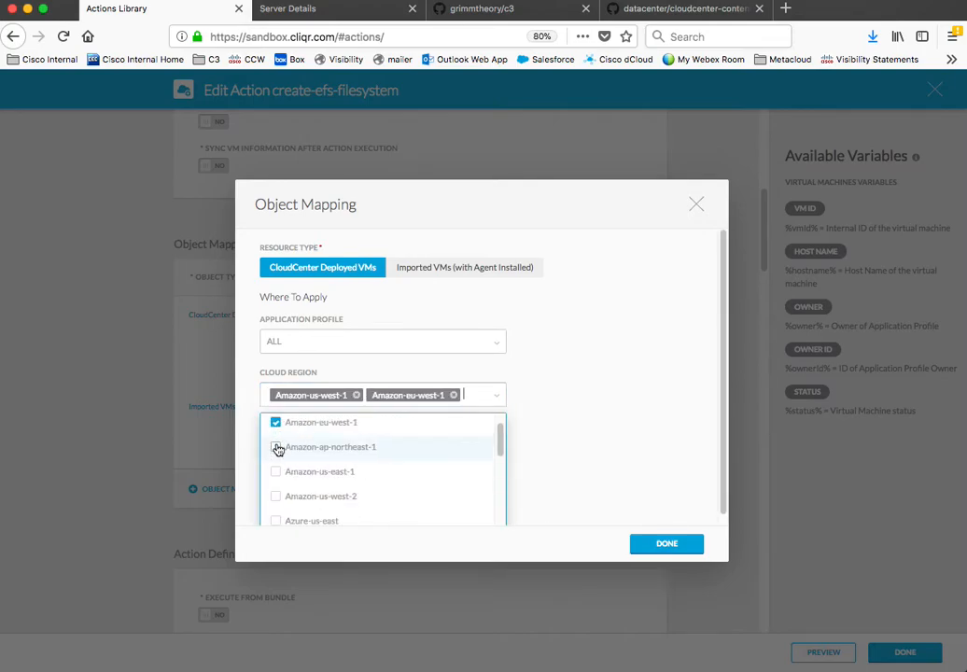
{"action": "left_click", "coordinate": [276, 448]}
{"action": "left_click", "coordinate": [277, 455]}
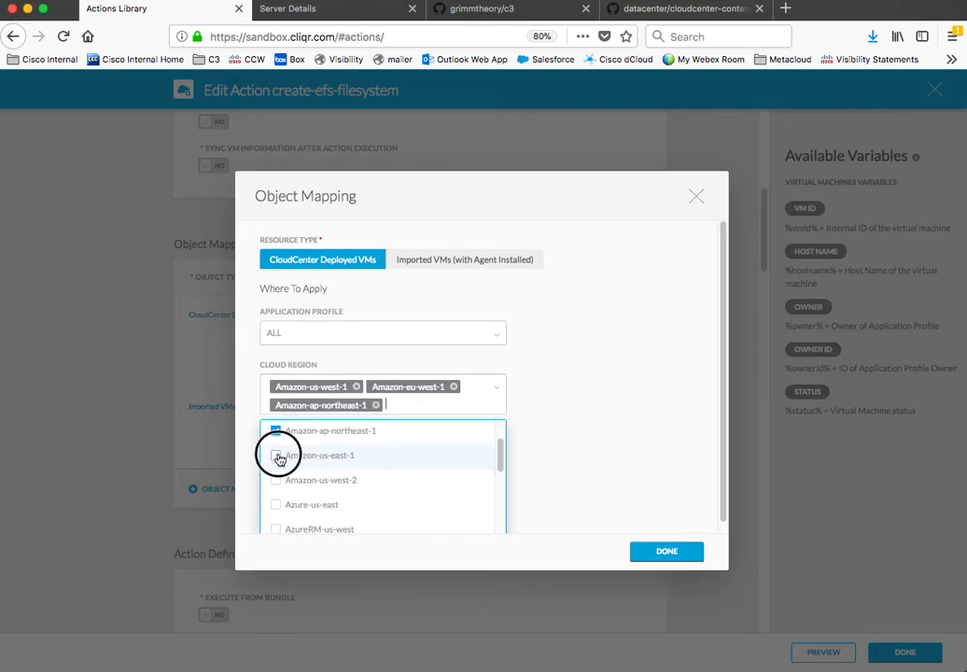
{"action": "left_click", "coordinate": [276, 456]}
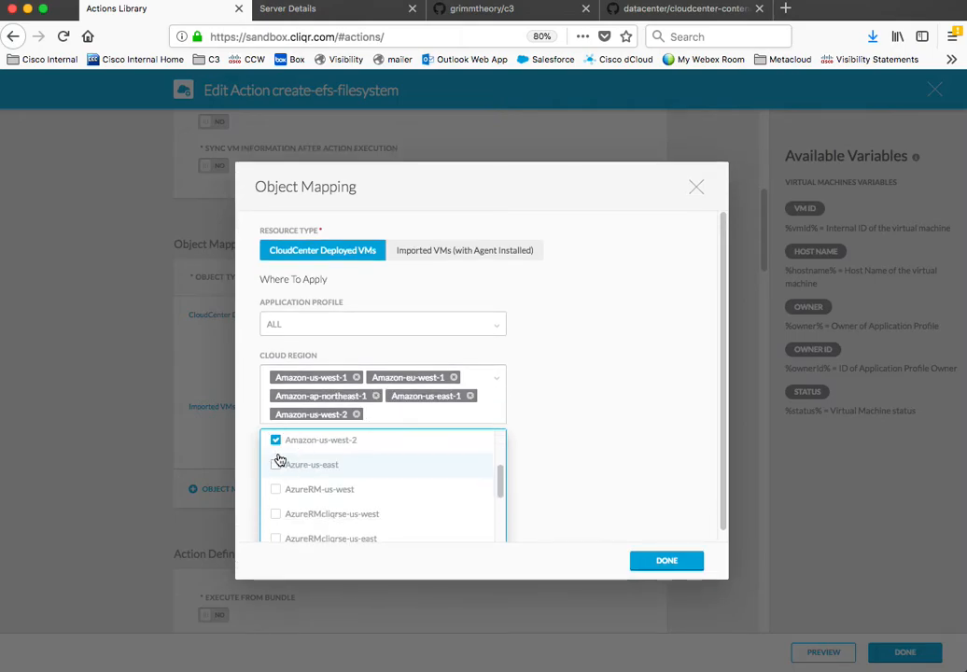
{"action": "left_click", "coordinate": [614, 441]}
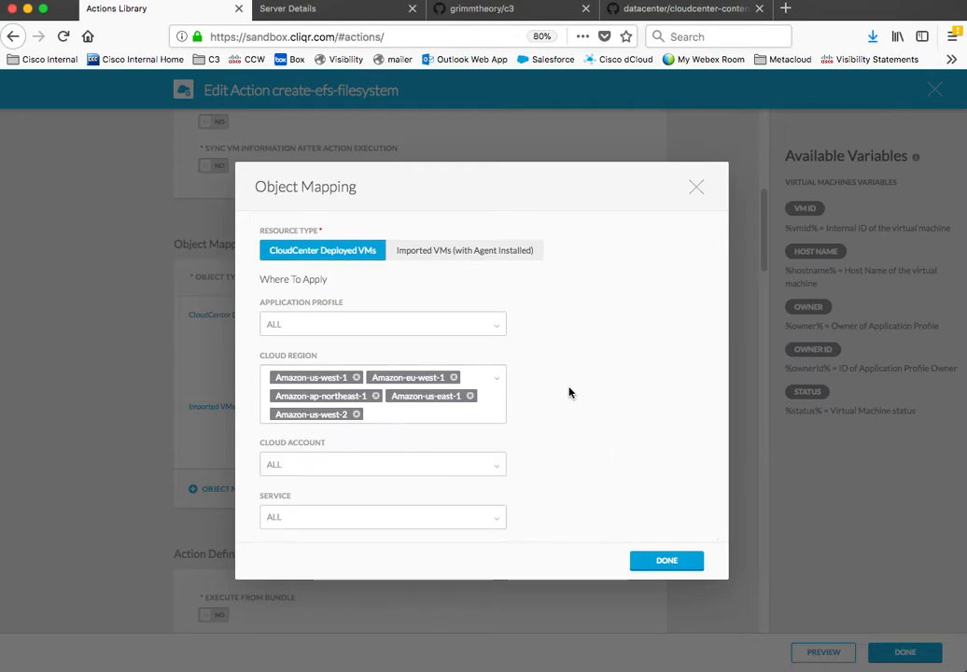
{"action": "left_click", "coordinate": [492, 251]}
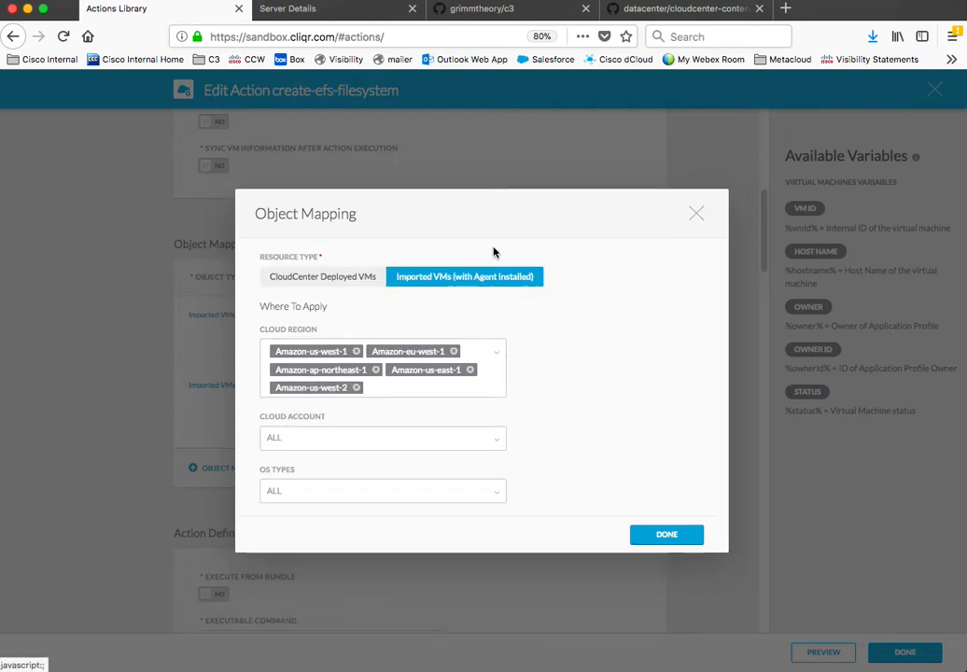
{"action": "left_click", "coordinate": [338, 280]}
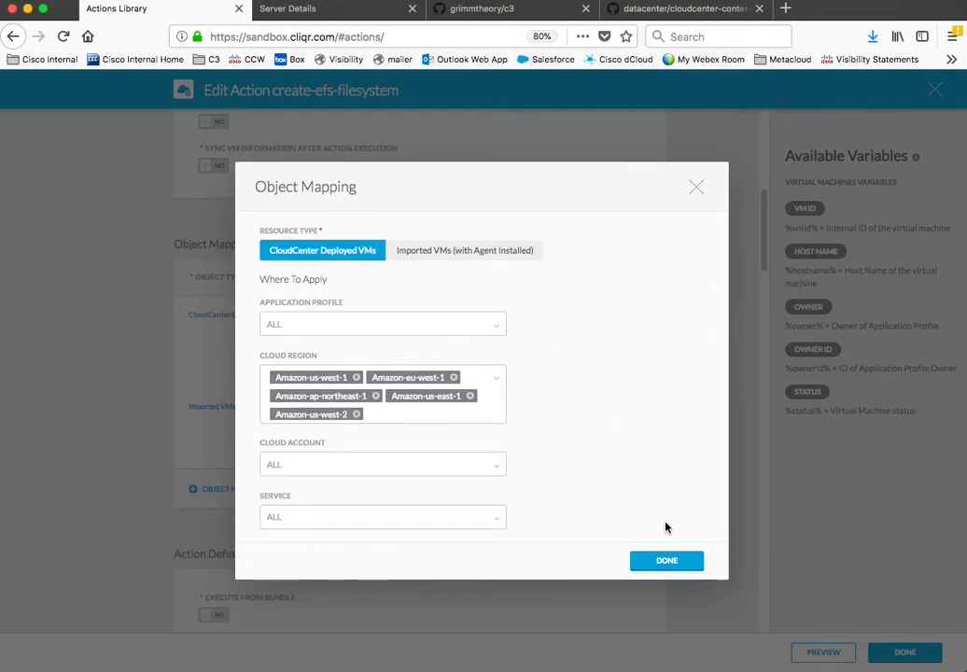
{"action": "left_click", "coordinate": [667, 563]}
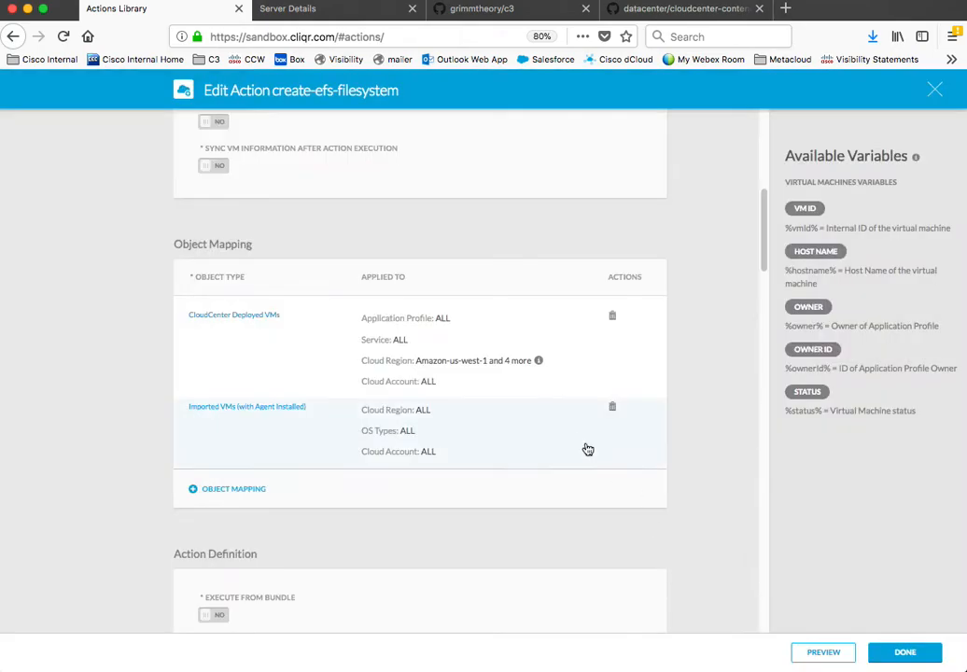
- Restrict the Imported VMs (with Agent Installed) mapping to cloud regions Amazon-us-west-1, Amazon-eu-west-1, Amazon-ap-northeast-1, Amazon-us-east-1 and Amazon-us-west-2
{"action": "left_click", "coordinate": [350, 425]}
{"action": "left_click", "coordinate": [367, 418]}
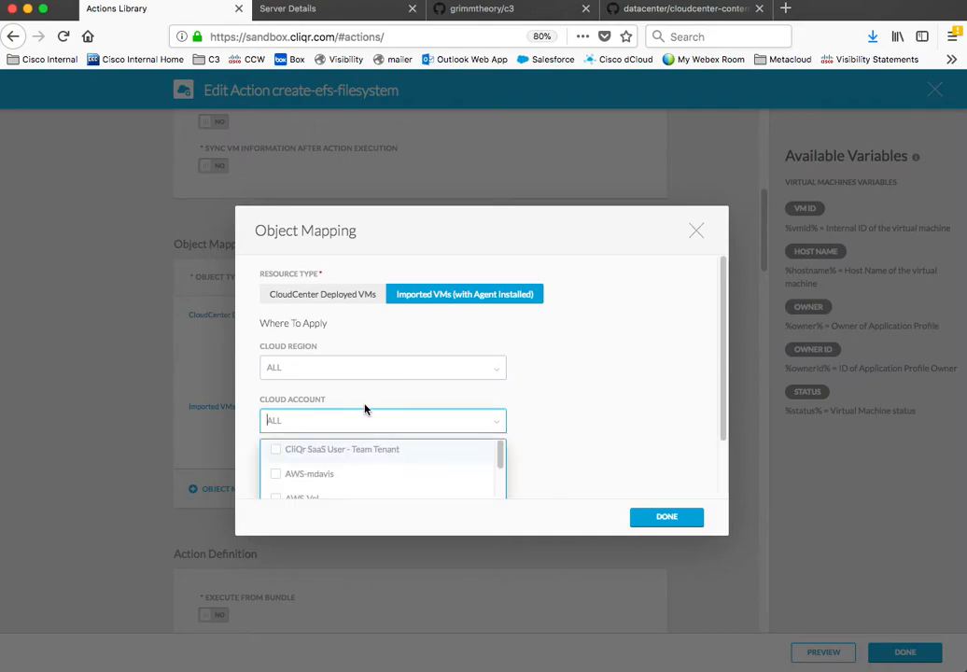
{"action": "left_click", "coordinate": [560, 390]}
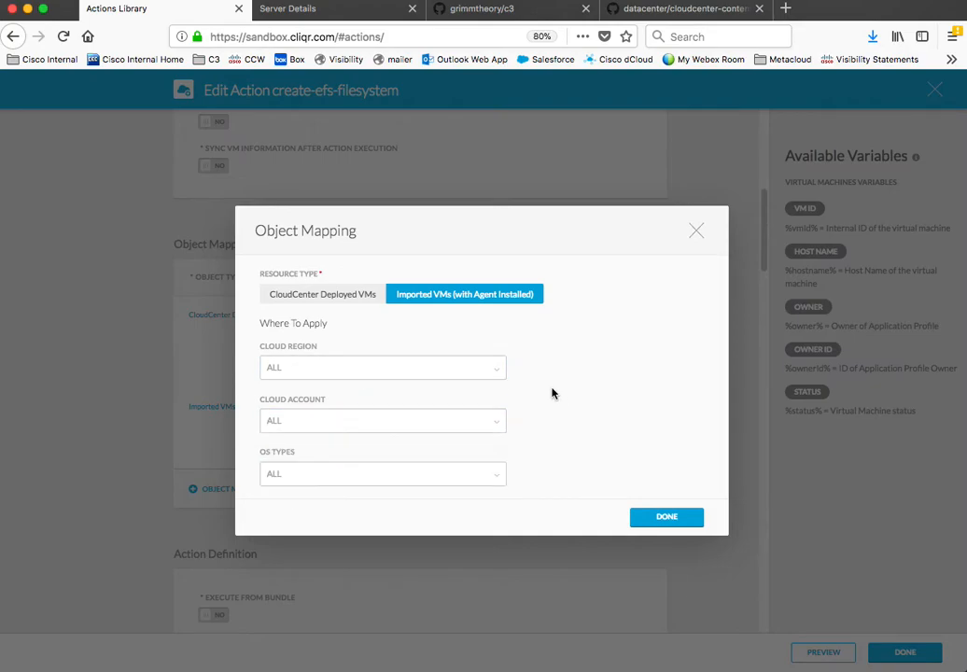
{"action": "left_click", "coordinate": [350, 373]}
{"action": "left_click", "coordinate": [276, 397]}
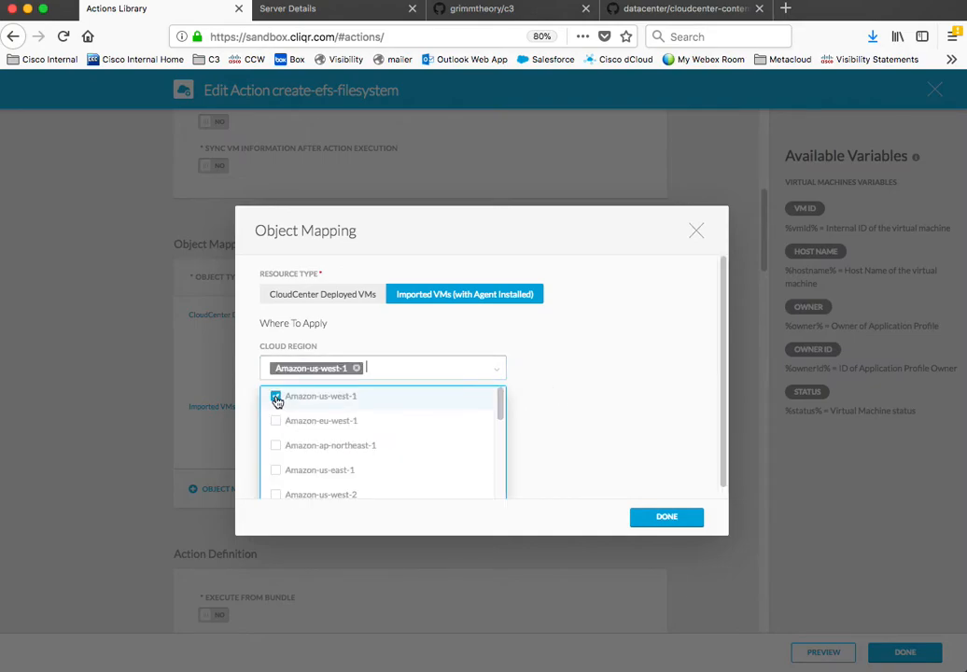
{"action": "left_click", "coordinate": [277, 424]}
{"action": "left_click", "coordinate": [276, 425]}
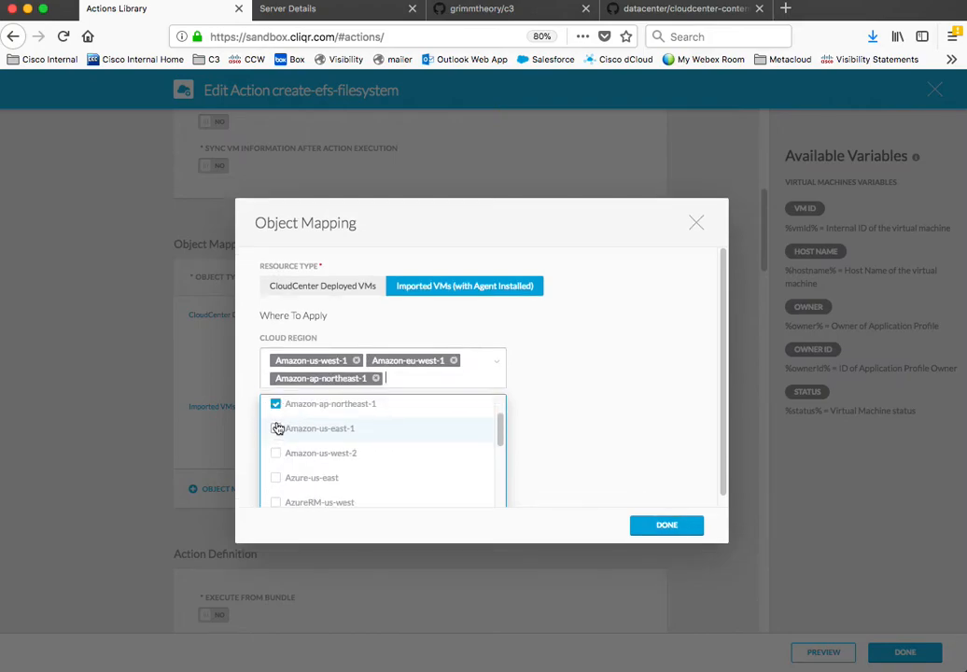
{"action": "left_click", "coordinate": [276, 430]}
{"action": "left_click", "coordinate": [275, 430]}
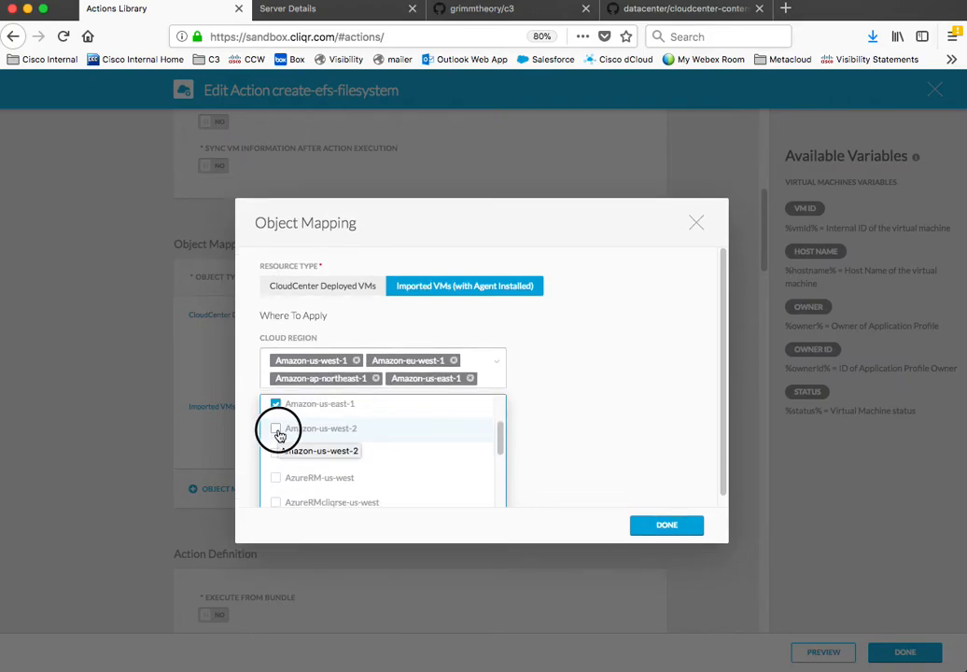
{"action": "left_click", "coordinate": [624, 397]}
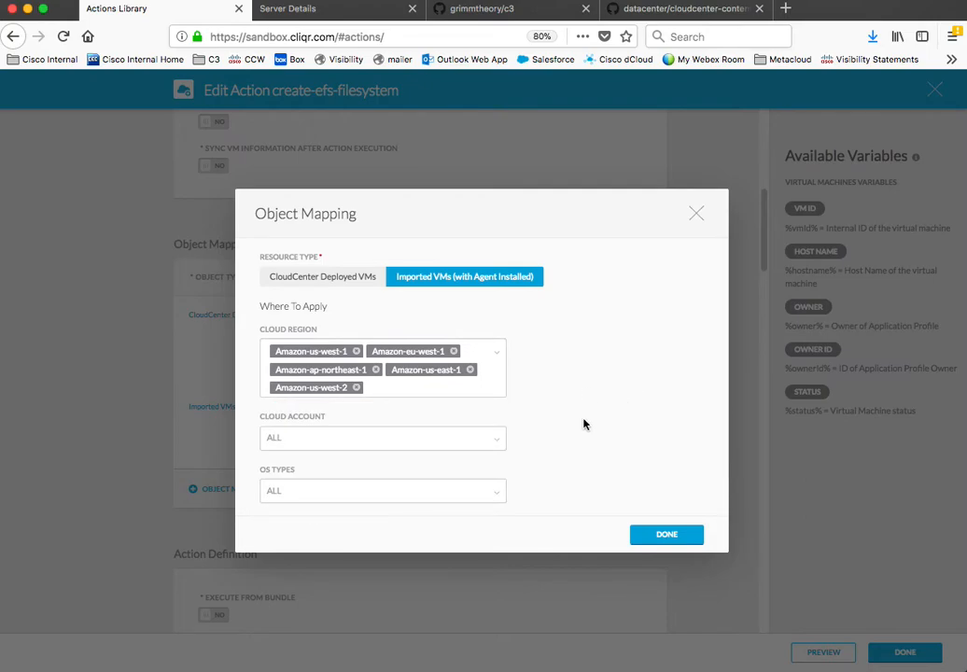
{"action": "left_click", "coordinate": [674, 540]}
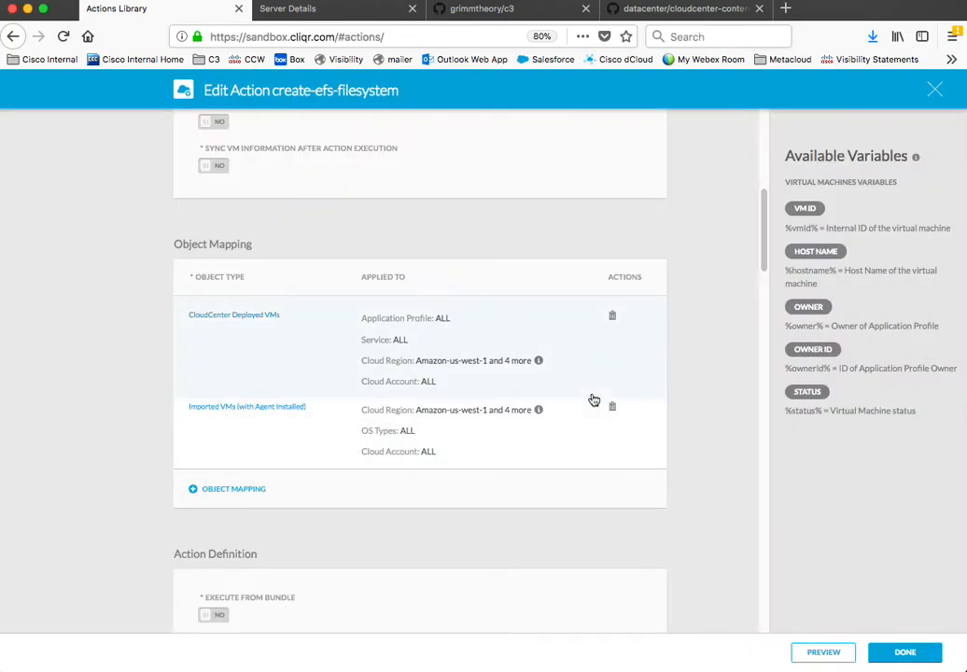
- Inspect the full script URL in the Executable Command field of the Action Definition, through to its end
{"action": "scroll", "coordinate": [374, 480], "scroll_direction": "down", "scroll_amount": 5}
{"action": "left_click", "coordinate": [402, 444]}
{"action": "triple_click", "coordinate": [403, 445]}
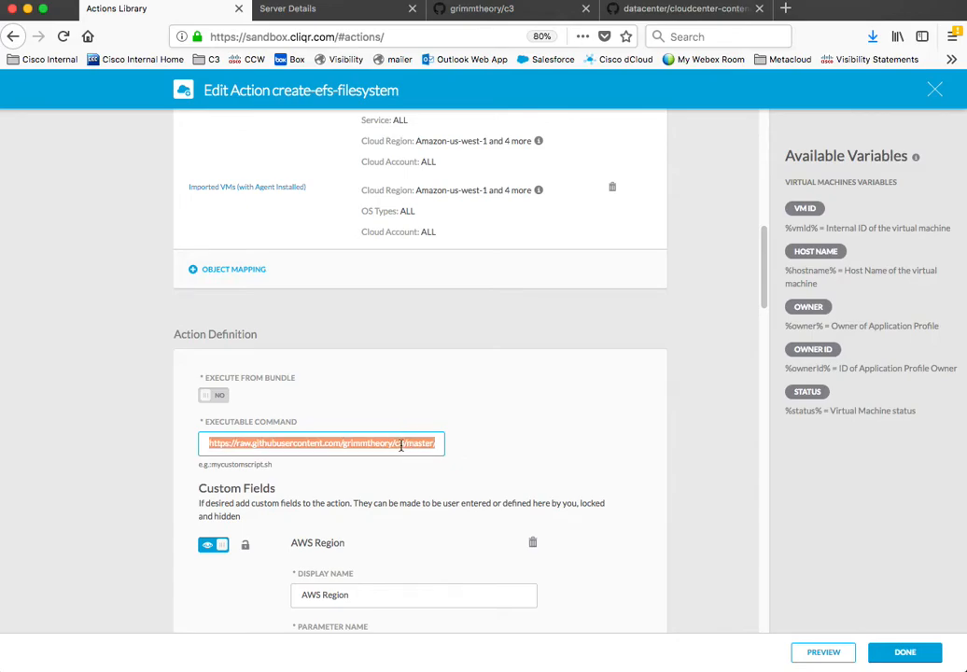
{"action": "key", "text": "super+v"}
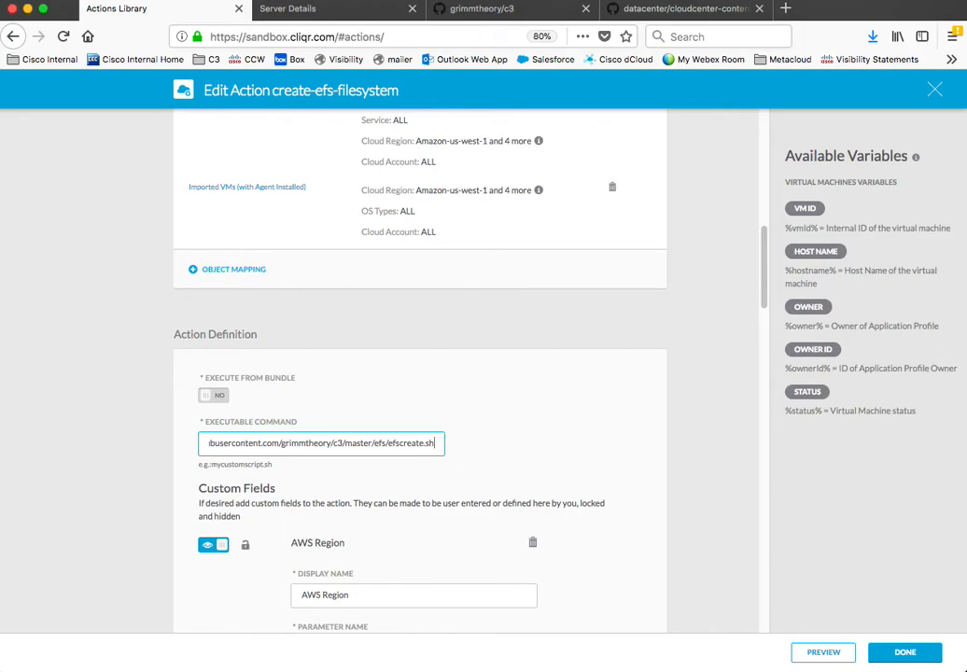
{"action": "triple_click", "coordinate": [411, 444]}
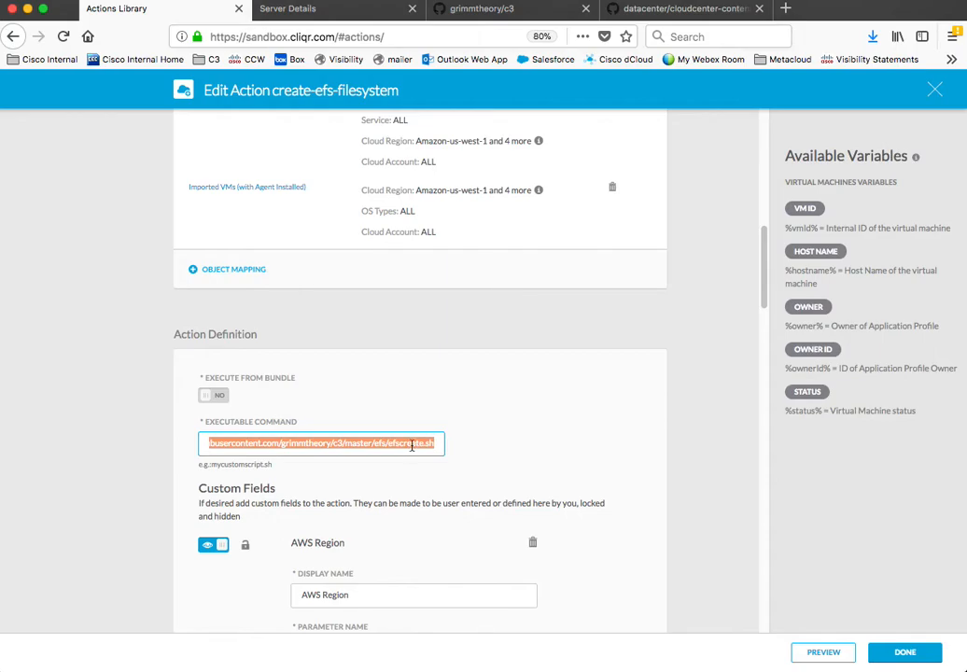
- Examine the settings of the AWS Region, AWS Access Key ID and AWS Secret Access Key custom fields
{"action": "scroll", "coordinate": [304, 516], "scroll_direction": "down", "scroll_amount": 4}
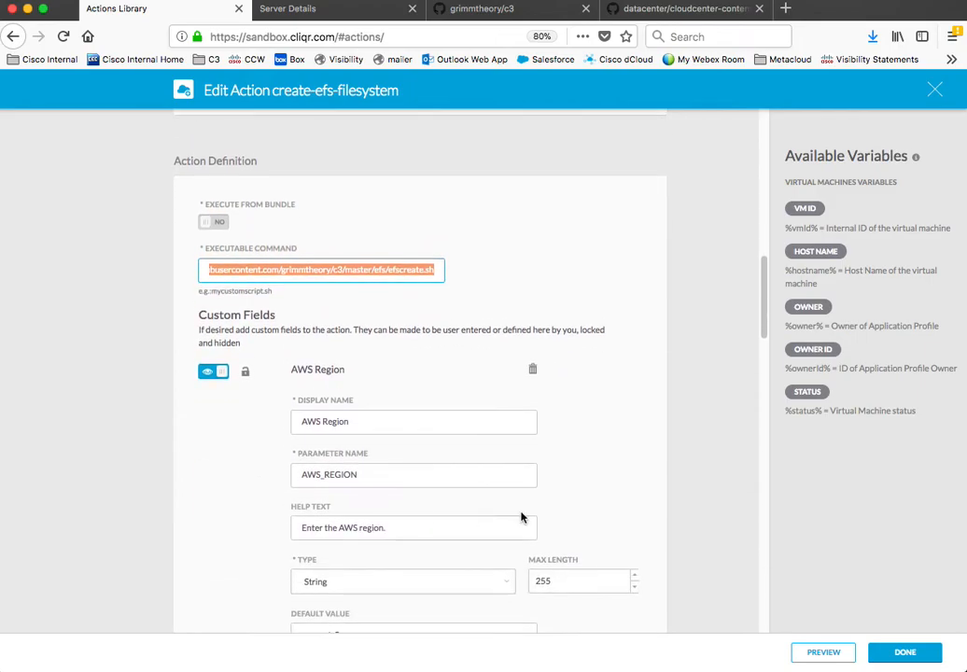
{"action": "scroll", "coordinate": [265, 419], "scroll_direction": "down", "scroll_amount": 4}
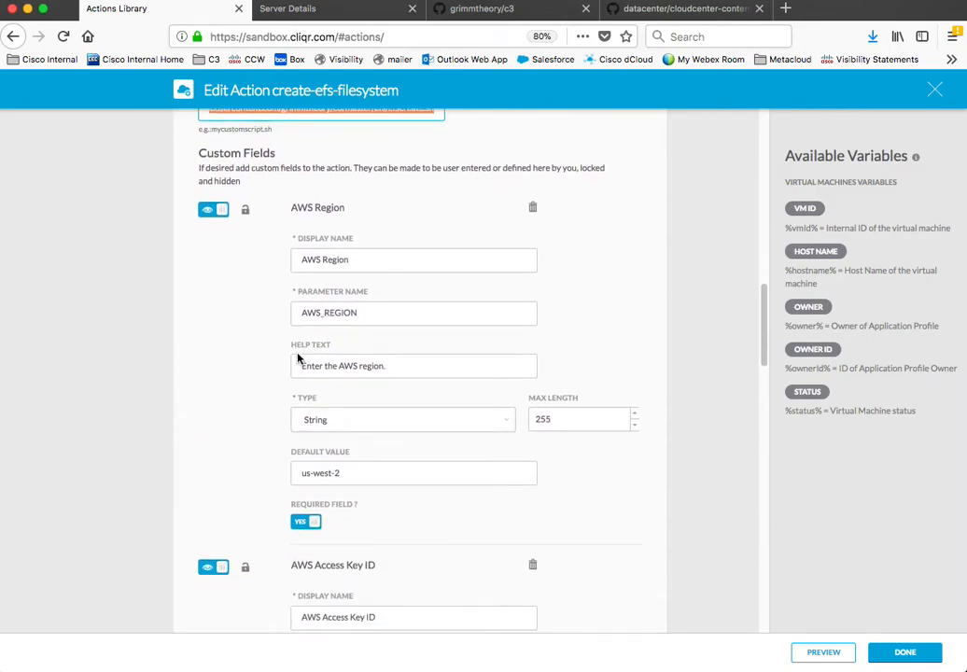
{"action": "scroll", "coordinate": [213, 373], "scroll_direction": "down", "scroll_amount": 3}
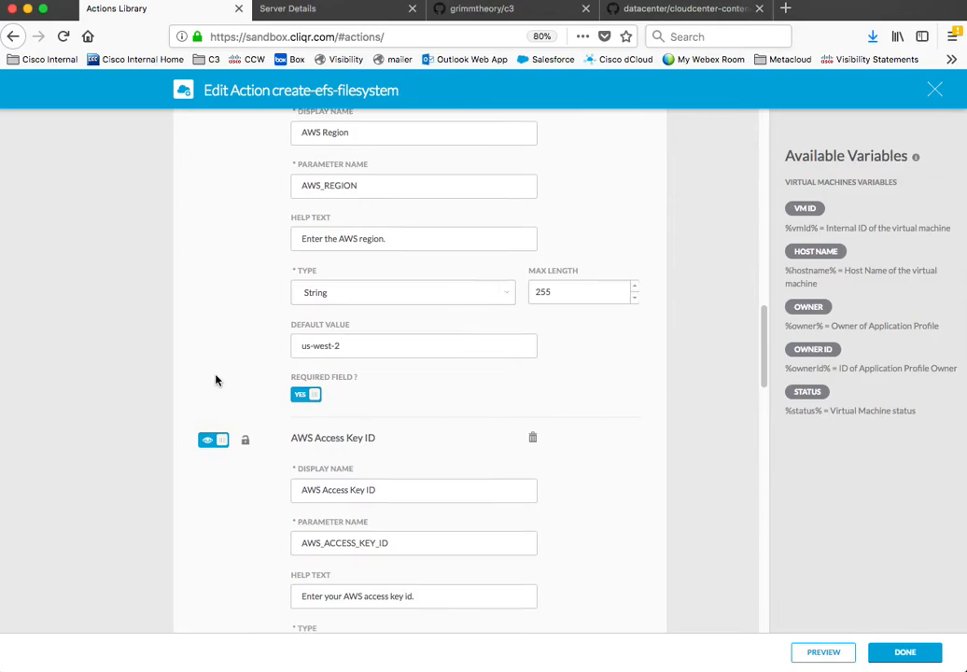
{"action": "scroll", "coordinate": [259, 360], "scroll_direction": "up", "scroll_amount": 3}
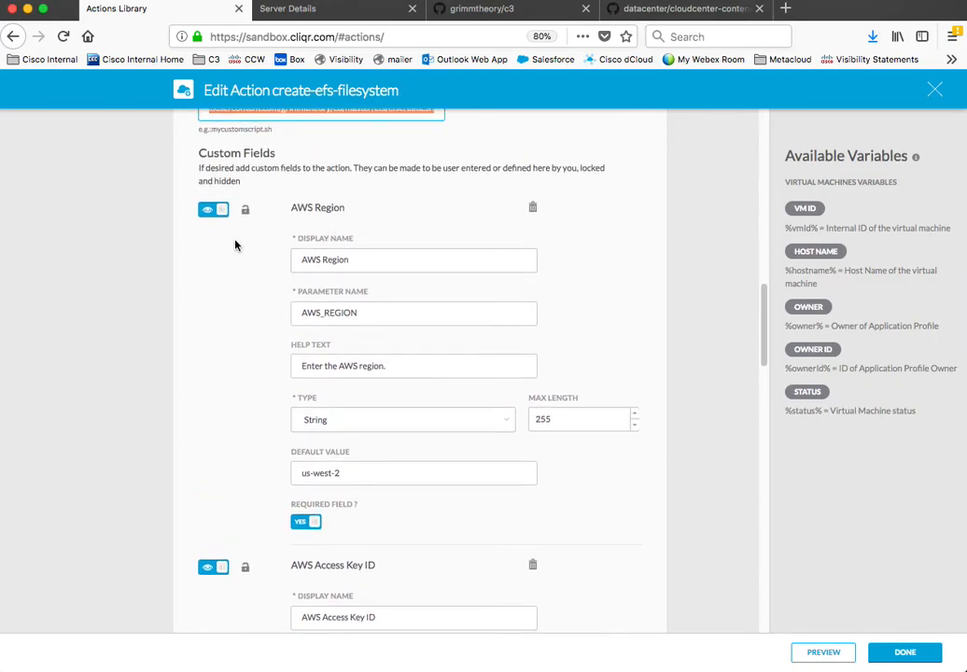
{"action": "scroll", "coordinate": [233, 328], "scroll_direction": "down", "scroll_amount": 3}
{"action": "scroll", "coordinate": [274, 242], "scroll_direction": "up", "scroll_amount": 1}
{"action": "scroll", "coordinate": [234, 355], "scroll_direction": "down", "scroll_amount": 1}
{"action": "scroll", "coordinate": [234, 355], "scroll_direction": "down", "scroll_amount": 4}
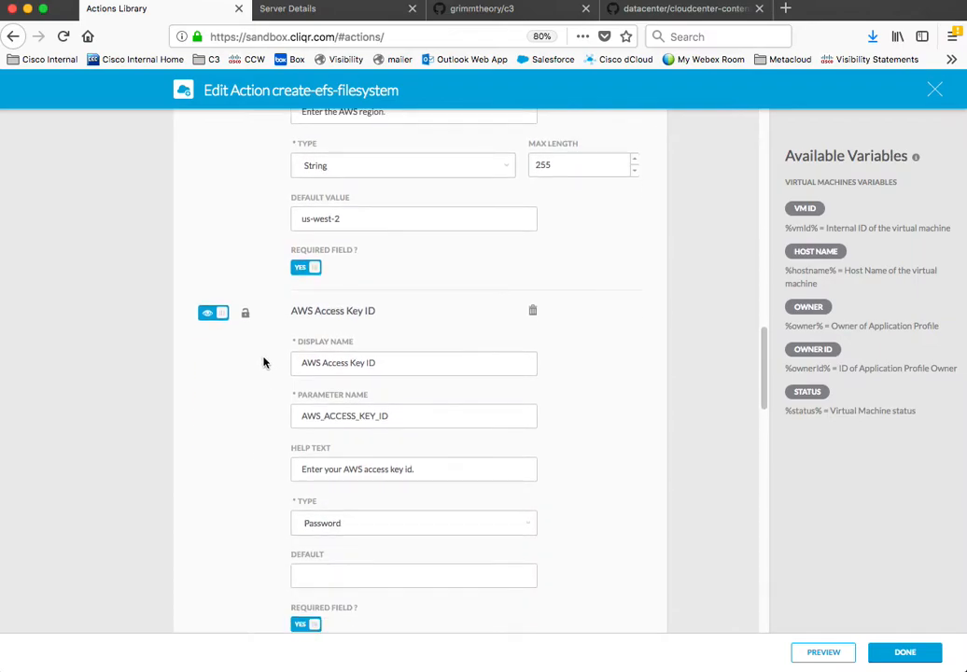
{"action": "scroll", "coordinate": [287, 381], "scroll_direction": "down", "scroll_amount": 2}
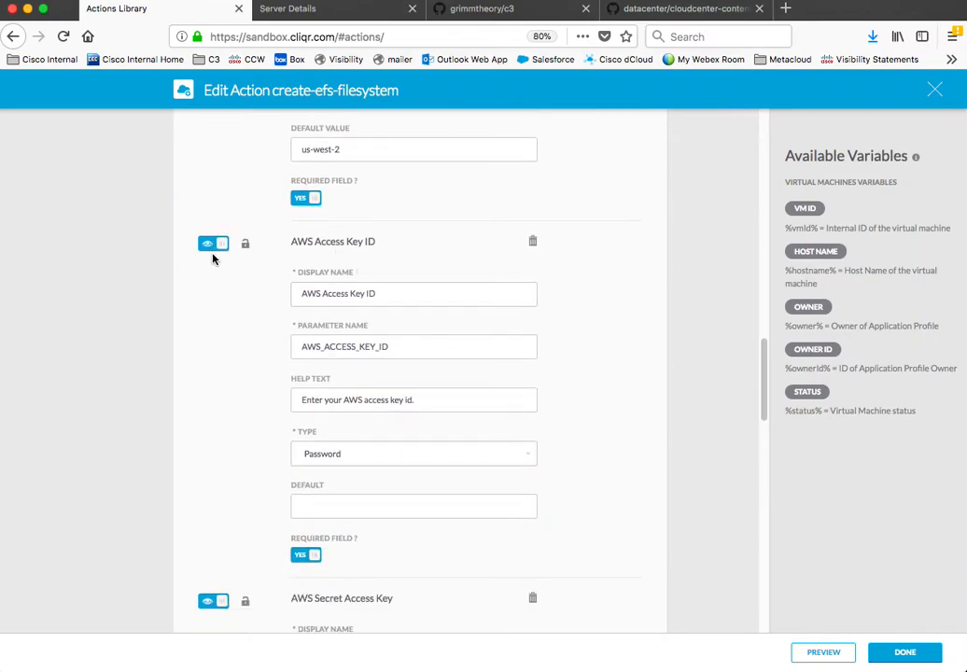
{"action": "scroll", "coordinate": [280, 495], "scroll_direction": "down", "scroll_amount": 1}
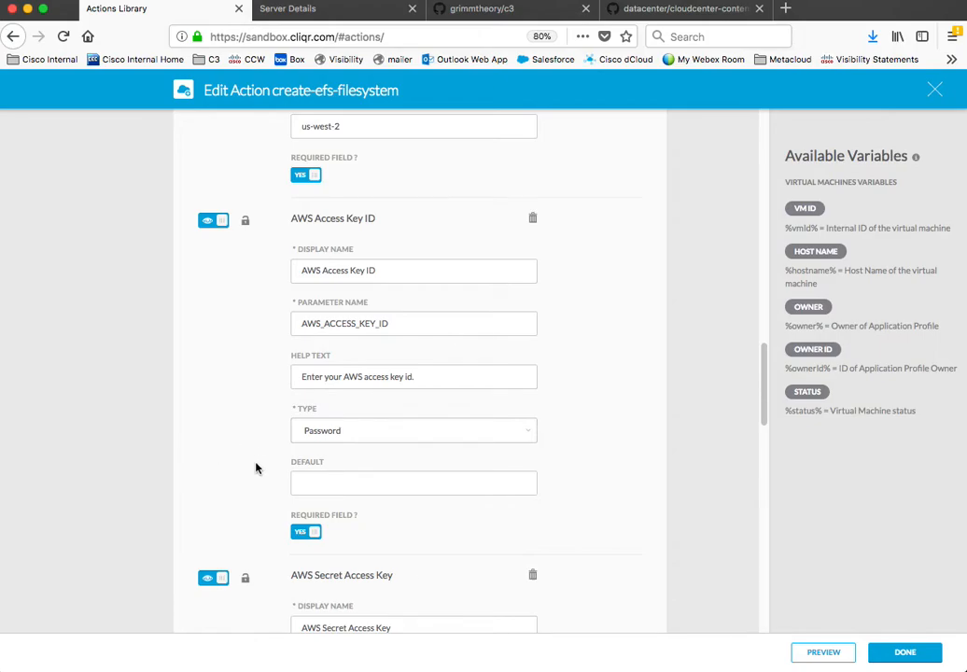
{"action": "scroll", "coordinate": [257, 471], "scroll_direction": "down", "scroll_amount": 3}
{"action": "scroll", "coordinate": [255, 483], "scroll_direction": "down", "scroll_amount": 2}
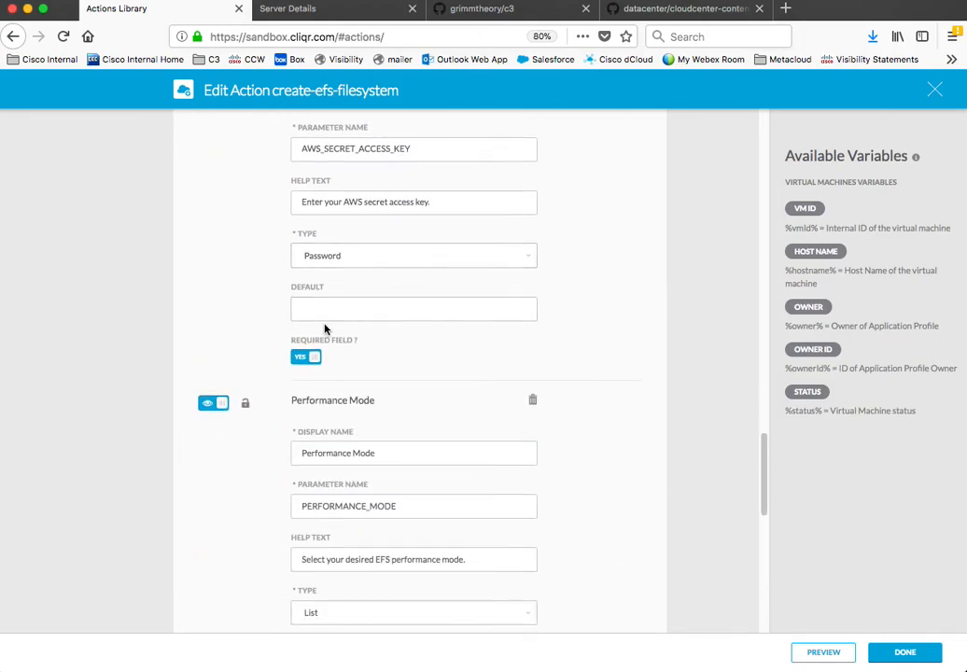
- Examine the Performance Mode custom field's available types and its comma-separated list values, keeping the List type
{"action": "scroll", "coordinate": [286, 410], "scroll_direction": "down", "scroll_amount": 1}
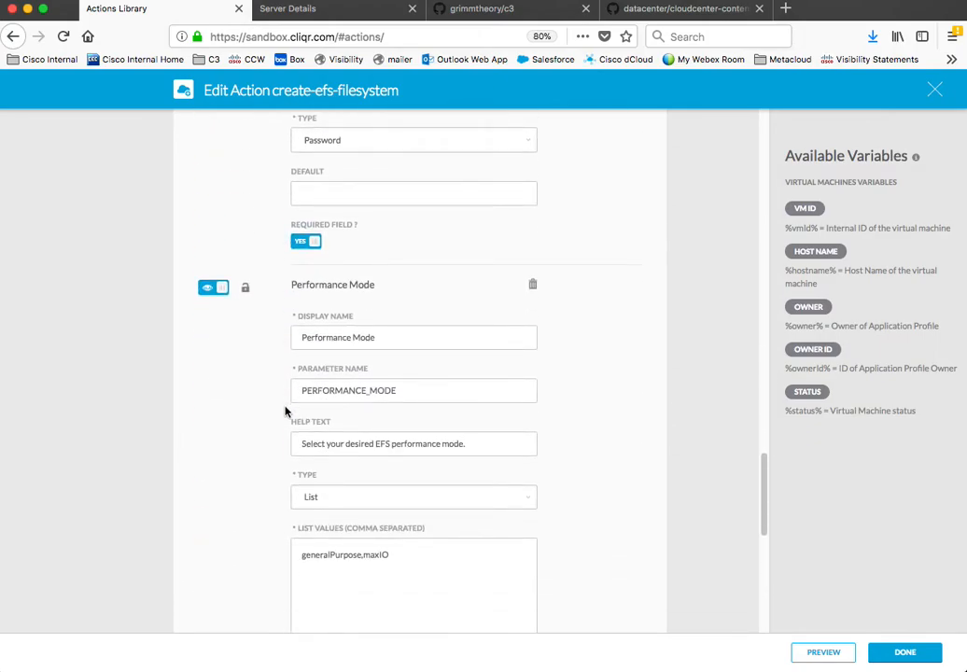
{"action": "scroll", "coordinate": [285, 411], "scroll_direction": "down", "scroll_amount": 1}
{"action": "left_click", "coordinate": [518, 457]}
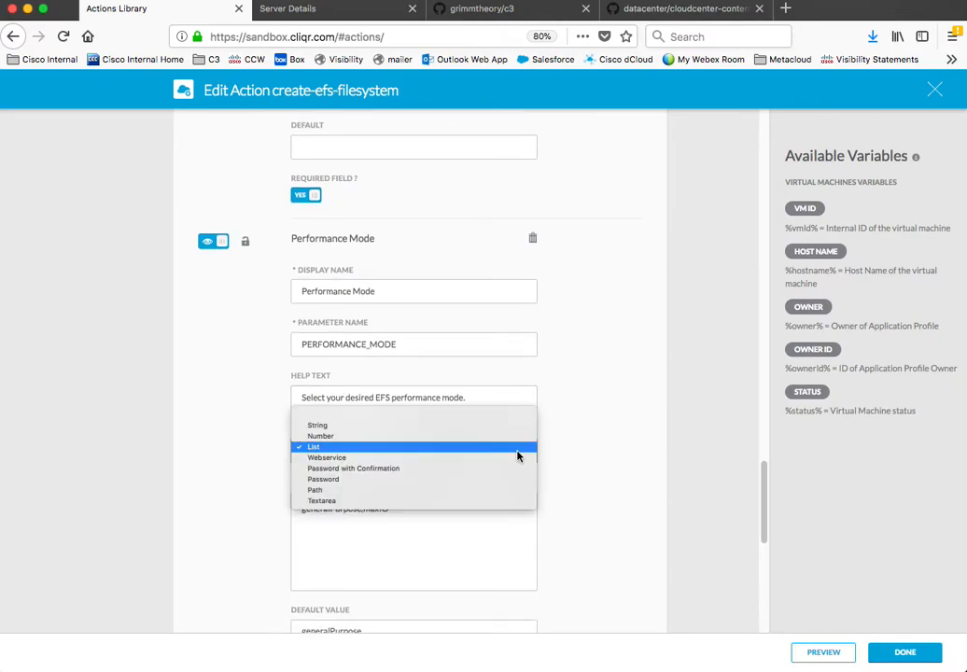
{"action": "left_click", "coordinate": [583, 442]}
{"action": "left_click", "coordinate": [365, 538]}
{"action": "left_click", "coordinate": [357, 513]}
{"action": "triple_click", "coordinate": [358, 513]}
{"action": "scroll", "coordinate": [551, 527], "scroll_direction": "down", "scroll_amount": 1}
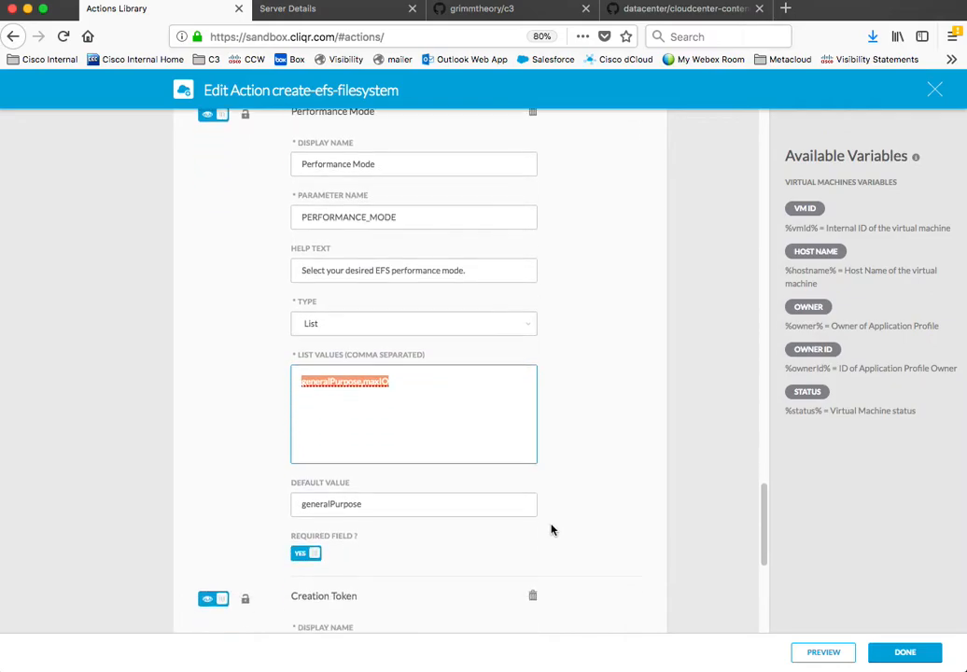
- Examine the Creation Token custom field's settings, including its help text, type, max length and default value
{"action": "scroll", "coordinate": [392, 528], "scroll_direction": "up", "scroll_amount": 2}
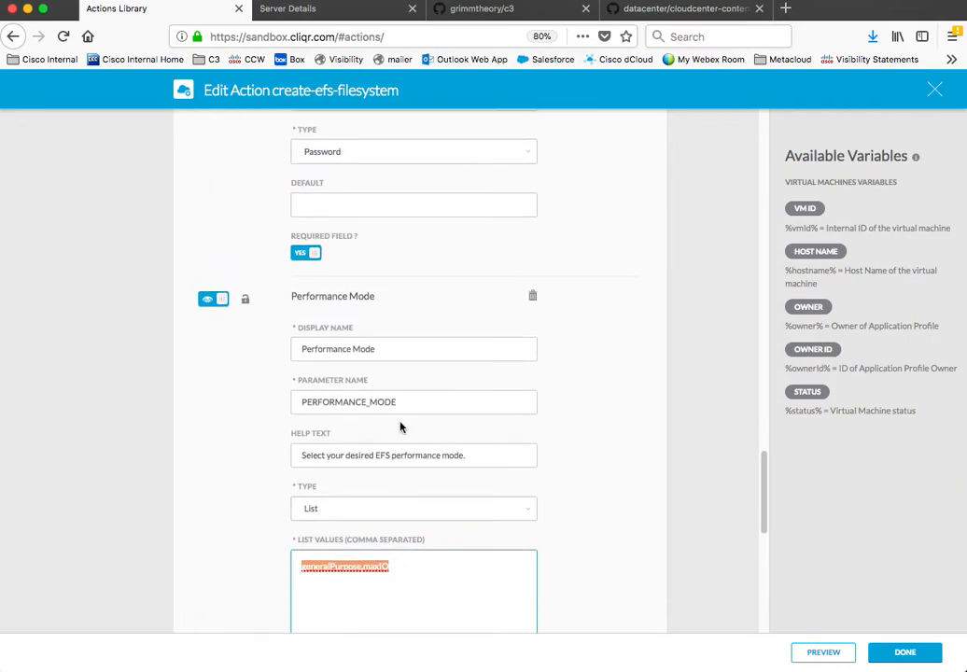
{"action": "scroll", "coordinate": [222, 430], "scroll_direction": "down", "scroll_amount": 5}
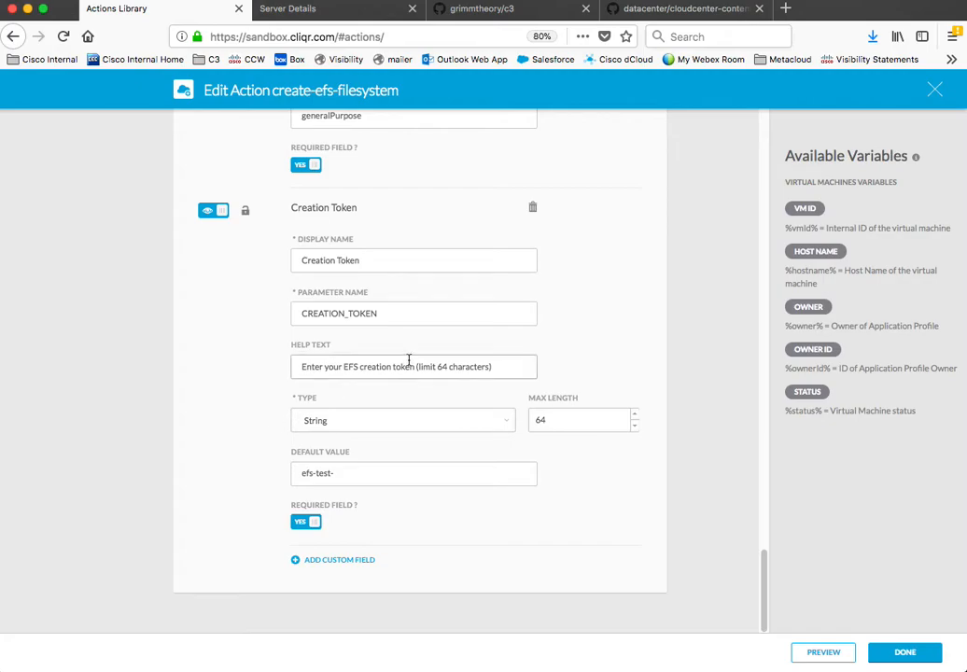
{"action": "double_click", "coordinate": [555, 422]}
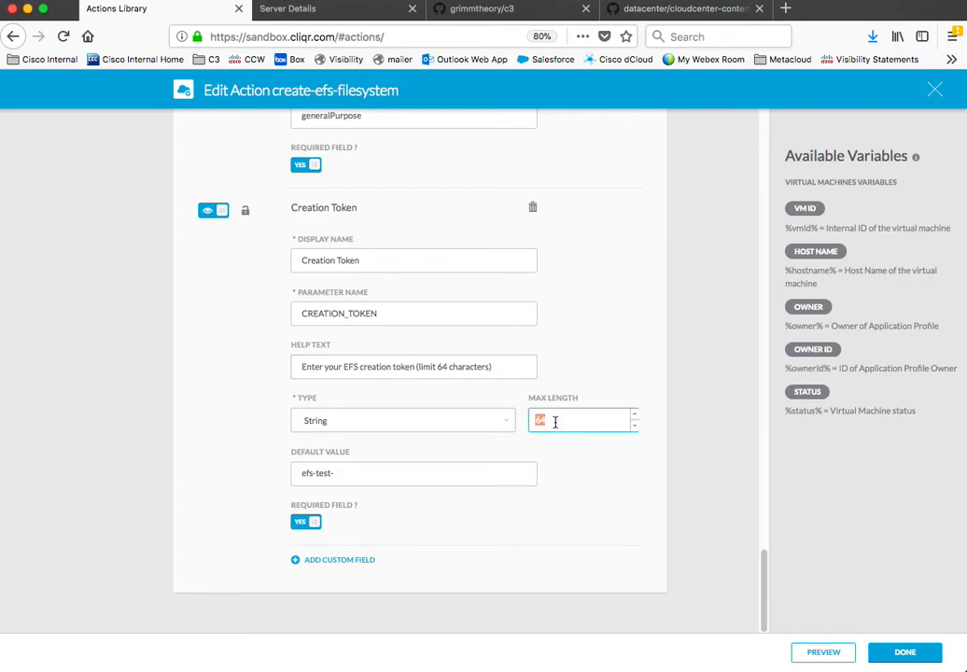
{"action": "scroll", "coordinate": [555, 504], "scroll_direction": "up", "scroll_amount": 5}
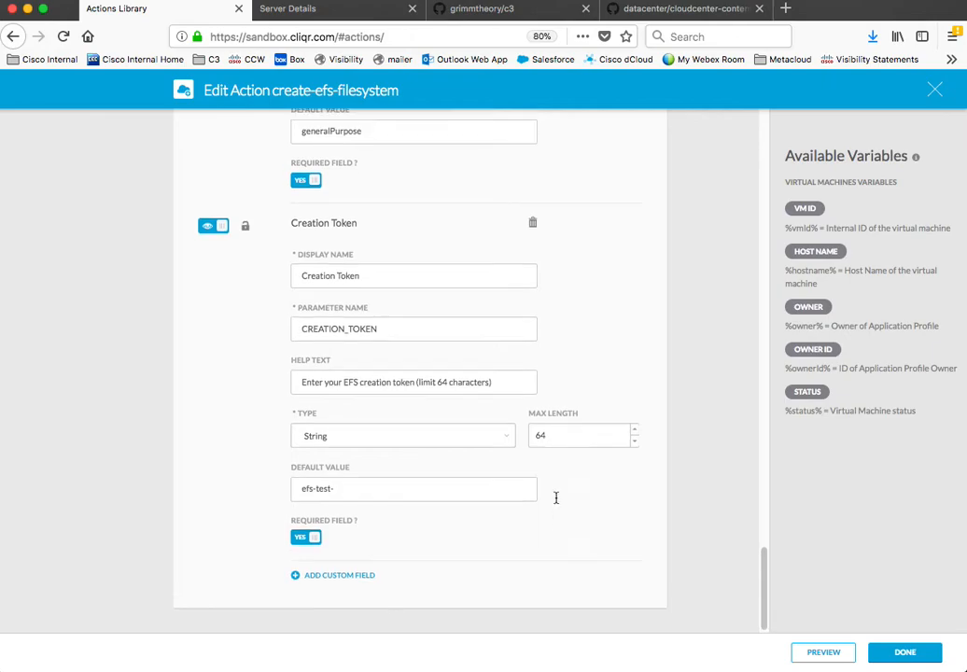
- Save the create-efs-filesystem action and return to the list of actions in the Actions Library
{"action": "scroll", "coordinate": [556, 502], "scroll_direction": "up", "scroll_amount": 8}
{"action": "scroll", "coordinate": [559, 417], "scroll_direction": "up", "scroll_amount": 5}
{"action": "scroll", "coordinate": [559, 417], "scroll_direction": "up", "scroll_amount": 2}
{"action": "scroll", "coordinate": [409, 380], "scroll_direction": "up", "scroll_amount": 2}
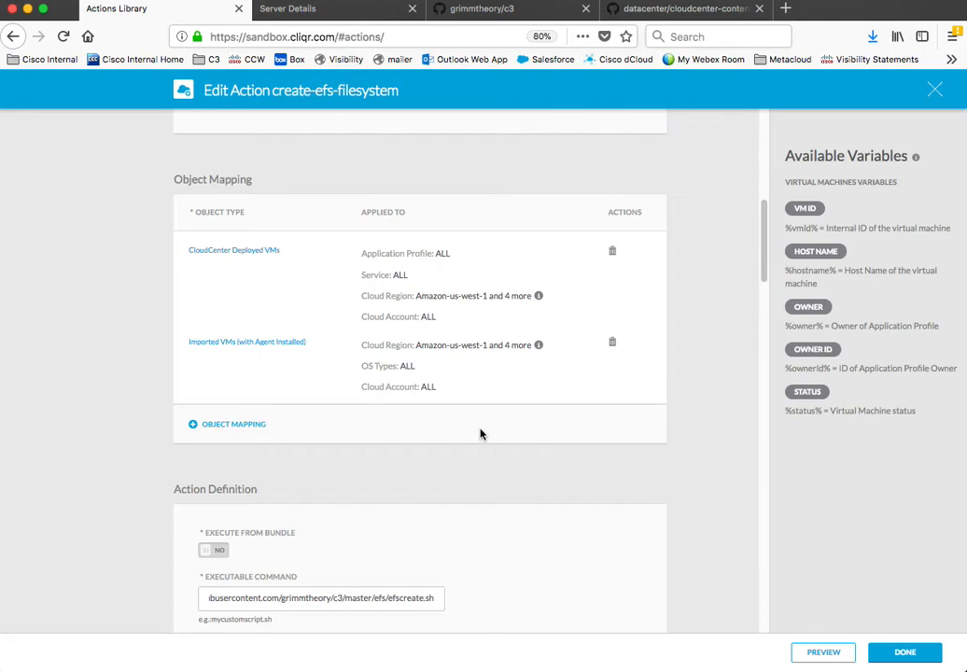
{"action": "scroll", "coordinate": [715, 261], "scroll_direction": "down", "scroll_amount": 2}
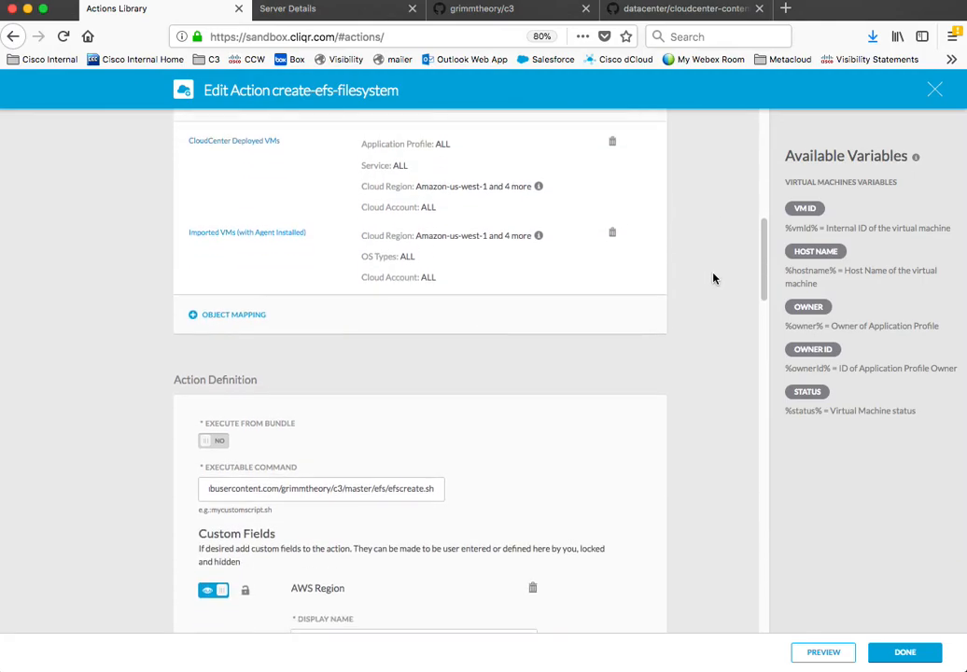
{"action": "left_click", "coordinate": [927, 653]}
{"action": "left_click", "coordinate": [618, 428]}
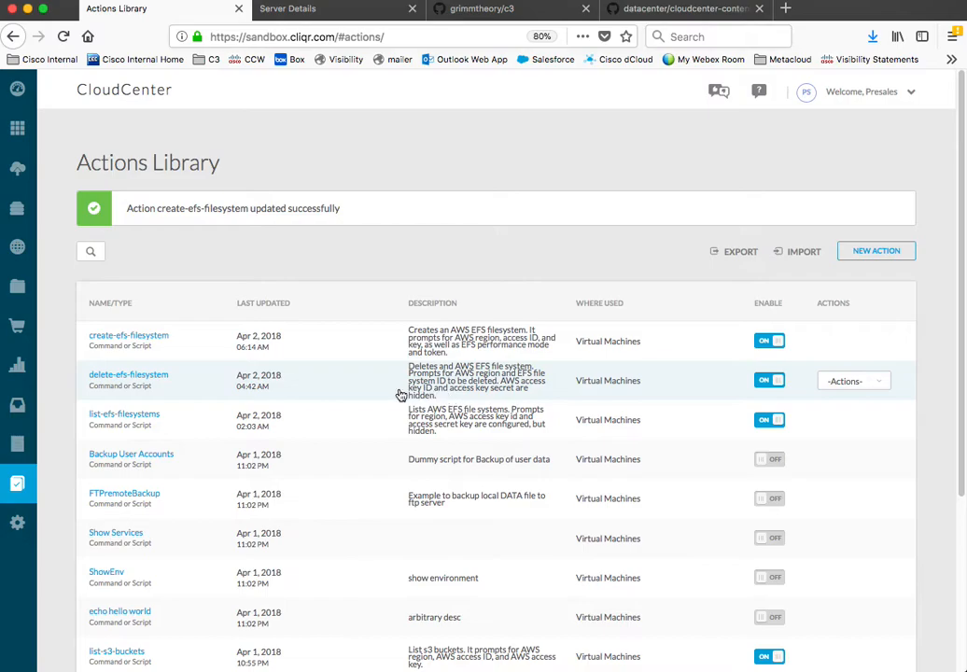
{"action": "scroll", "coordinate": [276, 454], "scroll_direction": "down", "scroll_amount": 4}
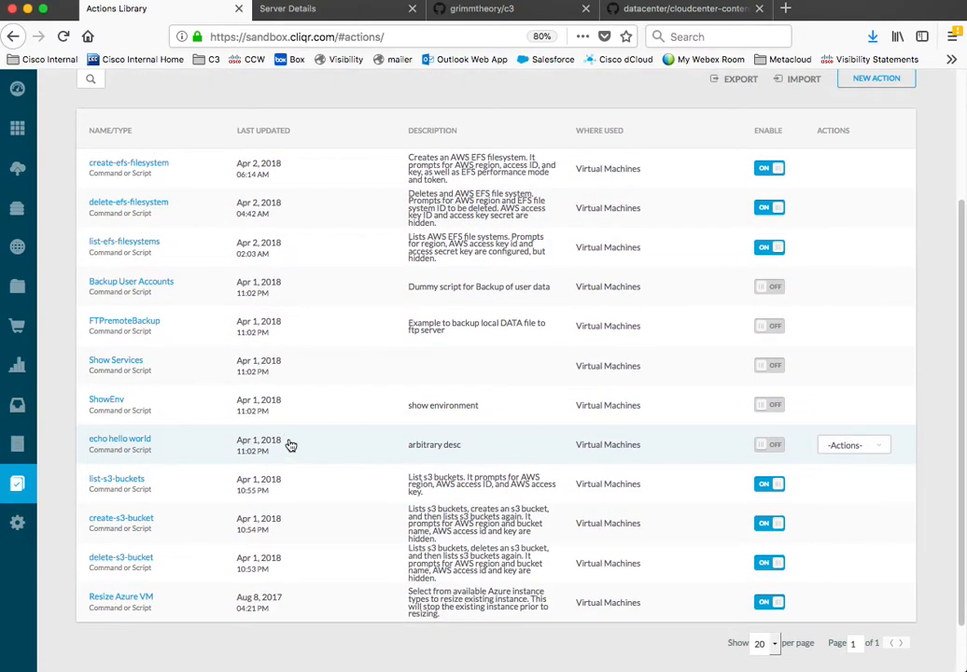
- Switch to the Sublime Text editor and bring the beginning of efslist.sh into view
{"action": "key", "text": "super+Tab"}
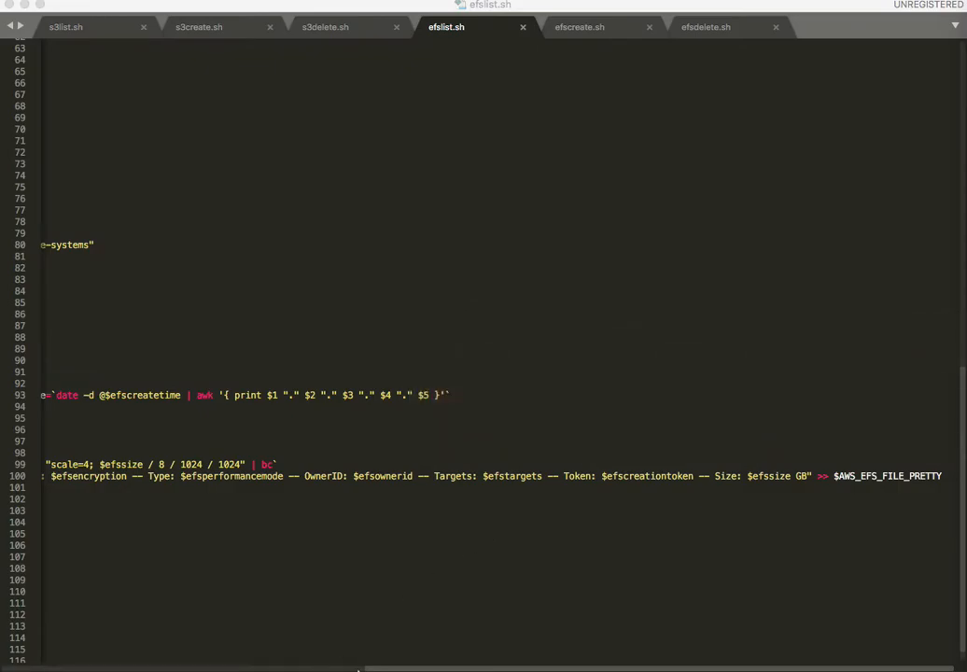
{"action": "scroll", "coordinate": [402, 522], "scroll_direction": "left", "scroll_amount": 10}
{"action": "scroll", "coordinate": [438, 444], "scroll_direction": "right", "scroll_amount": 5}
{"action": "left_click", "coordinate": [104, 667]}
{"action": "scroll", "coordinate": [595, 350], "scroll_direction": "up", "scroll_amount": 5}
{"action": "scroll", "coordinate": [555, 114], "scroll_direction": "up", "scroll_amount": 10}
{"action": "scroll", "coordinate": [557, 113], "scroll_direction": "up", "scroll_amount": 6}
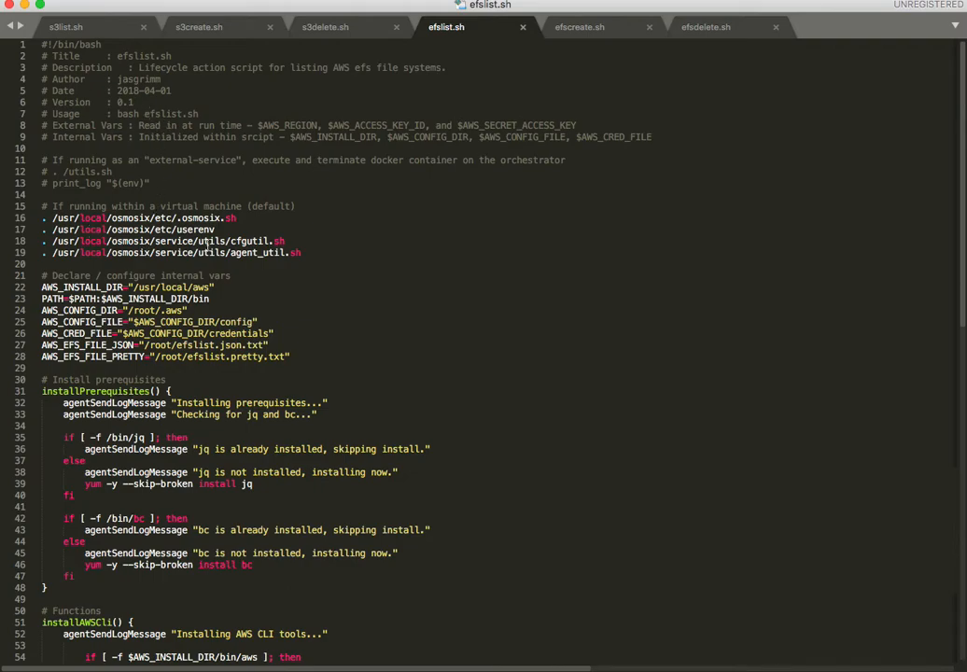
- Examine the sourced osmosix scripts, external and internal variables, and EFS output file definitions in efslist.sh
{"action": "left_click_drag", "start_coordinate": [335, 257], "coordinate": [39, 217]}
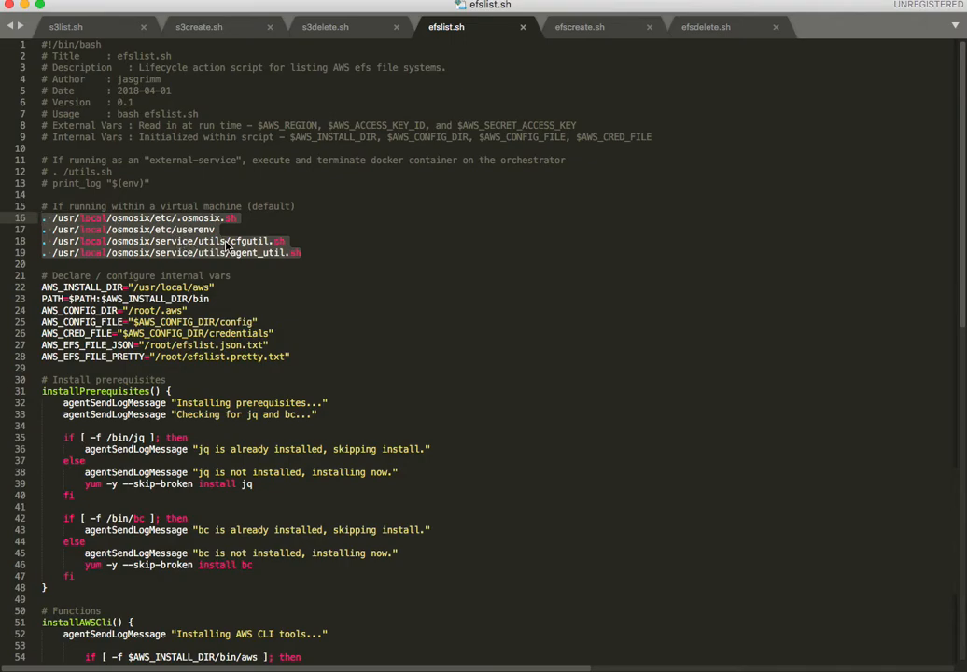
{"action": "left_click", "coordinate": [293, 124]}
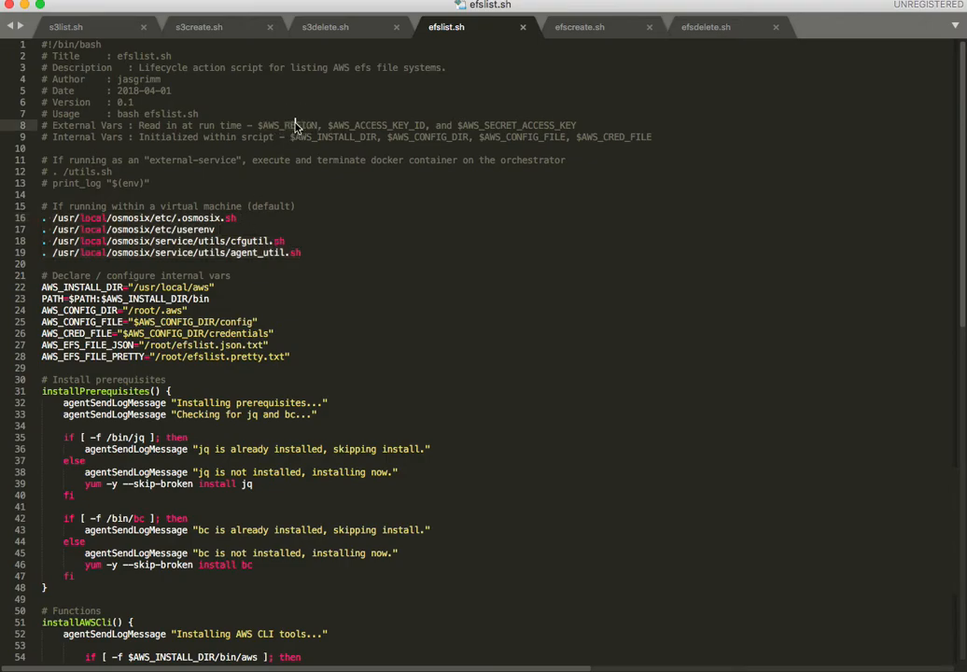
{"action": "triple_click", "coordinate": [295, 125]}
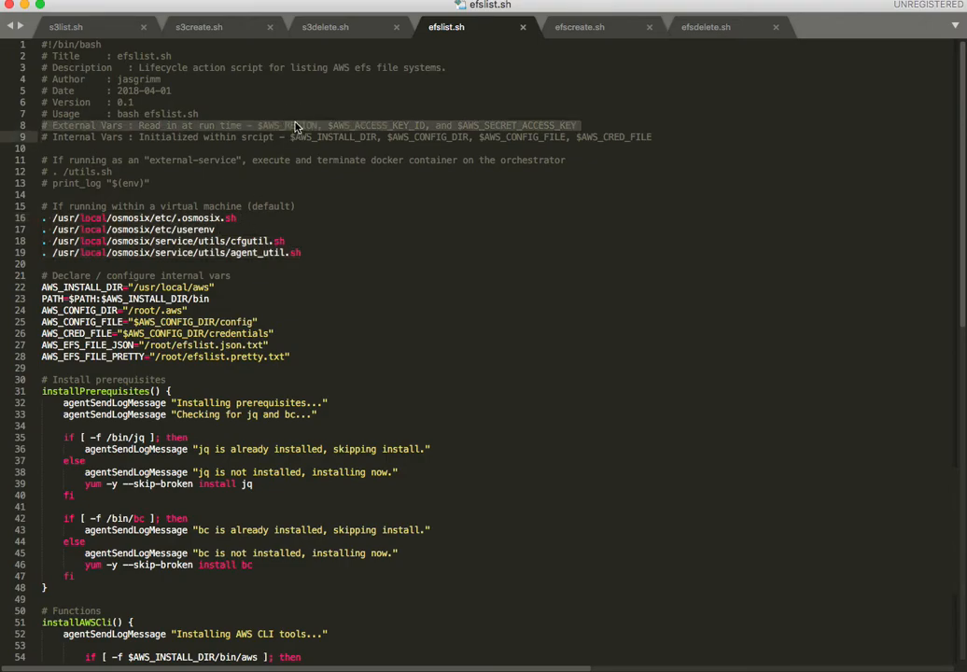
{"action": "triple_click", "coordinate": [313, 138]}
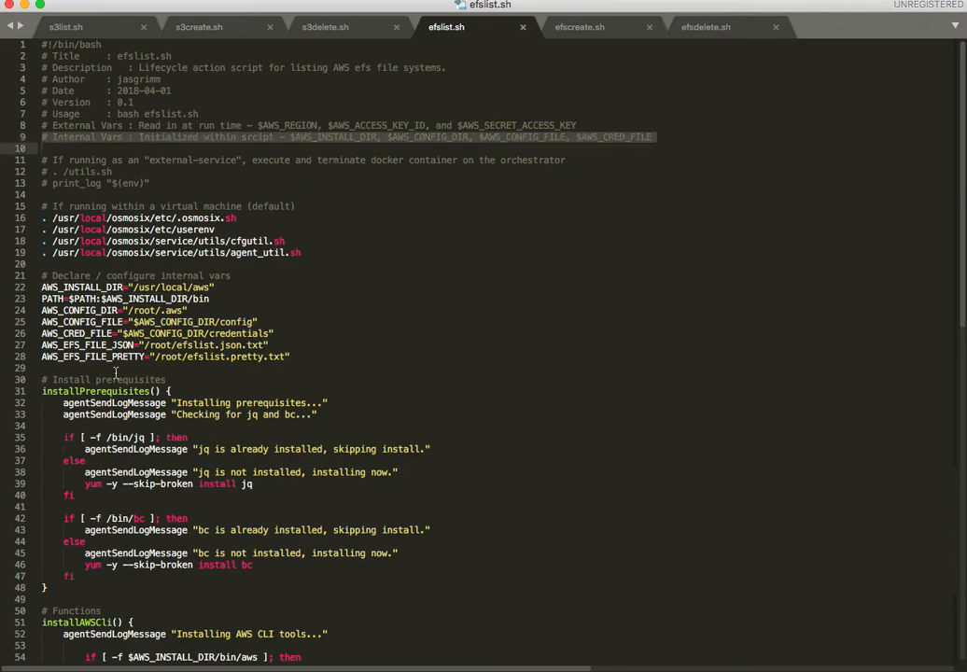
{"action": "left_click_drag", "start_coordinate": [315, 358], "coordinate": [176, 345]}
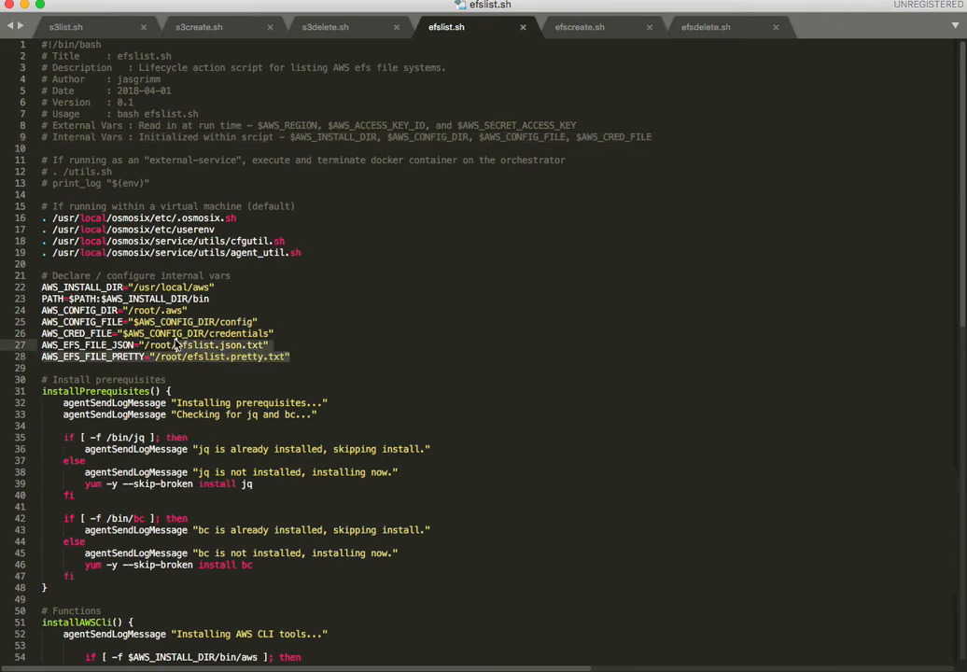
{"action": "left_click", "coordinate": [176, 334]}
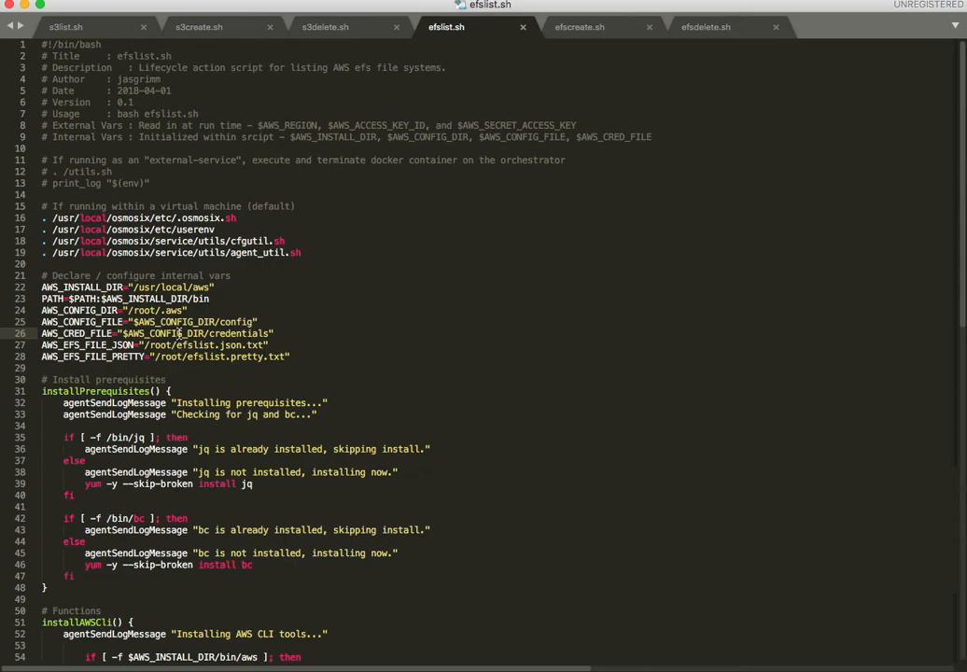
{"action": "triple_click", "coordinate": [123, 346]}
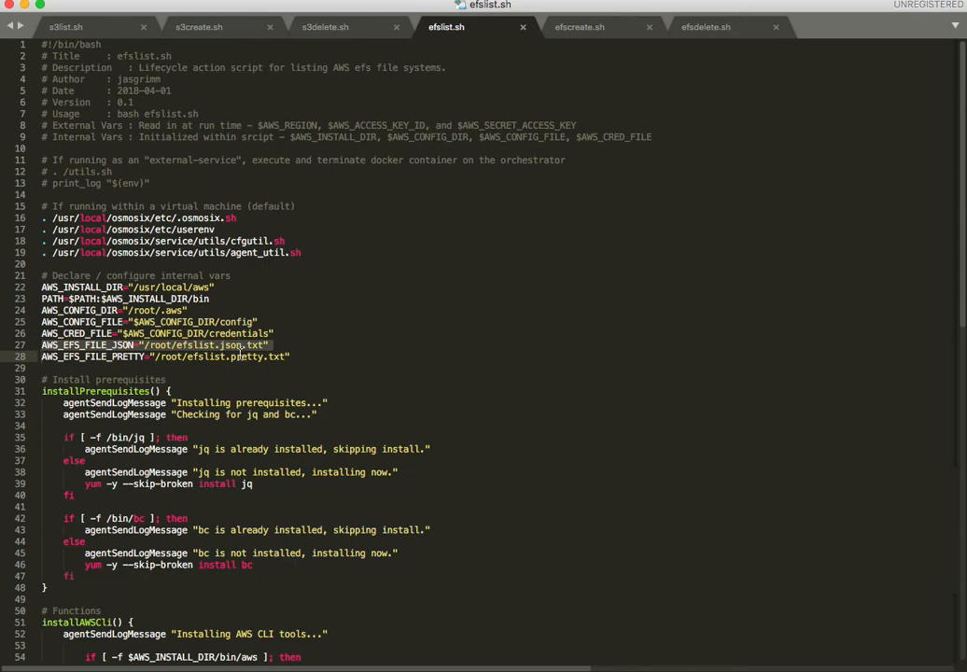
- Examine the installPrerequisites, installAWSCli, configureAWSCli and listAWSEfs functions in efslist.sh
{"action": "scroll", "coordinate": [199, 372], "scroll_direction": "down", "scroll_amount": 6}
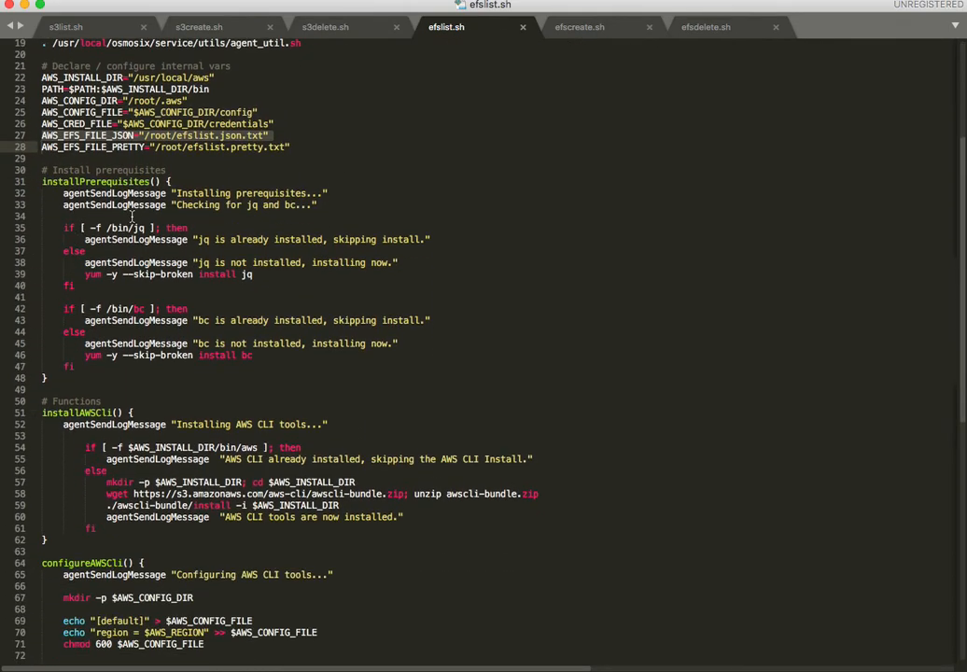
{"action": "scroll", "coordinate": [301, 198], "scroll_direction": "down", "scroll_amount": 1}
{"action": "scroll", "coordinate": [248, 334], "scroll_direction": "down", "scroll_amount": 3}
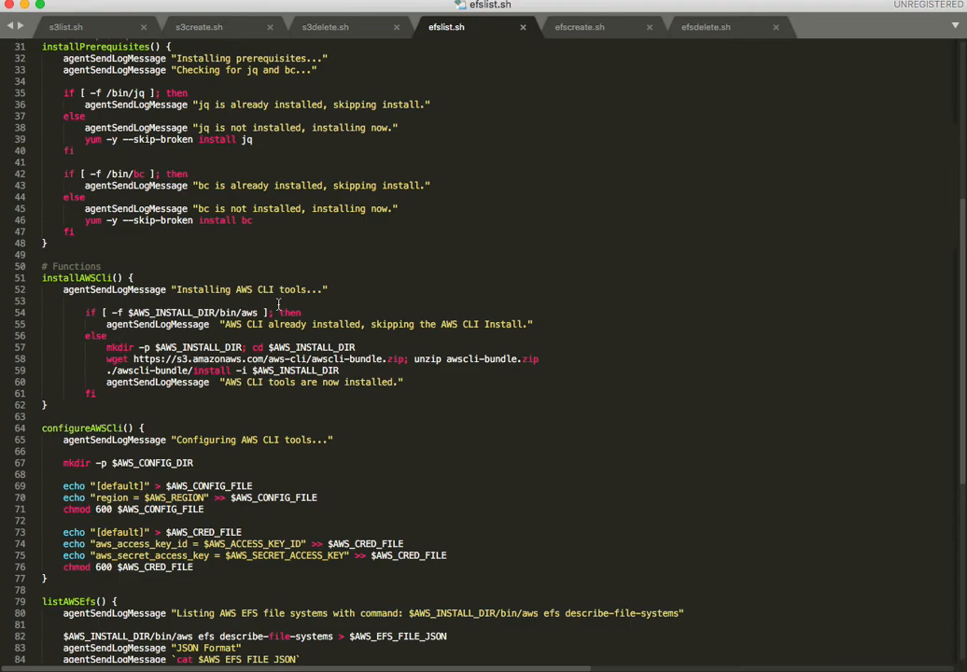
{"action": "scroll", "coordinate": [420, 383], "scroll_direction": "down", "scroll_amount": 5}
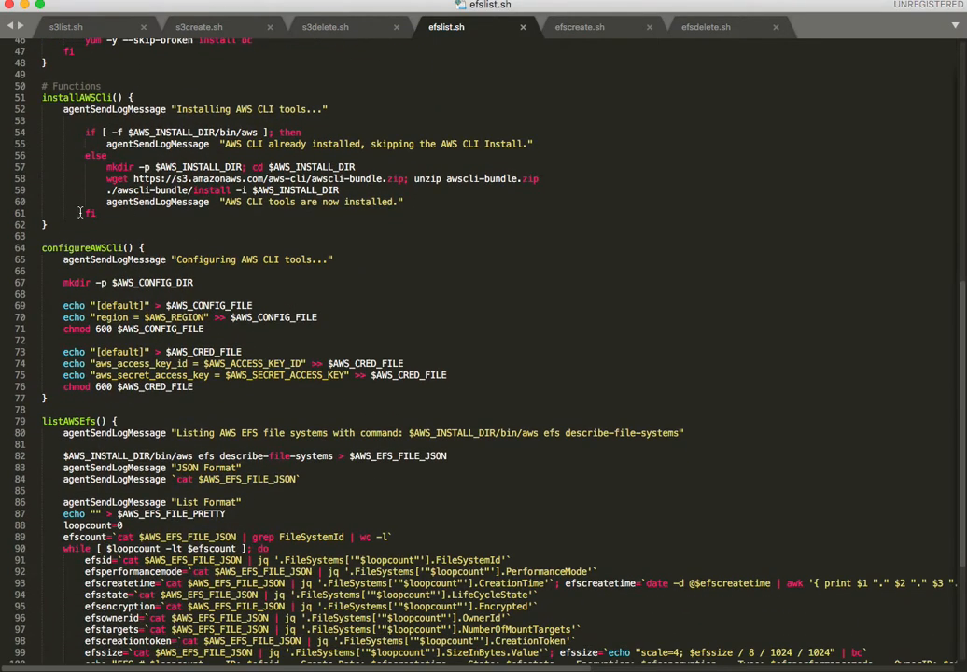
{"action": "scroll", "coordinate": [140, 299], "scroll_direction": "up", "scroll_amount": 8}
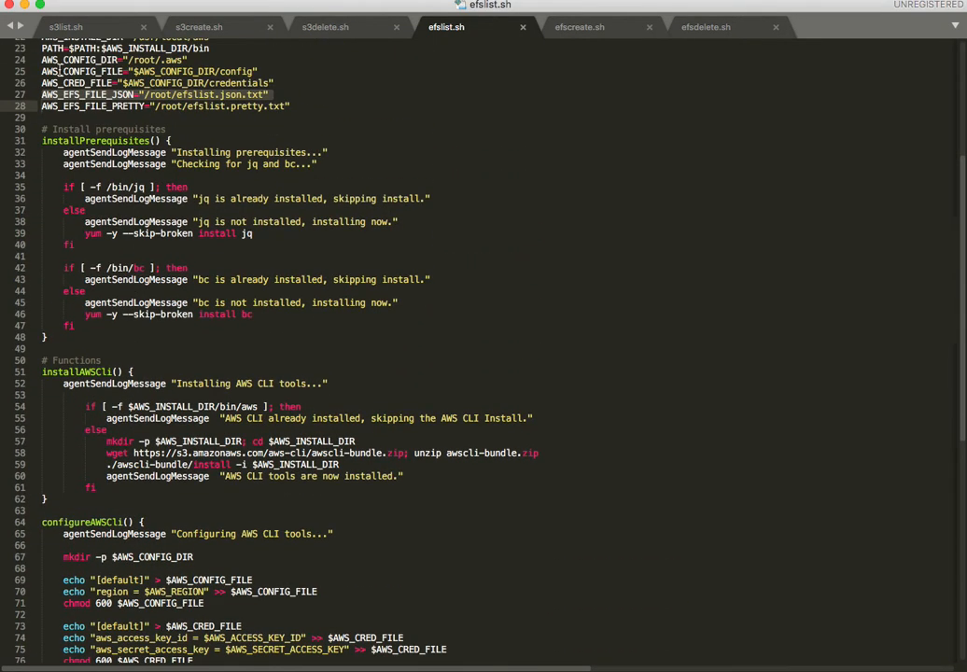
{"action": "scroll", "coordinate": [122, 449], "scroll_direction": "down", "scroll_amount": 5}
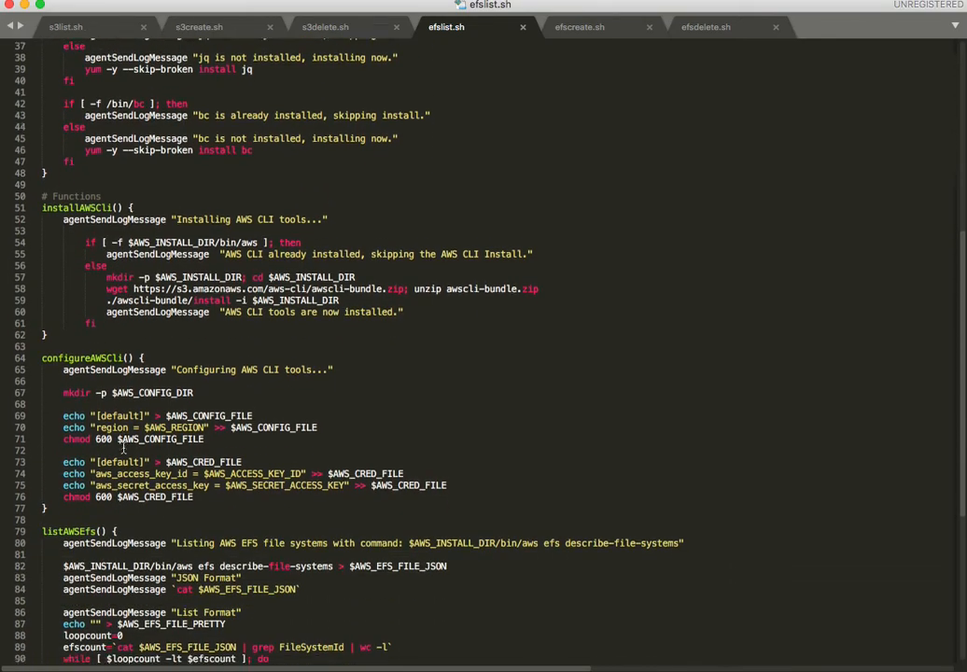
{"action": "scroll", "coordinate": [123, 449], "scroll_direction": "down", "scroll_amount": 1}
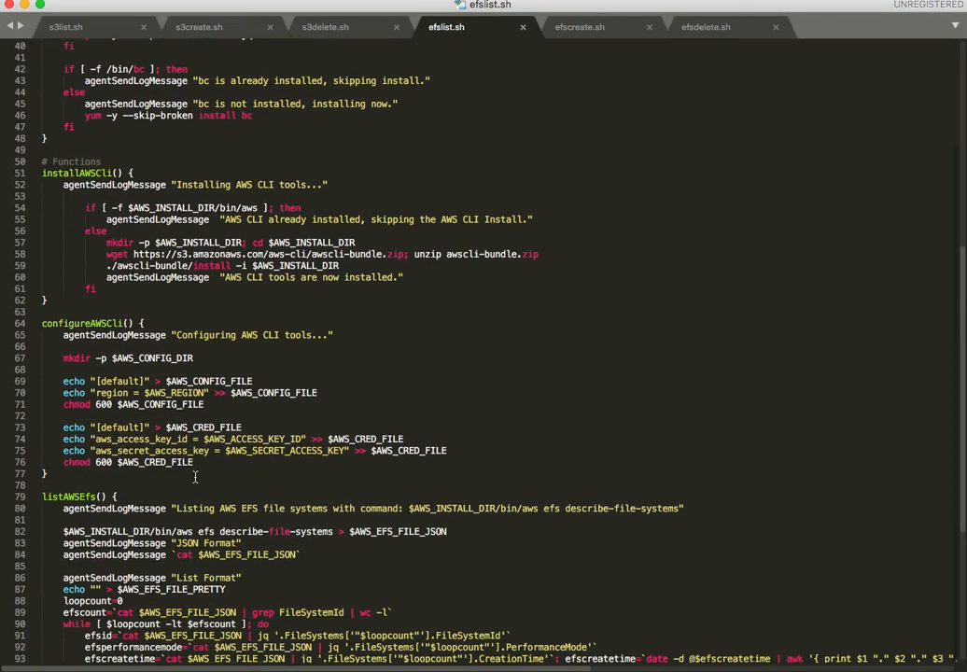
{"action": "scroll", "coordinate": [195, 477], "scroll_direction": "down", "scroll_amount": 7}
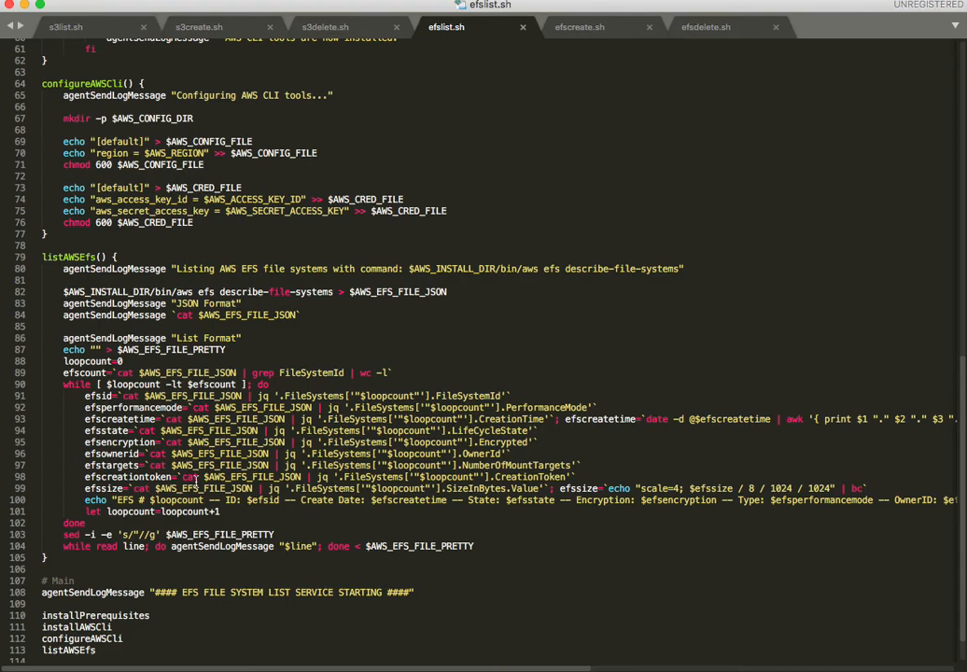
{"action": "scroll", "coordinate": [196, 477], "scroll_direction": "up", "scroll_amount": 2}
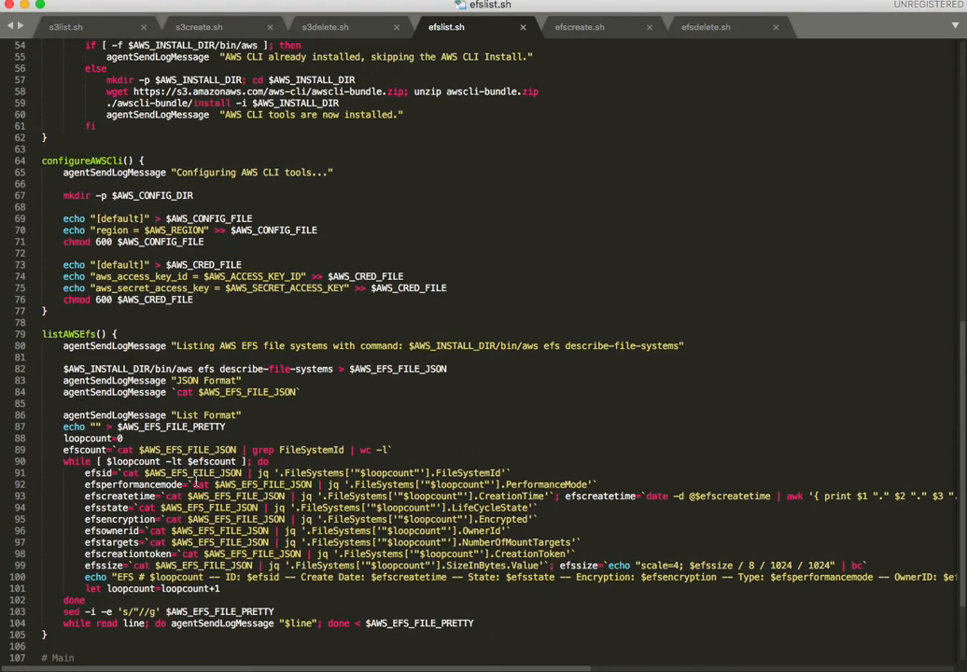
{"action": "scroll", "coordinate": [196, 485], "scroll_direction": "up", "scroll_amount": 5}
- Inspect the order of function calls in the Main section of efslist.sh, from installPrerequisites through listAWSEfs
{"action": "scroll", "coordinate": [192, 390], "scroll_direction": "down", "scroll_amount": 8}
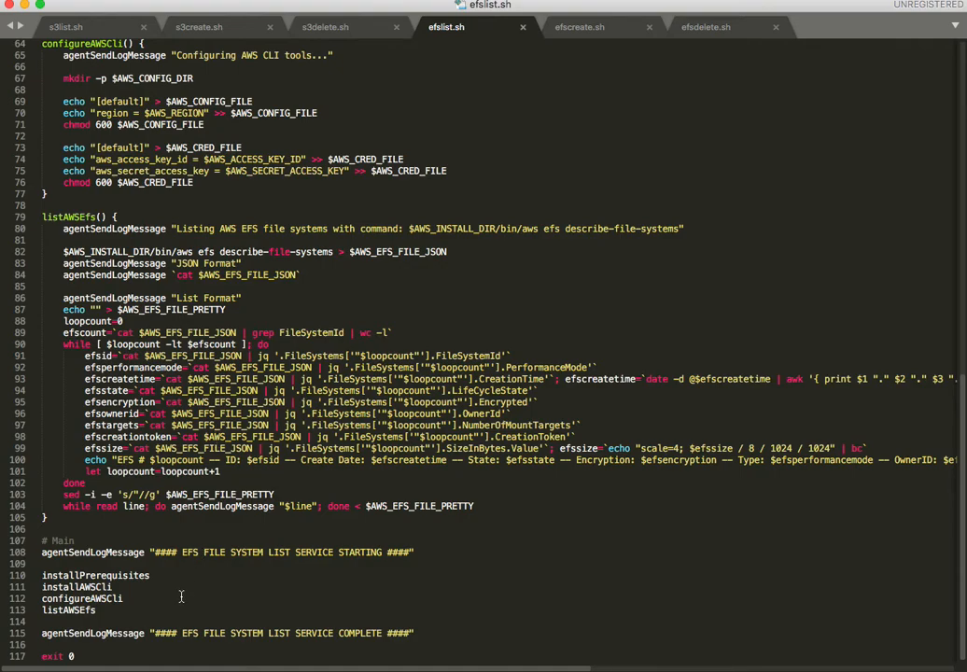
{"action": "double_click", "coordinate": [70, 576]}
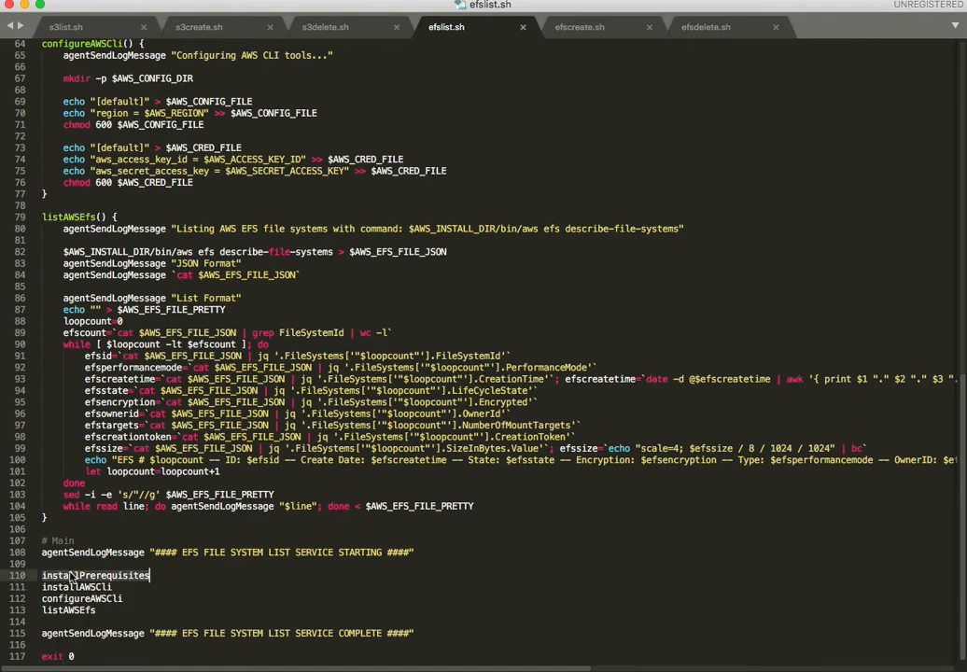
{"action": "double_click", "coordinate": [95, 588]}
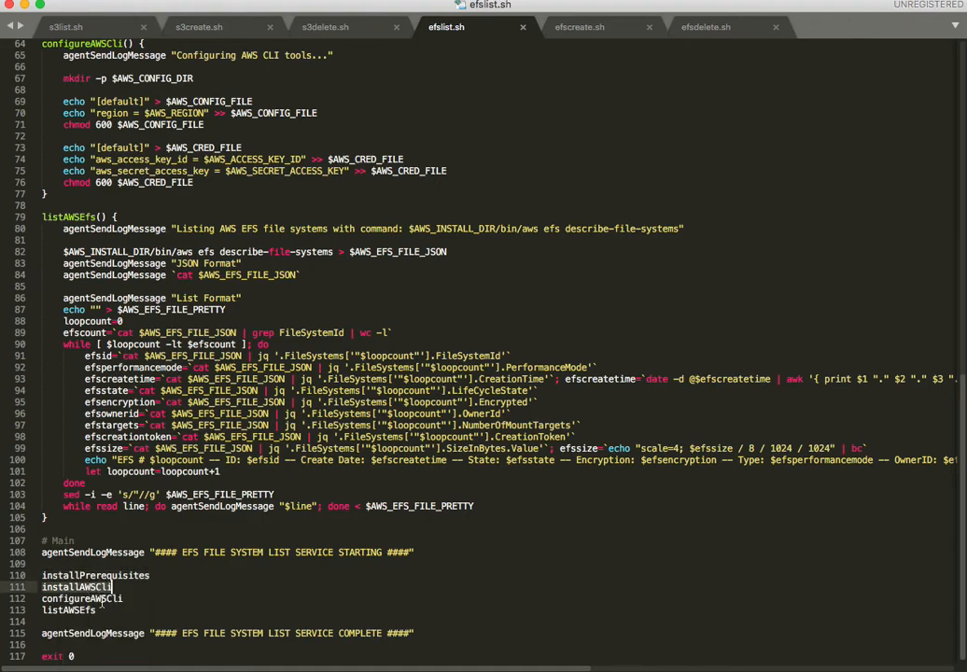
{"action": "left_click", "coordinate": [100, 599]}
{"action": "left_click", "coordinate": [89, 609]}
{"action": "double_click", "coordinate": [89, 609]}
{"action": "left_click", "coordinate": [147, 605]}
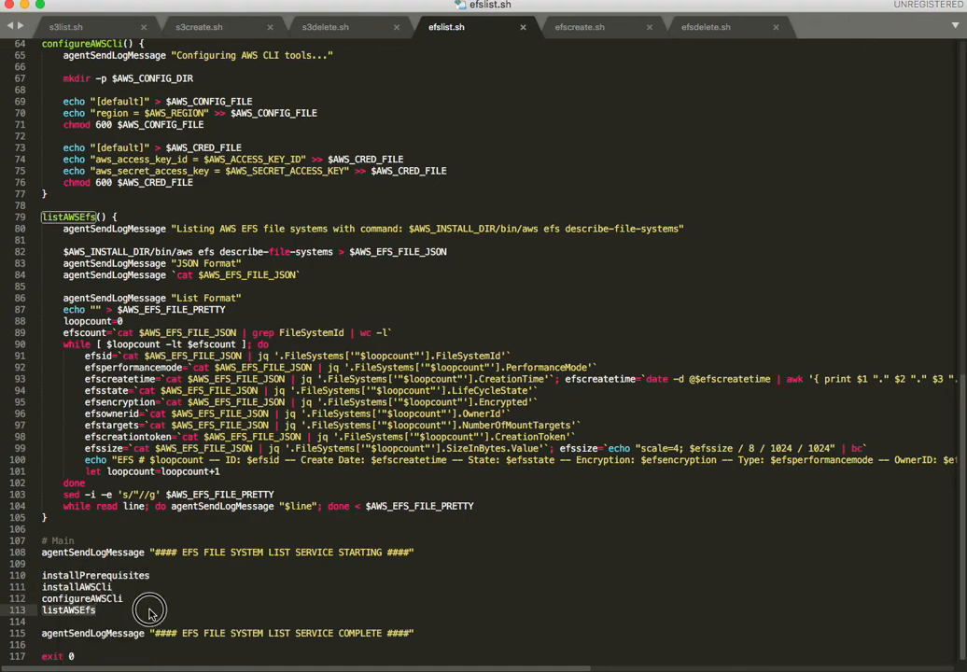
- Compare the functions and Main sections of efscreate.sh and efsdelete.sh
{"action": "left_click", "coordinate": [622, 26]}
{"action": "scroll", "coordinate": [373, 421], "scroll_direction": "down", "scroll_amount": 3}
{"action": "left_click", "coordinate": [724, 27]}
{"action": "scroll", "coordinate": [653, 42], "scroll_direction": "down", "scroll_amount": 4}
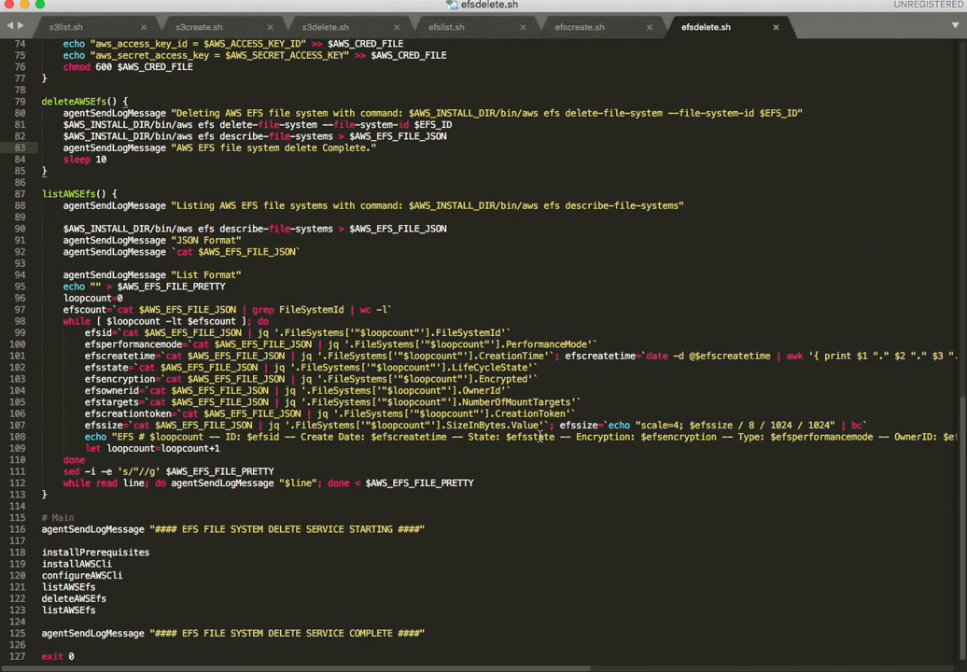
{"action": "left_click", "coordinate": [606, 32]}
{"action": "left_click", "coordinate": [726, 33]}
{"action": "left_click", "coordinate": [614, 33]}
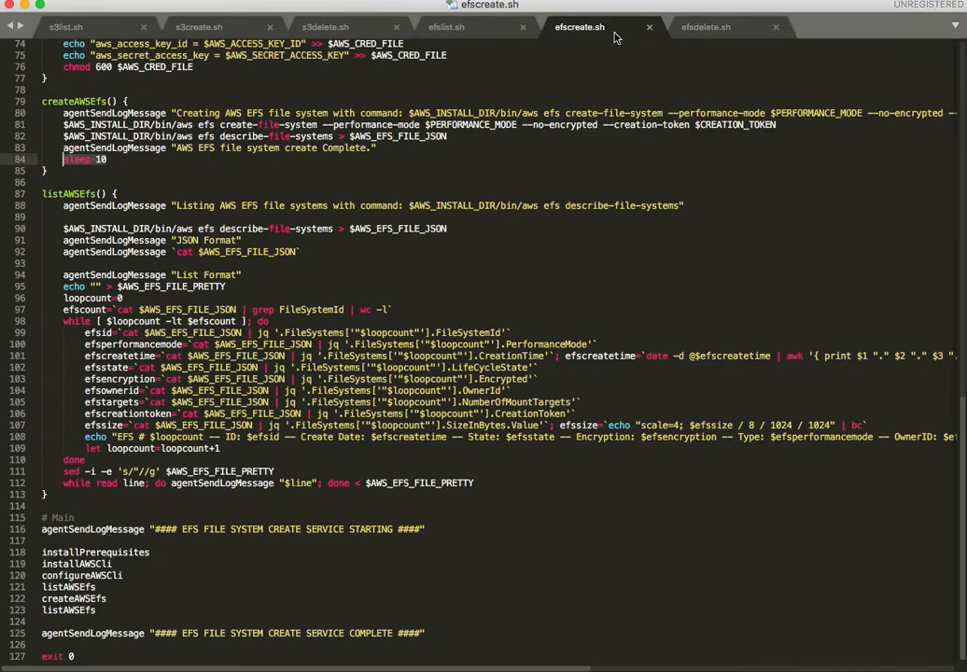
{"action": "left_click", "coordinate": [712, 27]}
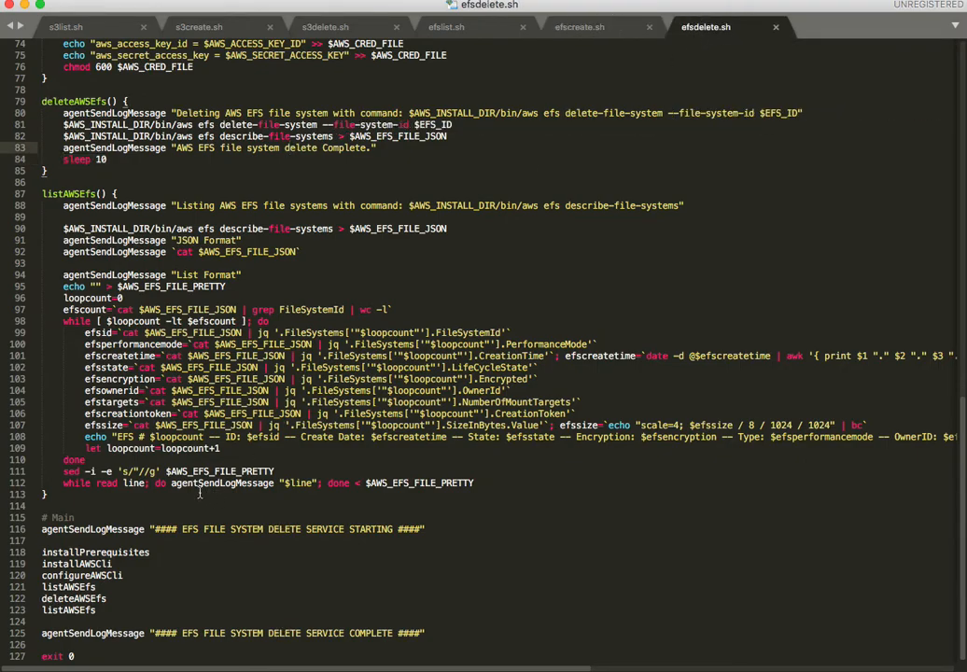
- Trace the Main section calls in efsdelete.sh, from installPrerequisites through listAWSEfs, deleteAWSEfs and the closing agentSendLogMessage, against their function definitions
{"action": "scroll", "coordinate": [199, 495], "scroll_direction": "up", "scroll_amount": 5}
{"action": "scroll", "coordinate": [182, 367], "scroll_direction": "down", "scroll_amount": 4}
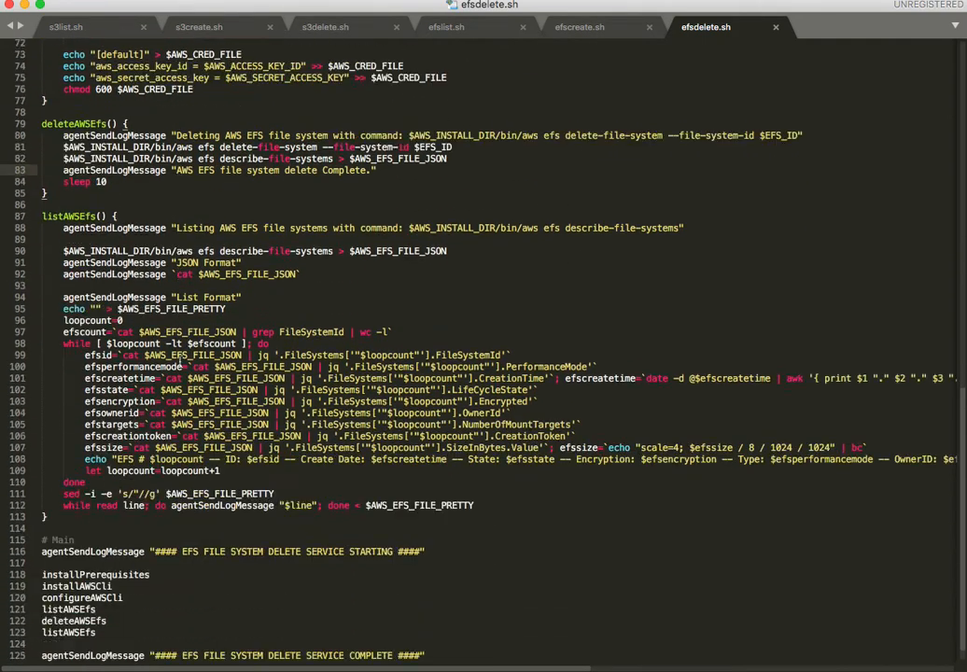
{"action": "scroll", "coordinate": [182, 367], "scroll_direction": "down", "scroll_amount": 1}
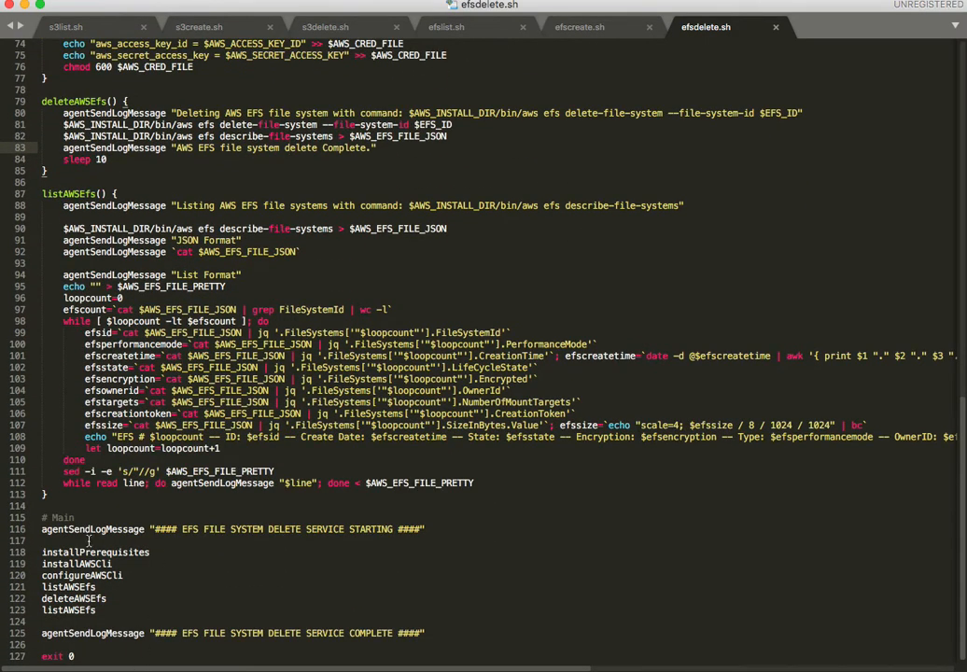
{"action": "double_click", "coordinate": [91, 551]}
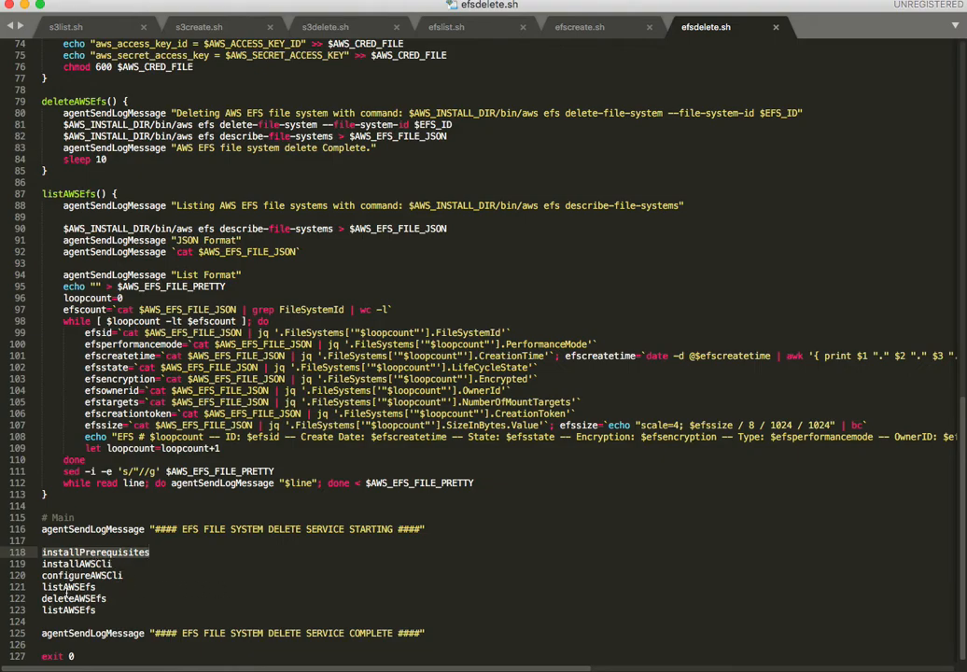
{"action": "double_click", "coordinate": [67, 586]}
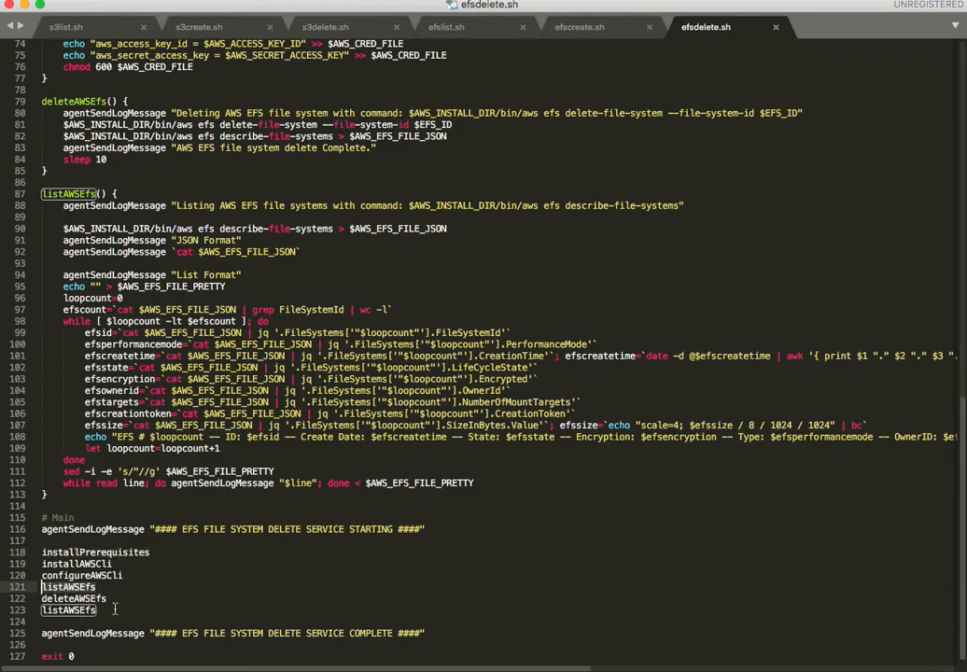
{"action": "double_click", "coordinate": [98, 598]}
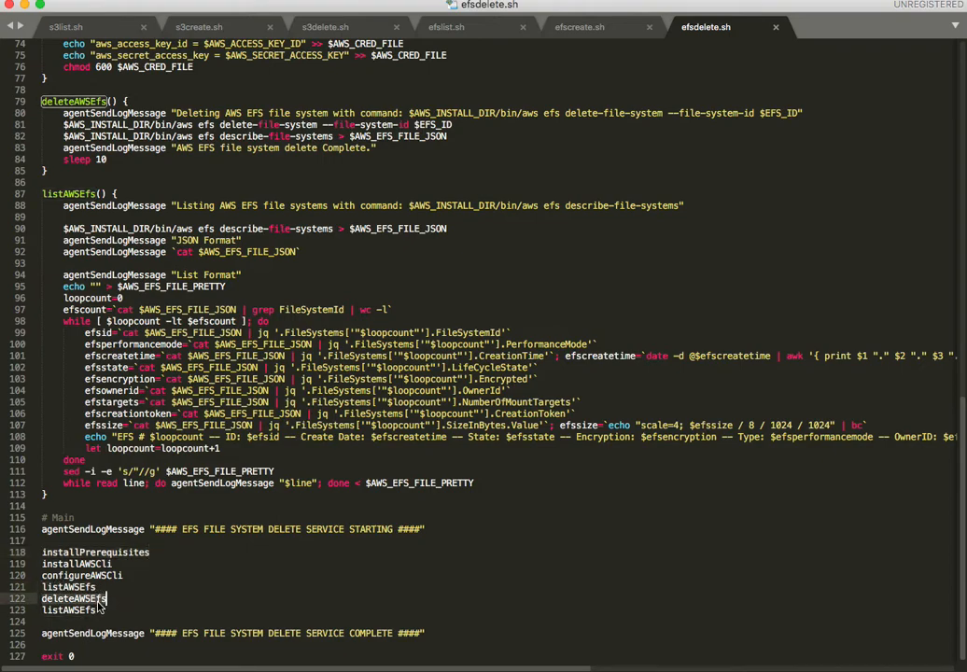
{"action": "double_click", "coordinate": [84, 611]}
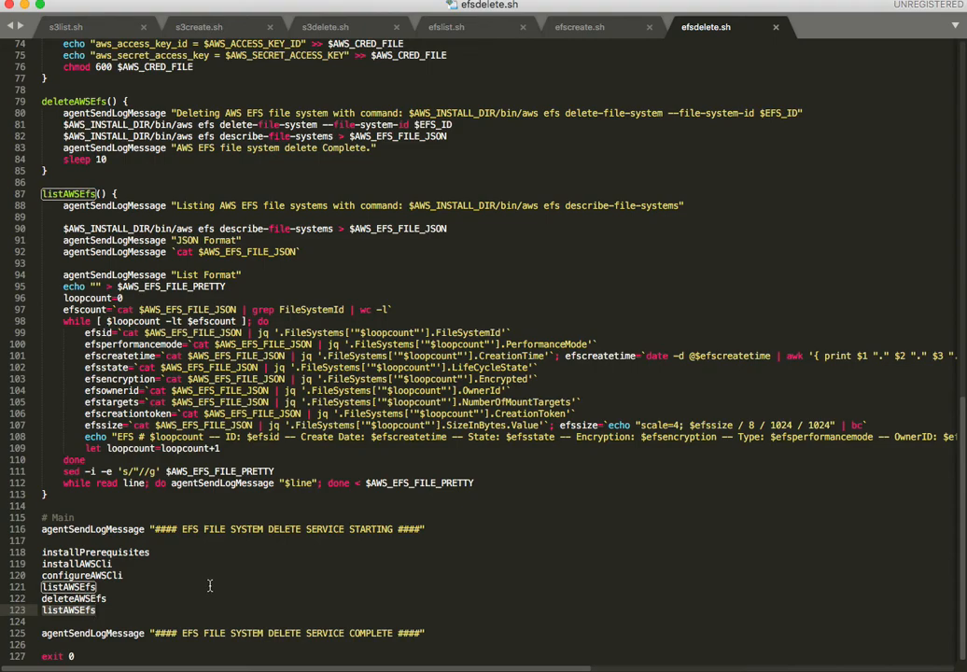
{"action": "double_click", "coordinate": [94, 633]}
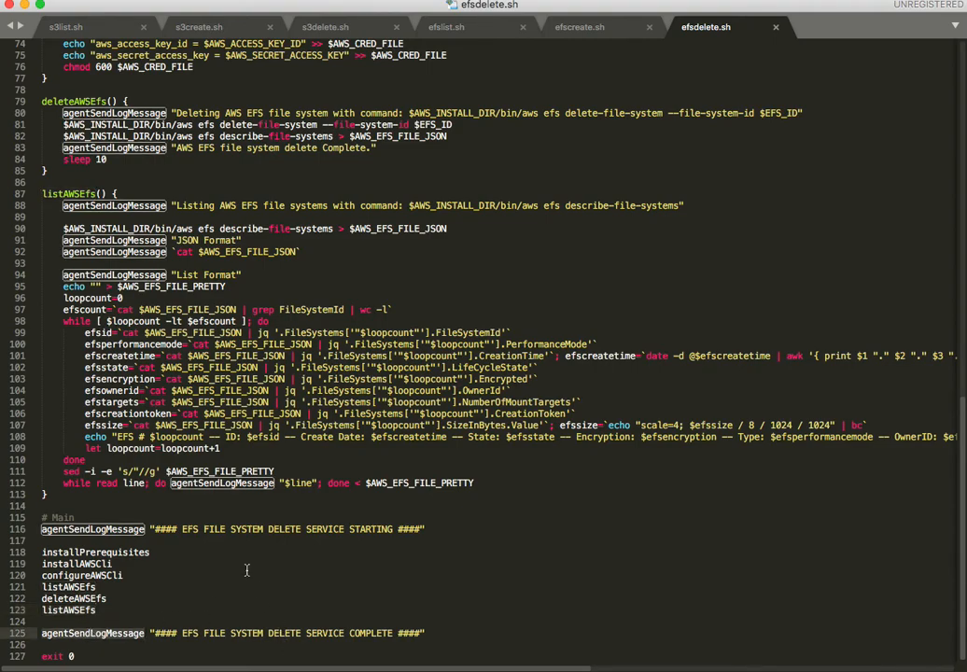
{"action": "scroll", "coordinate": [247, 572], "scroll_direction": "up", "scroll_amount": 20}
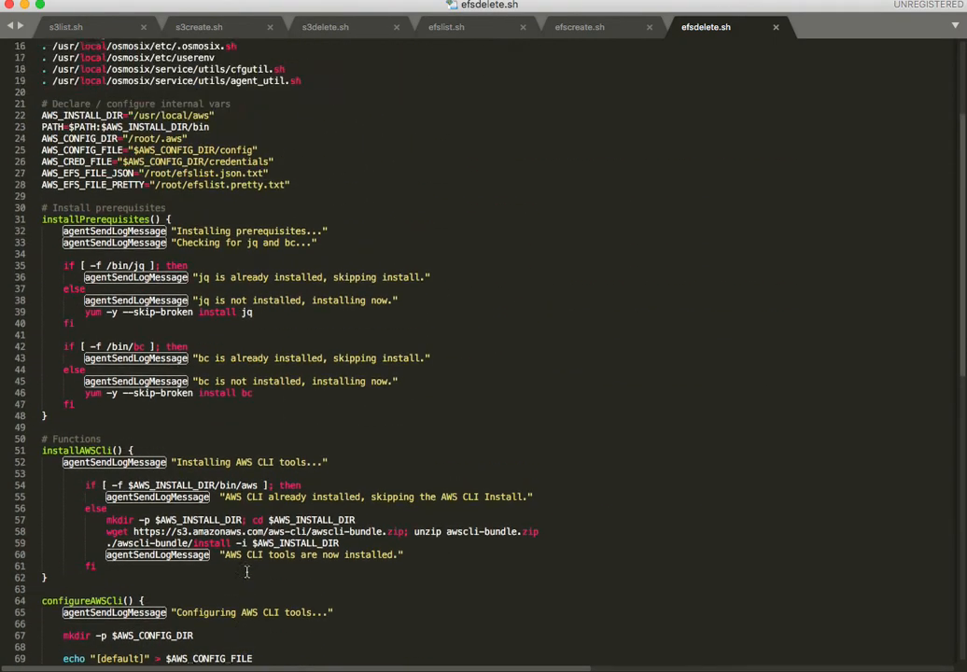
{"action": "scroll", "coordinate": [247, 574], "scroll_direction": "down", "scroll_amount": 15}
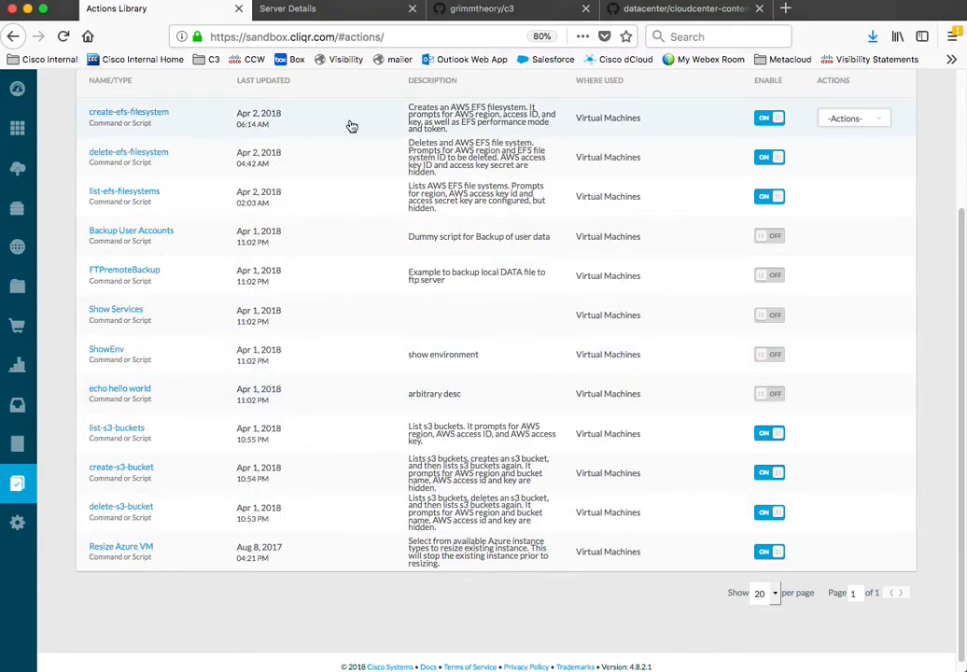
- View the c3 repository on GitHub and browse the services folder of the datacenter/cloudcenter-content repository
{"action": "left_click", "coordinate": [476, 8]}
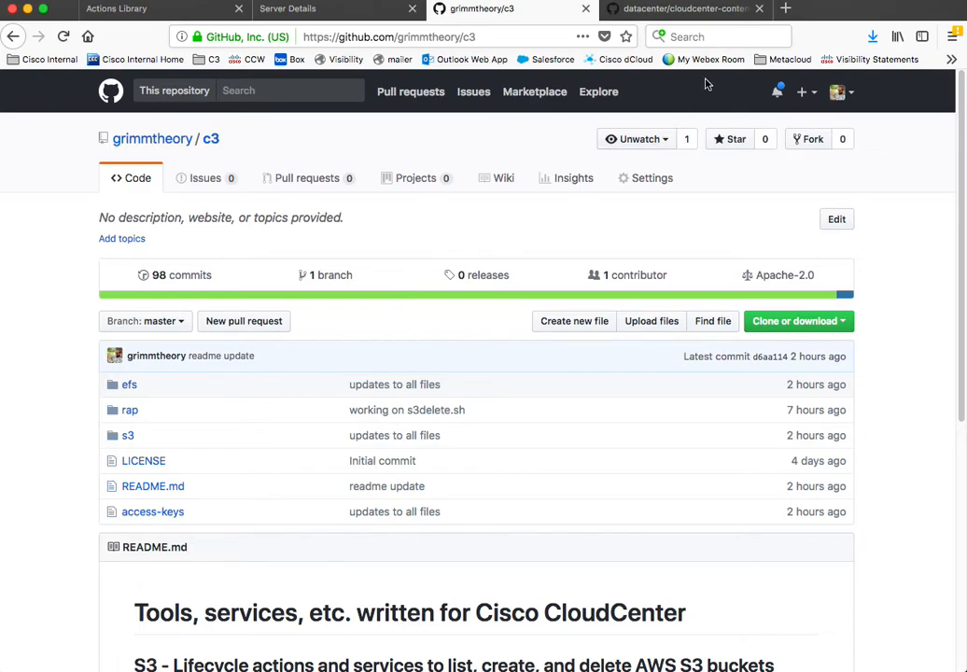
{"action": "left_click", "coordinate": [635, 11]}
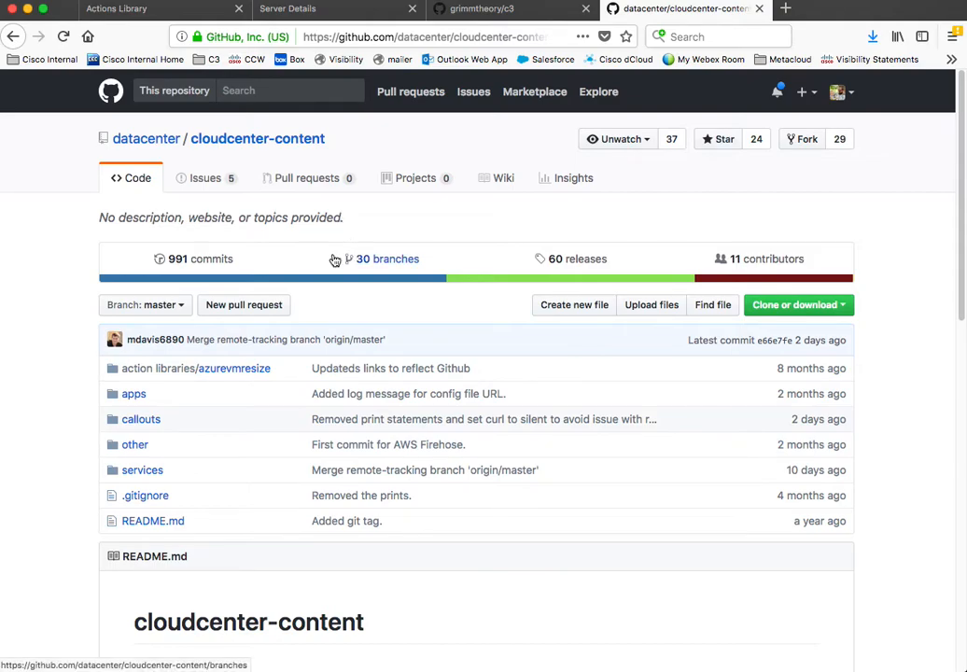
{"action": "left_click", "coordinate": [140, 472]}
{"action": "scroll", "coordinate": [211, 421], "scroll_direction": "down", "scroll_amount": 5}
{"action": "scroll", "coordinate": [212, 421], "scroll_direction": "down", "scroll_amount": 5}
{"action": "scroll", "coordinate": [212, 421], "scroll_direction": "up", "scroll_amount": 8}
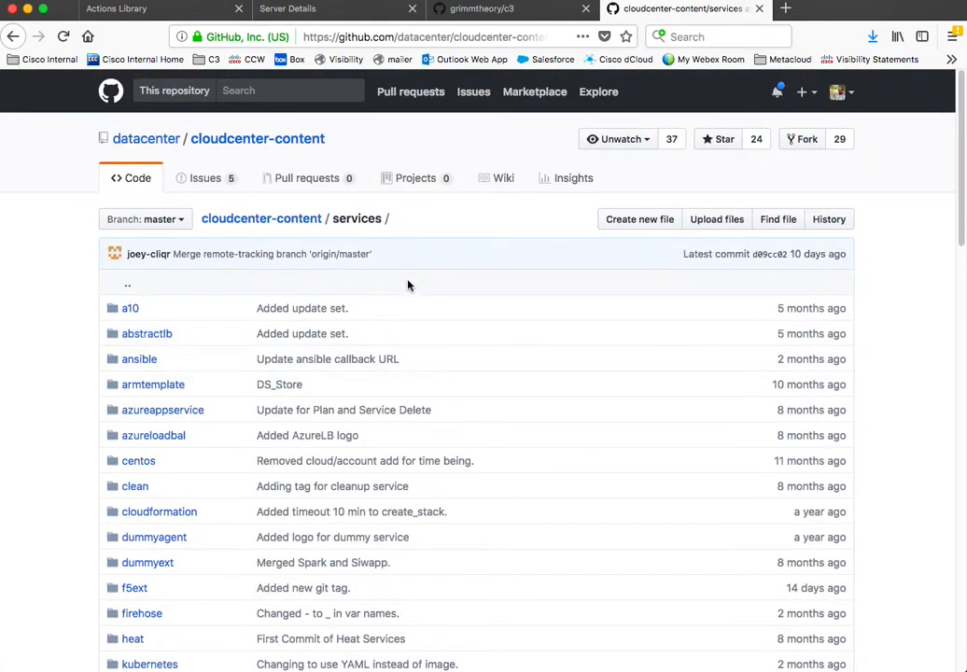